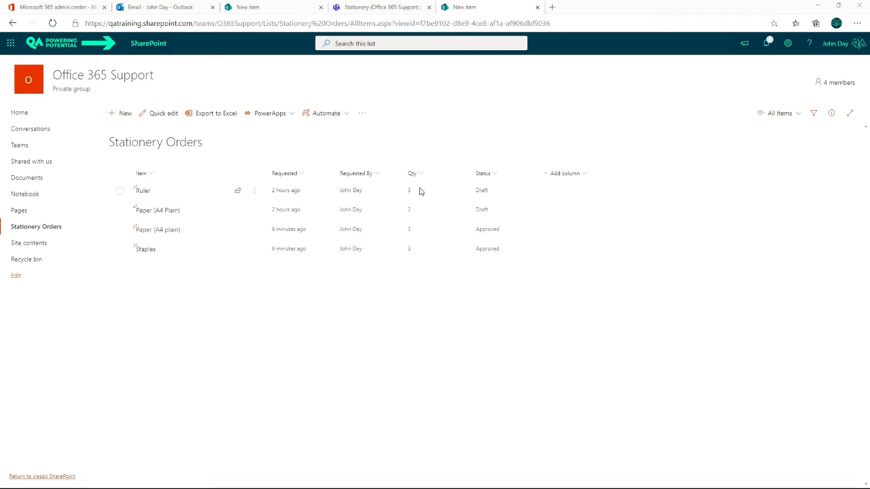
- Open a new item form in the Stationery Orders list, view the available Status choices and close the form
left_click(120, 113)
left_click(633, 205)
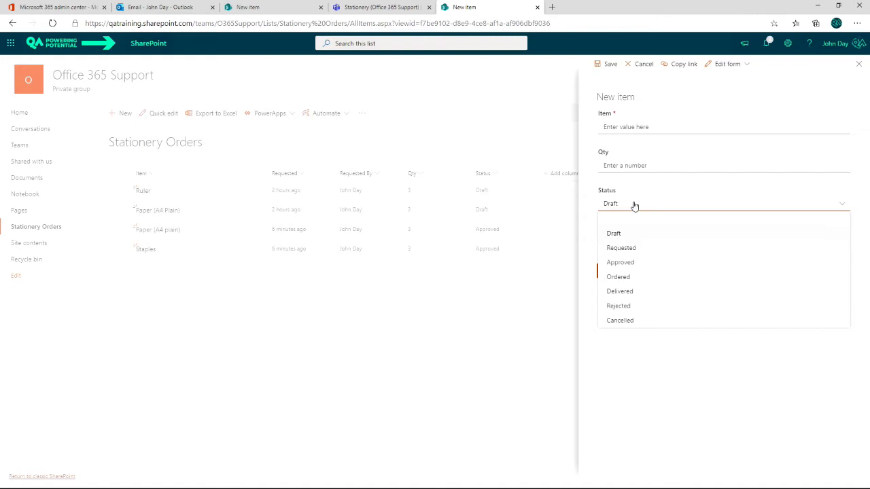
left_click(342, 350)
left_click(651, 273)
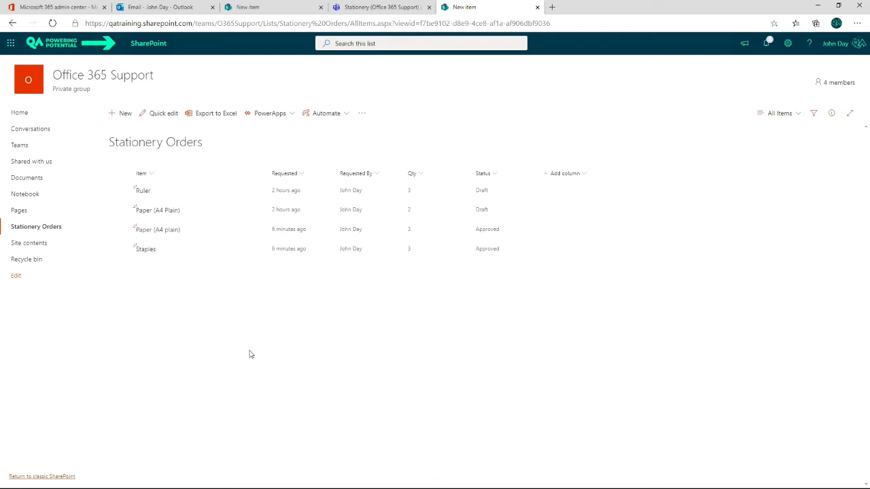
- In the Stationery channel in Microsoft Teams, create an instant flow named Process Request with the SharePoint "For a selected item" trigger
left_click(400, 7)
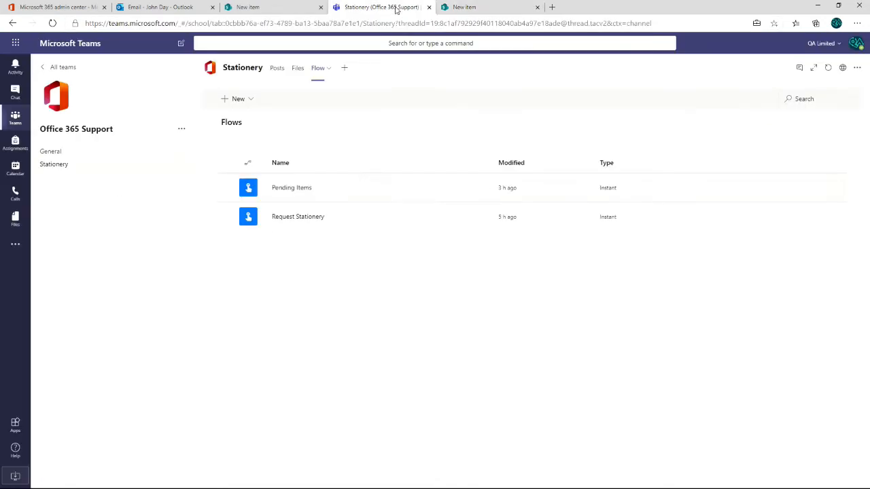
left_click(251, 99)
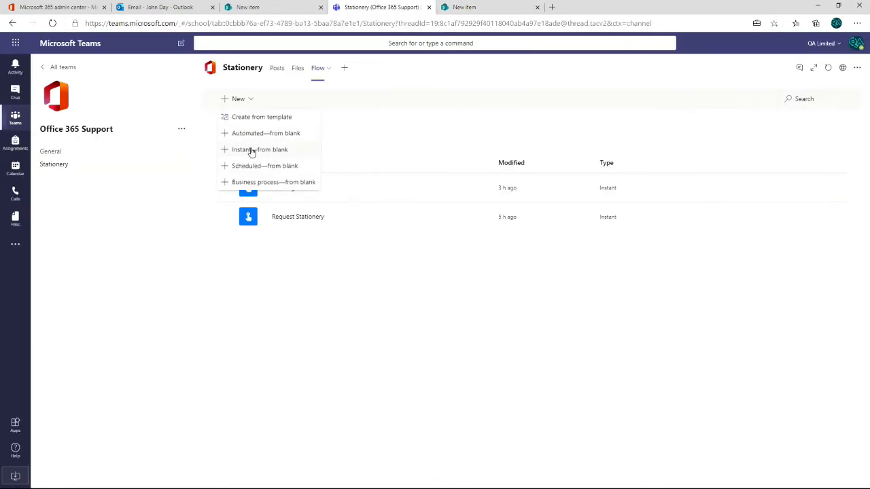
left_click(249, 149)
left_click(566, 207)
type("Process Request")
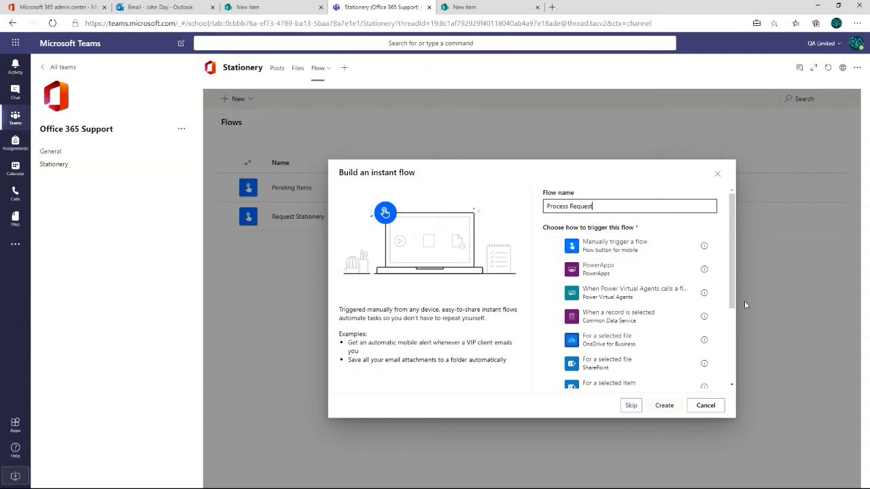
scroll(733, 272, "down", 3)
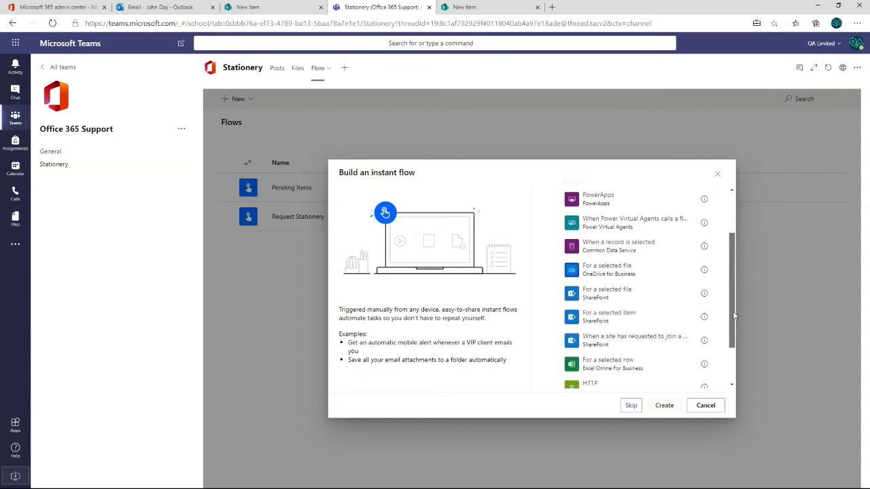
left_click(555, 306)
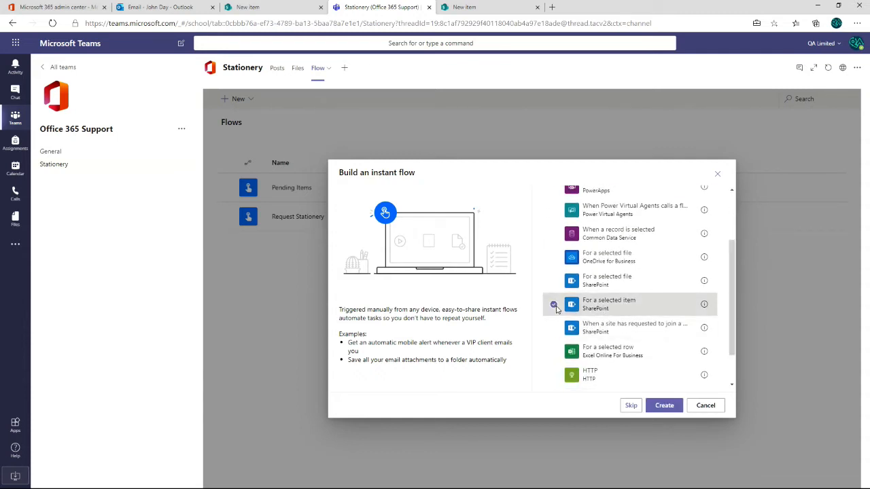
left_click(664, 406)
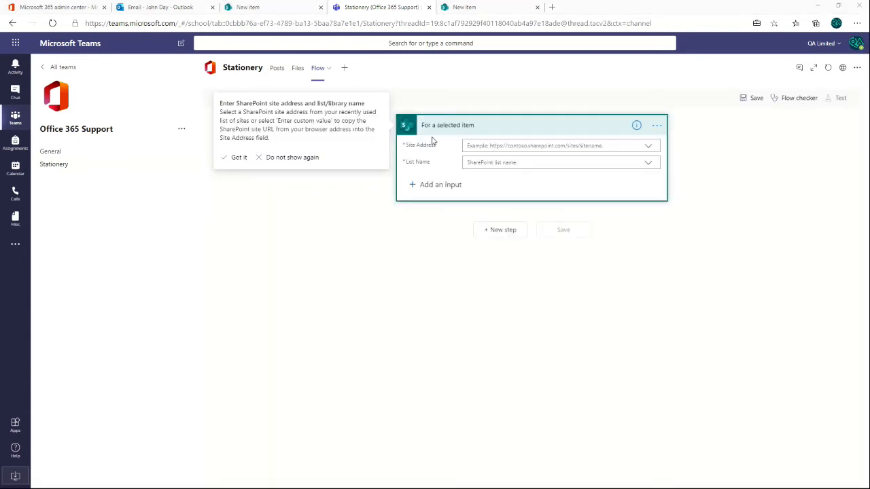
- Check the list's site address in SharePoint, and set the trigger to the Office 365 Support site and the Stationery Orders list
left_click(474, 7)
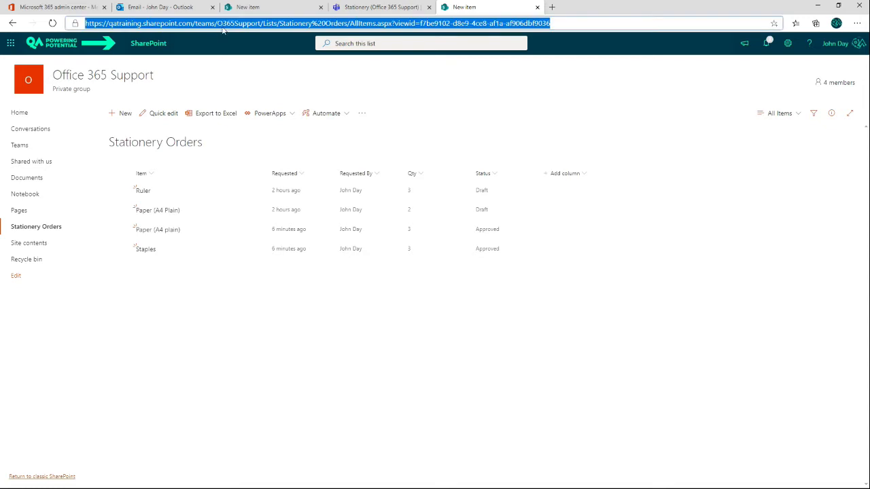
left_click_drag(261, 24, 75, 24)
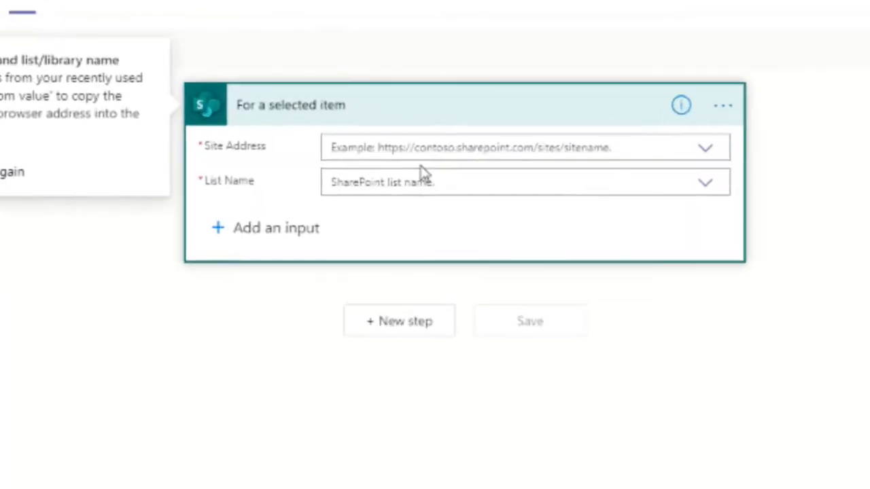
left_click(407, 152)
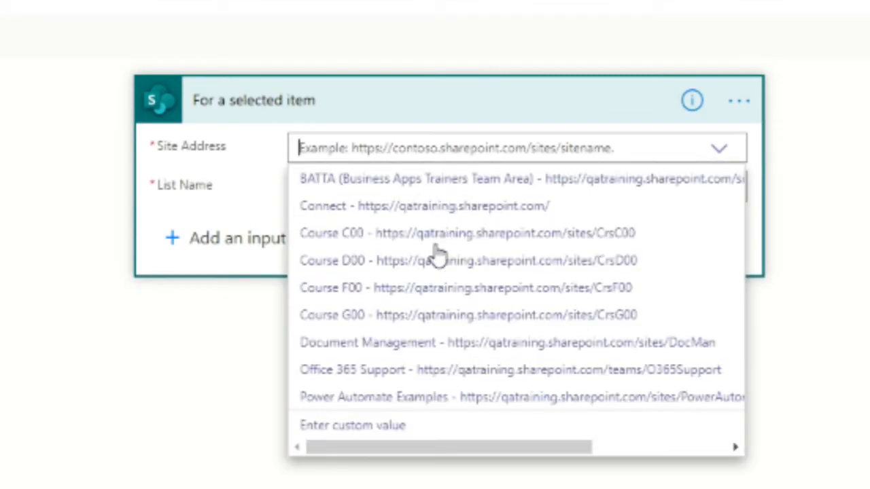
left_click(606, 380)
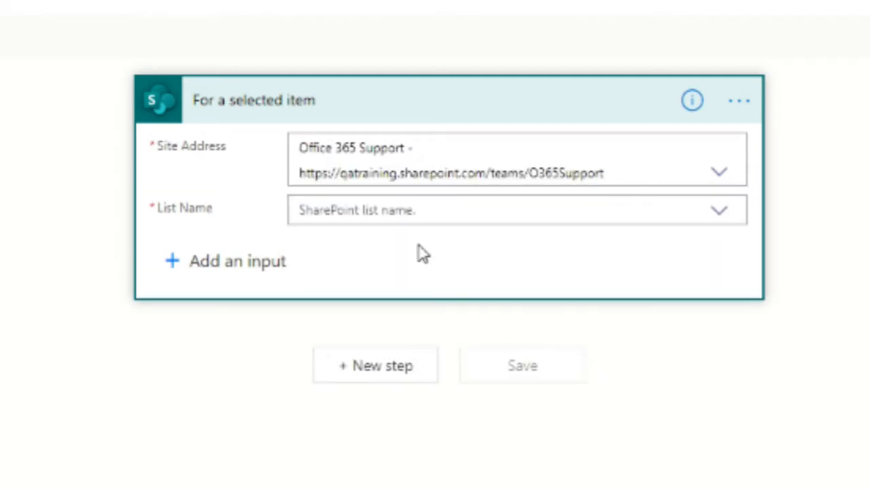
left_click(379, 214)
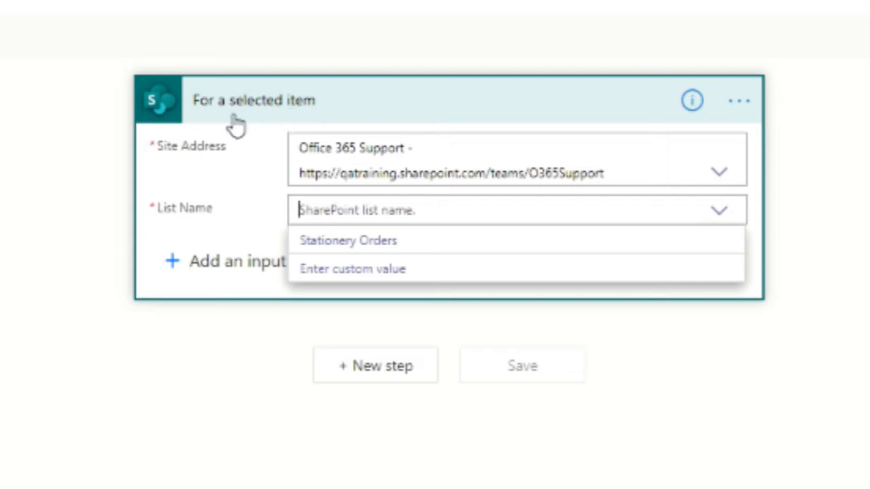
left_click(365, 243)
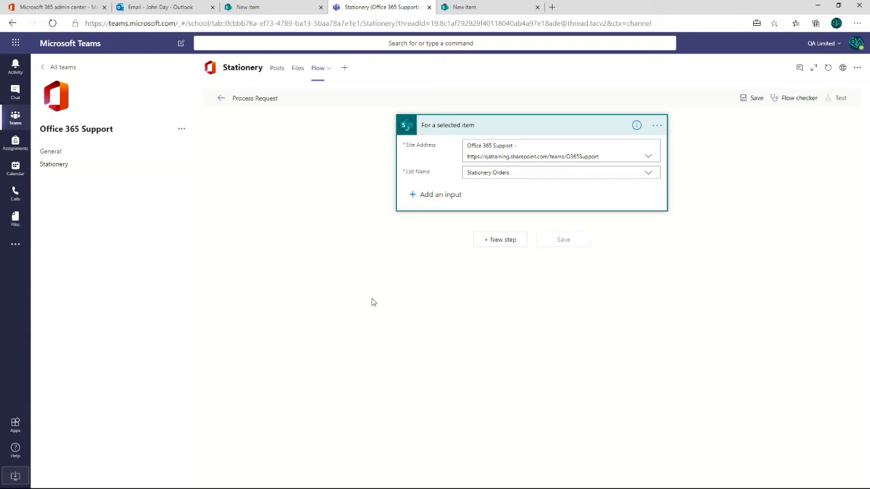
- Add the SharePoint Get item action after the trigger
left_click(500, 240)
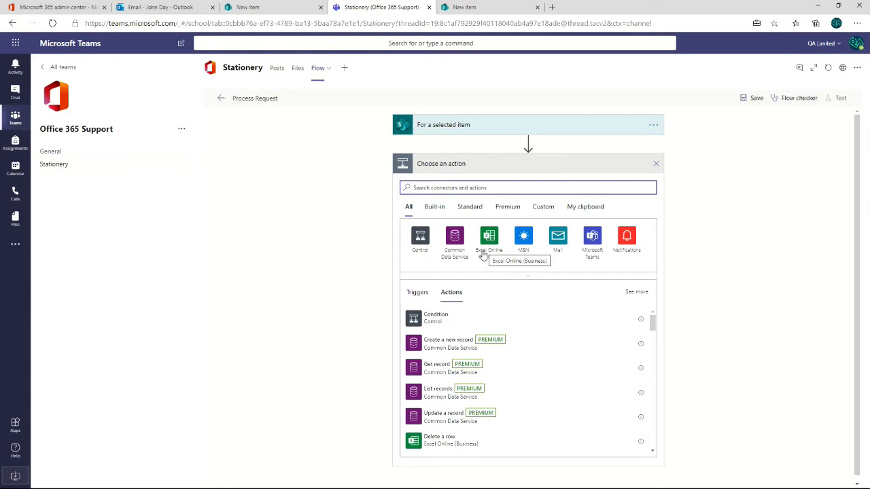
type("sharepoint")
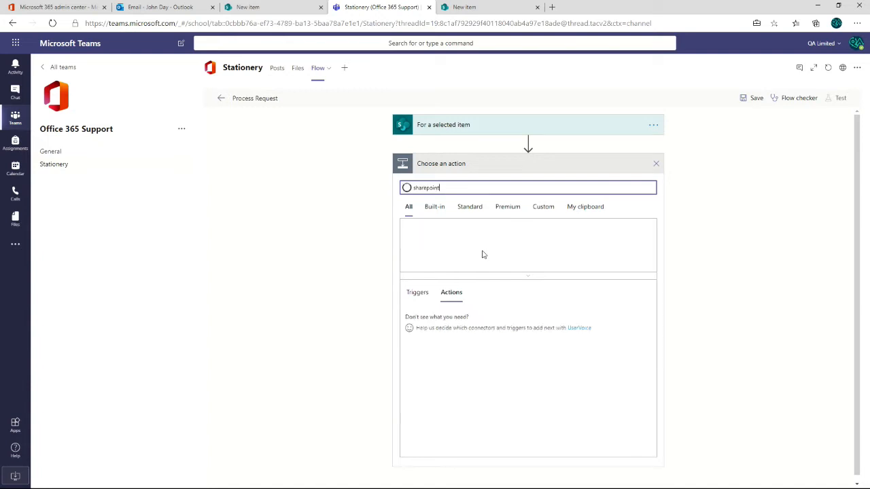
left_click(422, 238)
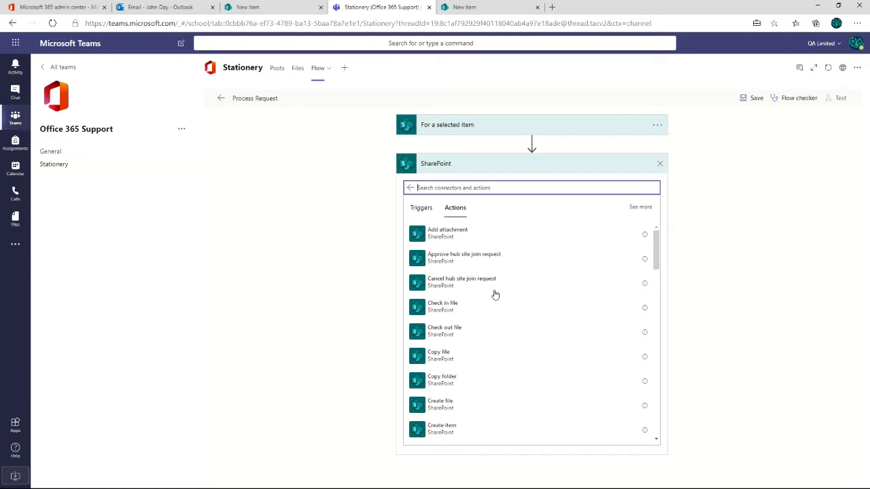
type("get")
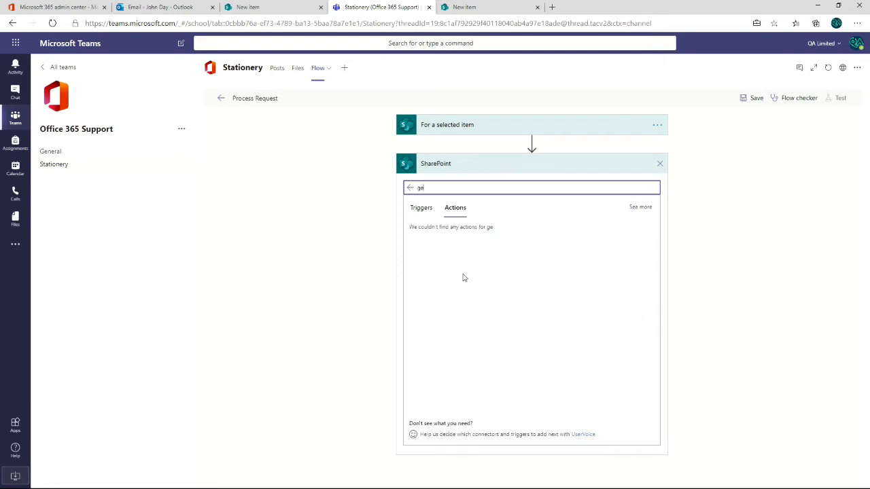
type(" i")
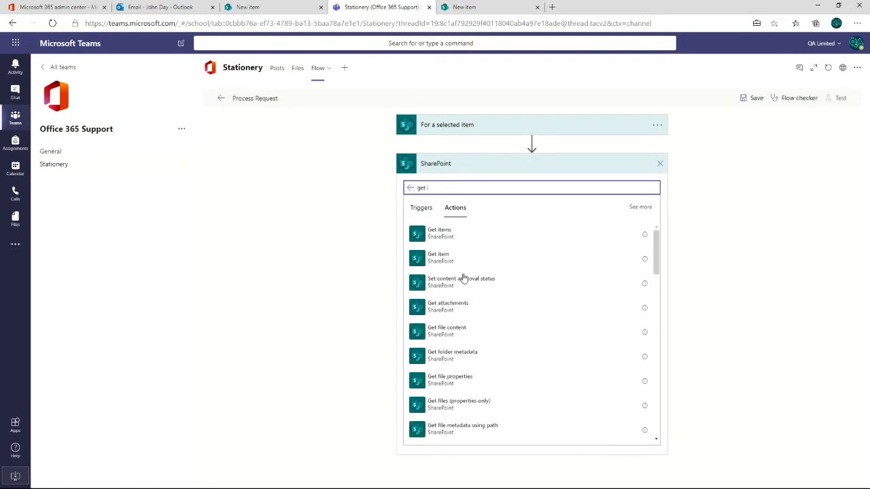
left_click(438, 258)
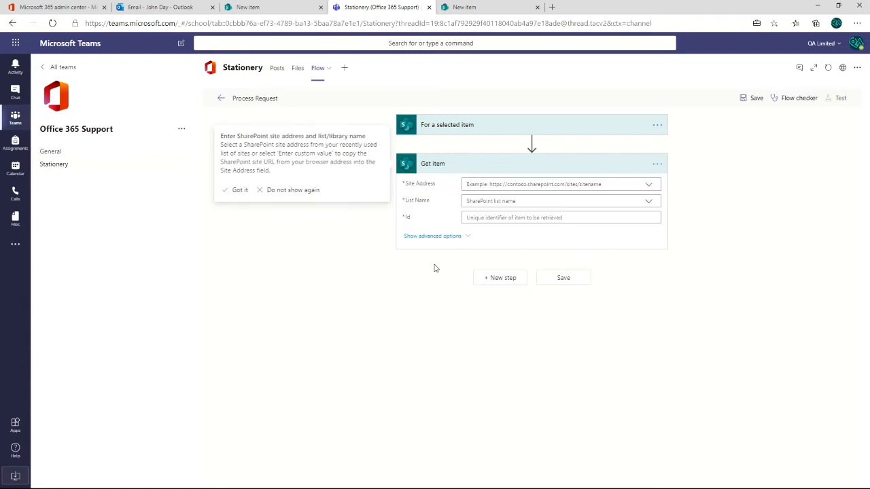
- Configure Get item with the Office 365 Support site, the Stationery Orders list and the trigger's ID as the Id
left_click(494, 185)
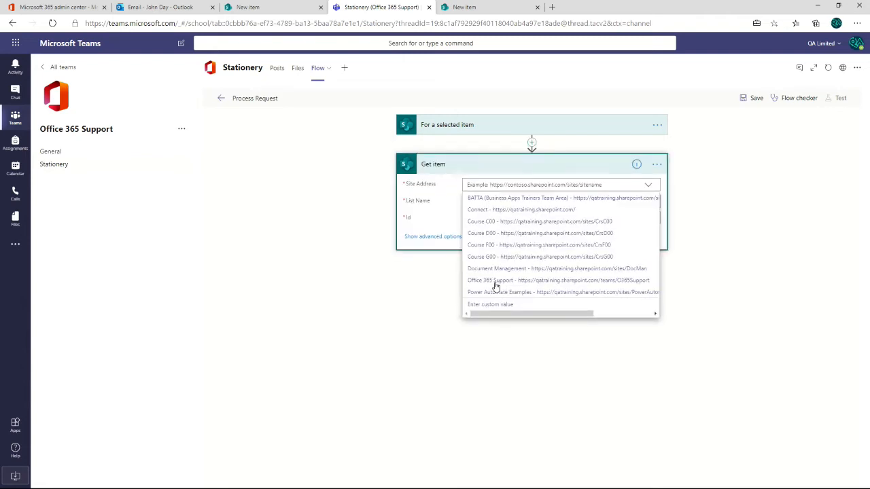
left_click(491, 280)
left_click(491, 211)
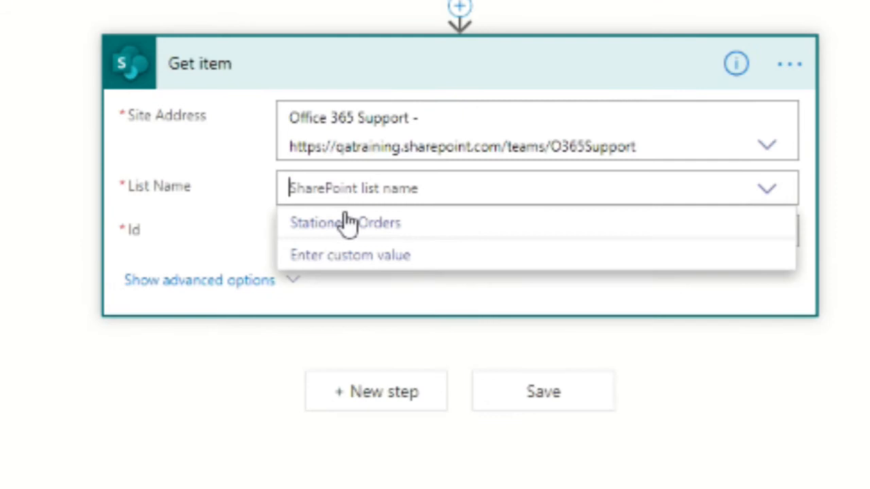
left_click(334, 224)
left_click(334, 233)
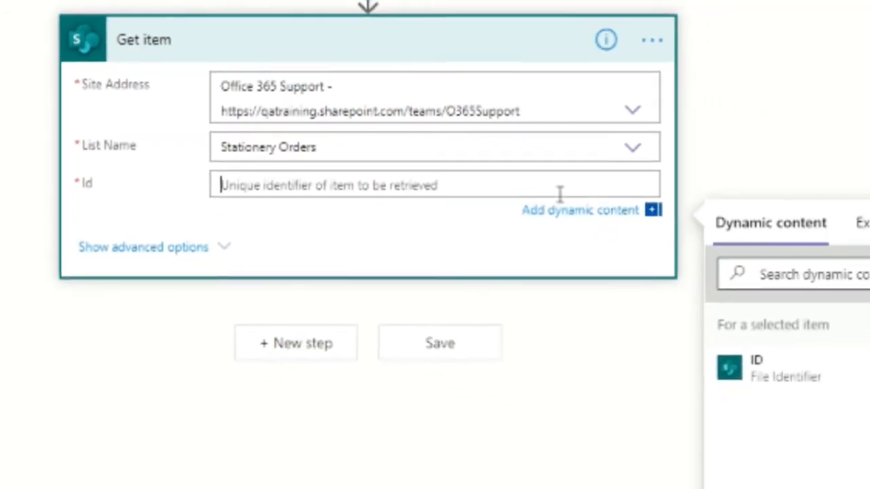
left_click(757, 384)
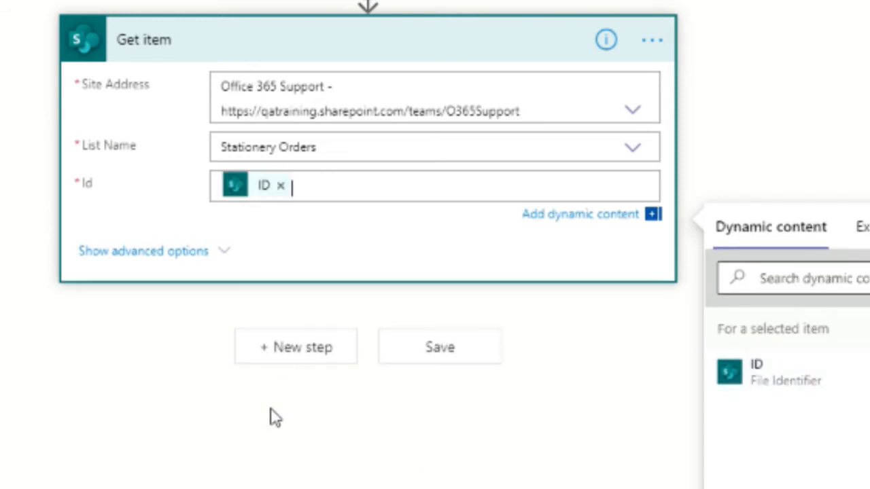
left_click(299, 350)
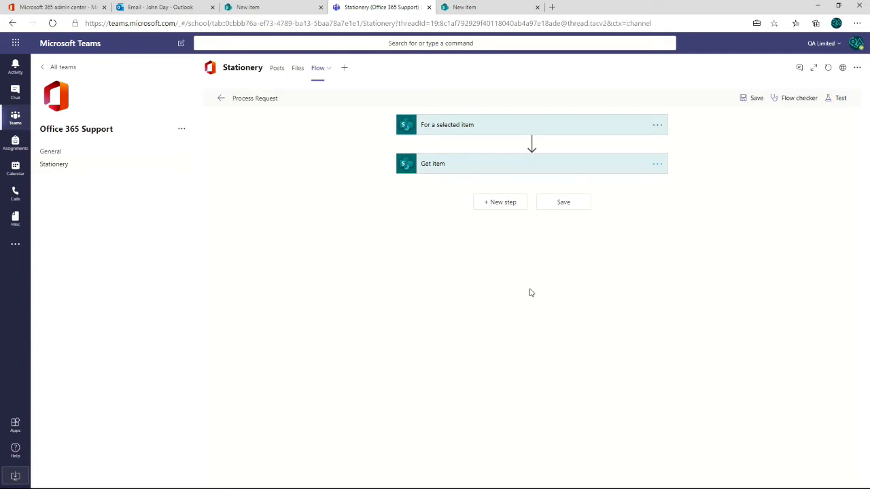
- Add a Switch control after Get item that evaluates the Status Value from Get item
left_click(504, 201)
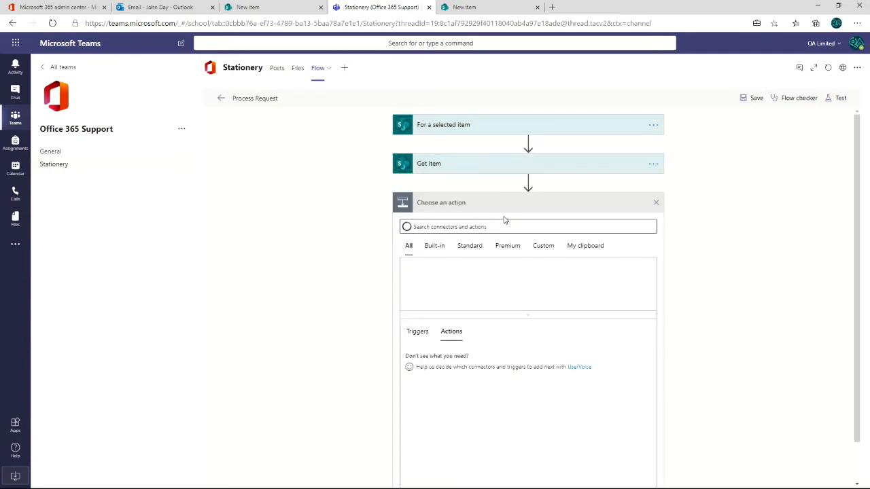
left_click(420, 275)
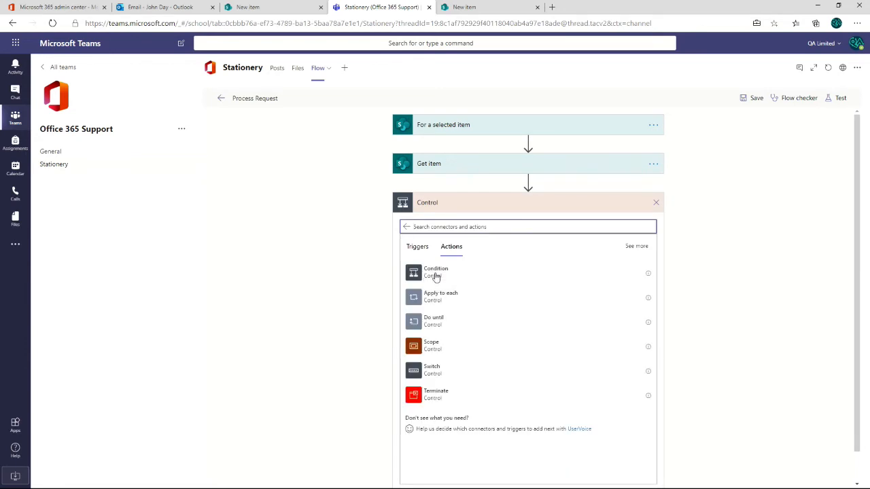
left_click(417, 375)
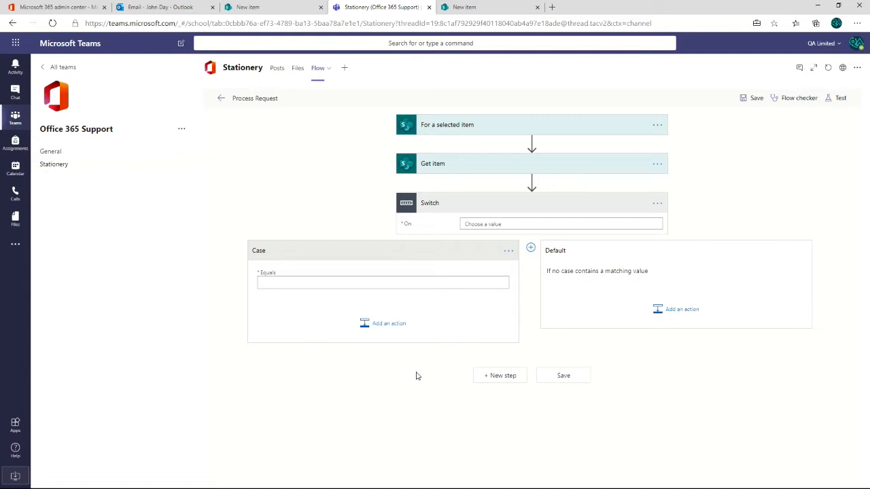
left_click(495, 224)
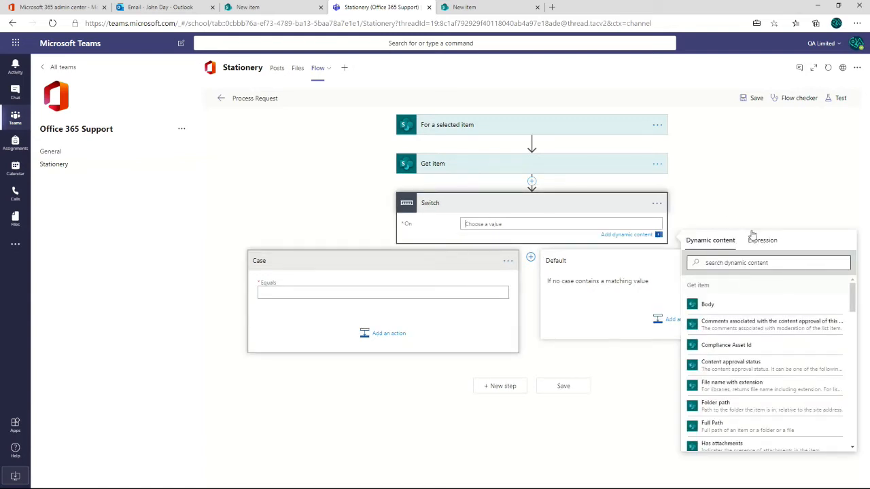
scroll(855, 310, "down", 1)
scroll(855, 310, "down", 6)
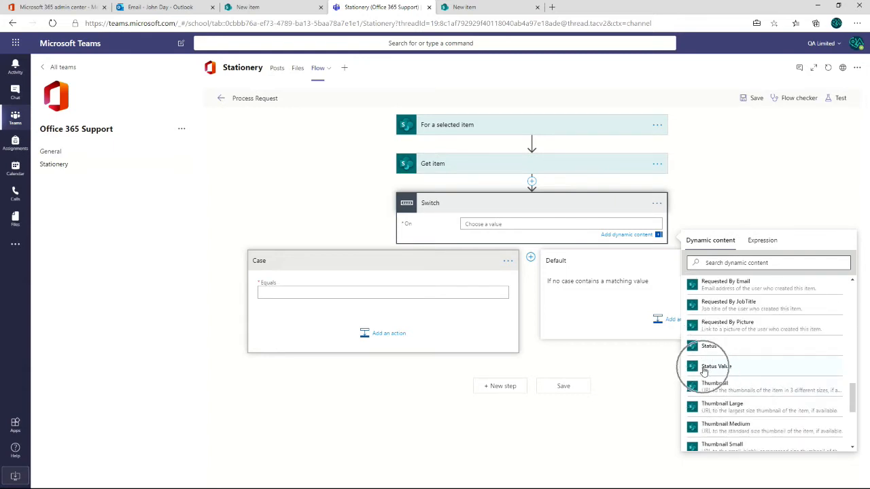
left_click(704, 368)
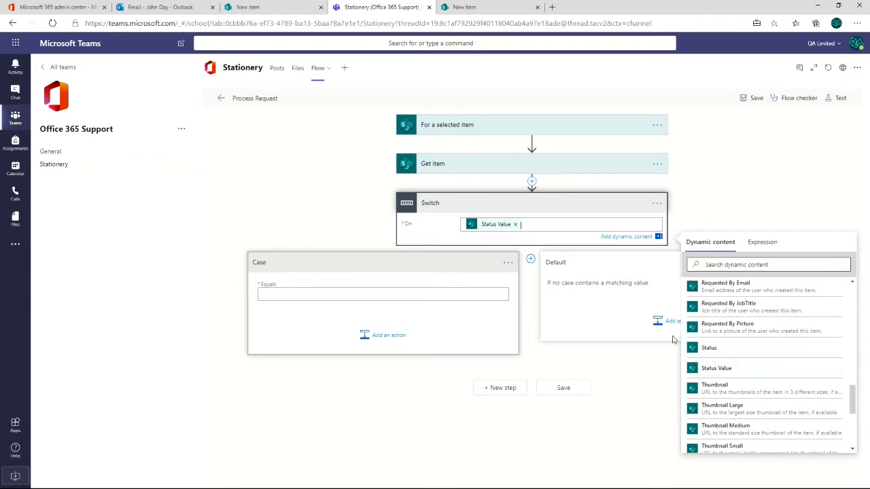
- Set the first case of the Switch to equal Draft
left_click(291, 267)
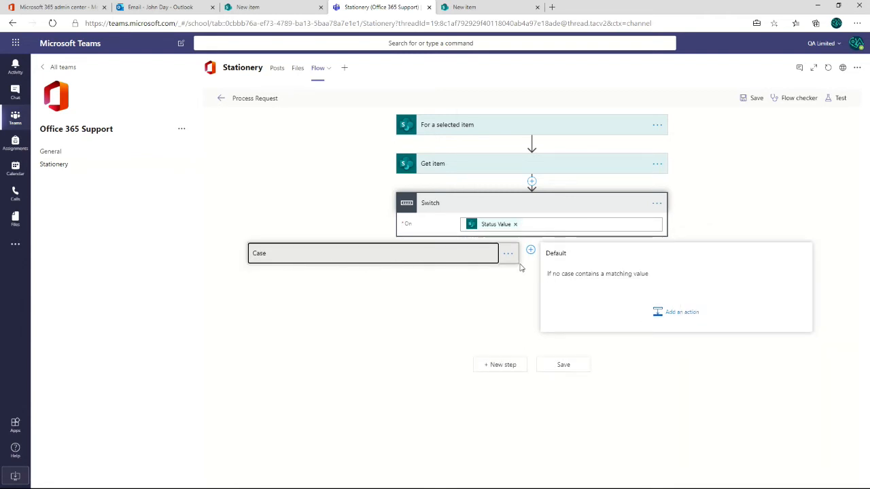
left_click(401, 260)
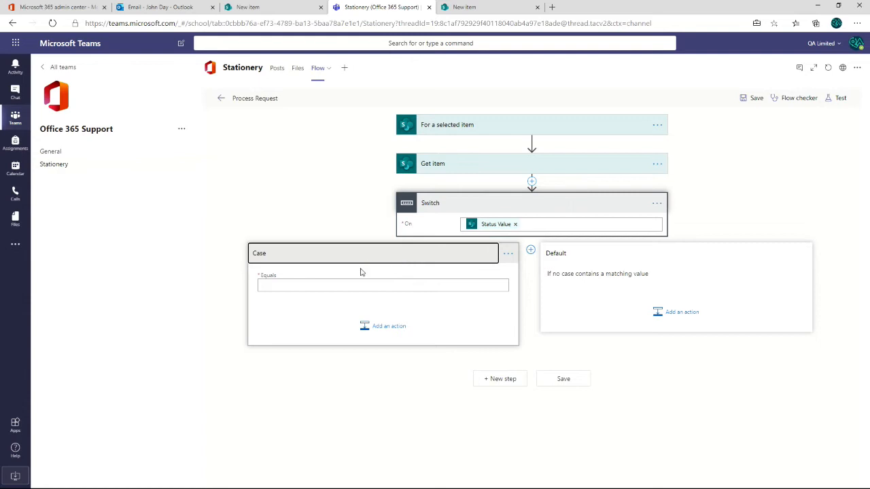
left_click(328, 285)
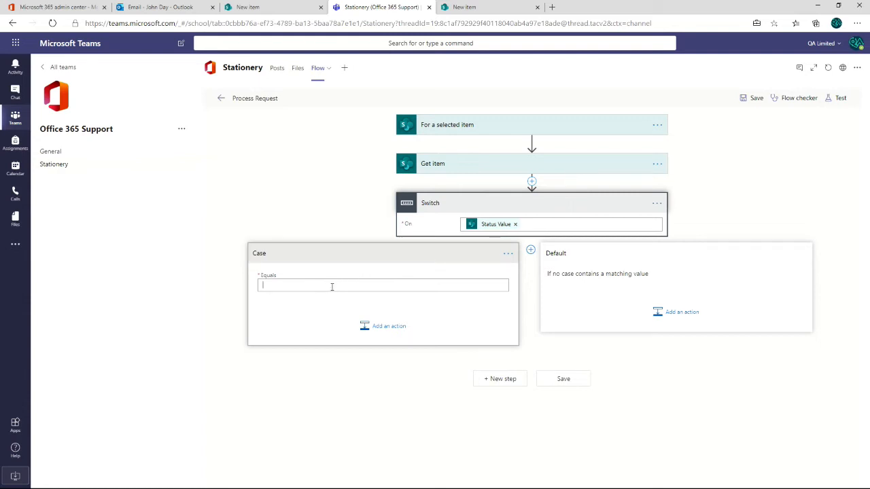
type("Draft")
left_click(317, 331)
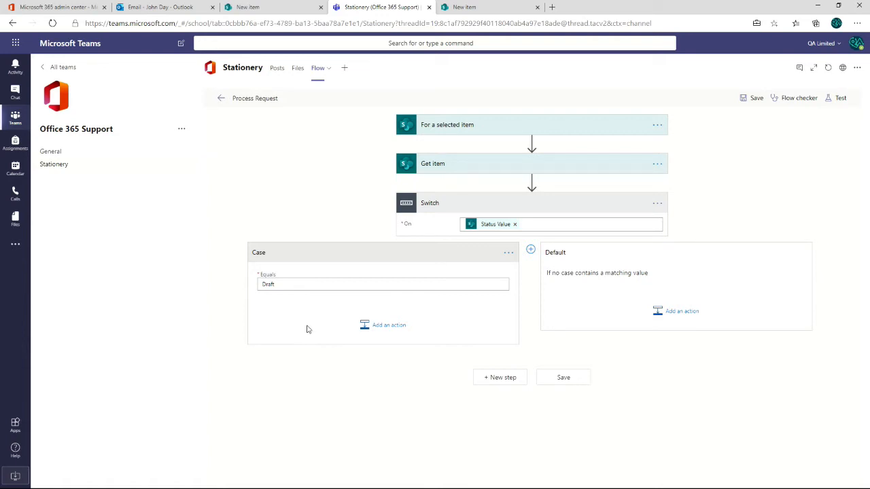
- Add the SharePoint Update item action to the Draft case
left_click(380, 327)
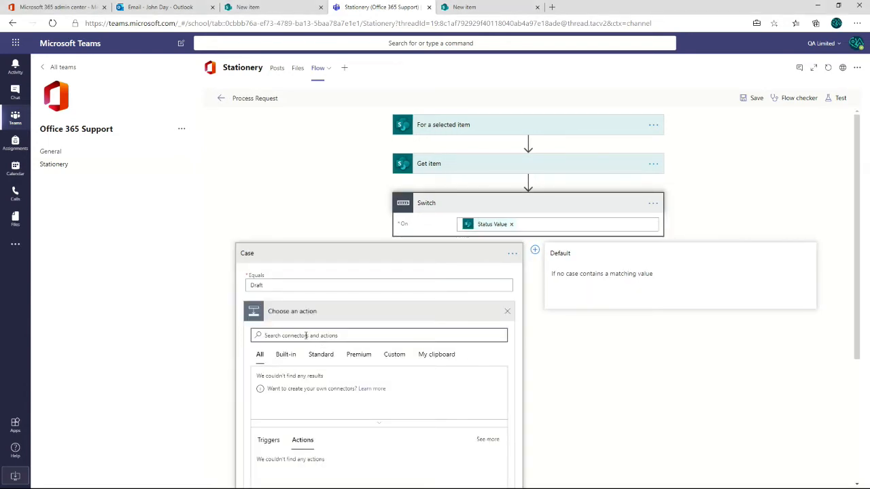
type("Update item")
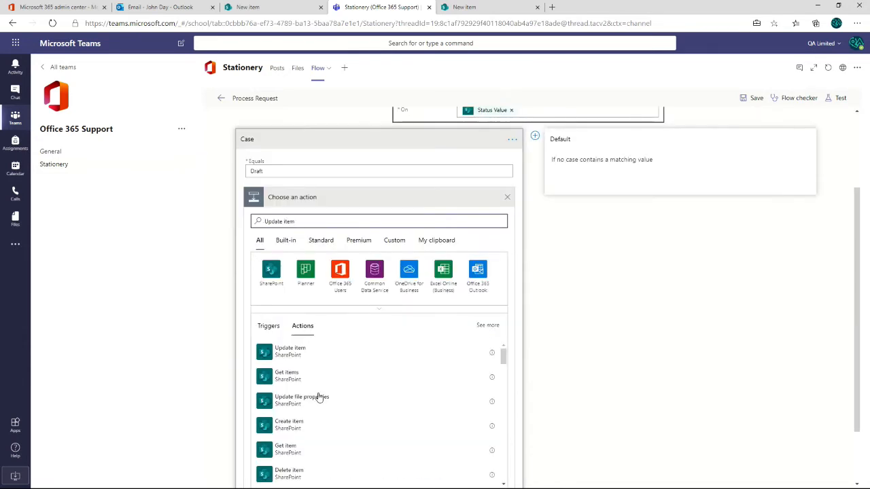
left_click(280, 353)
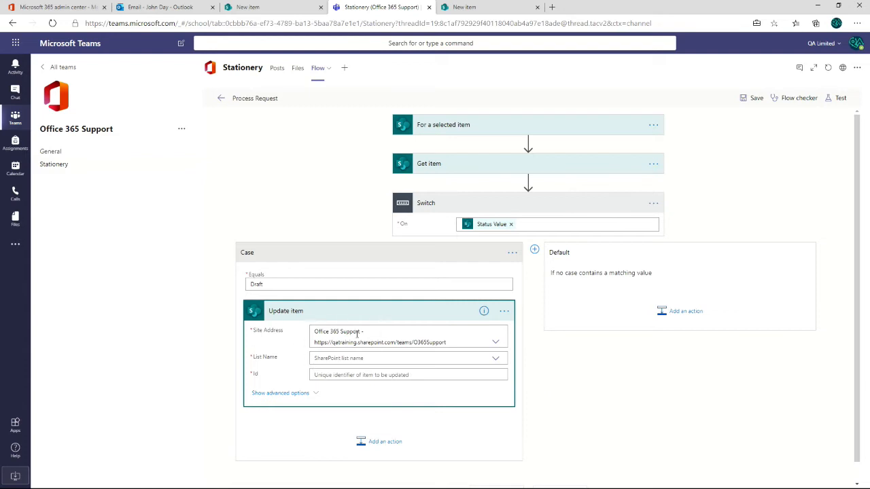
- Set Update item to the Stationery Orders list with the ID from Get item as its Id
left_click(334, 358)
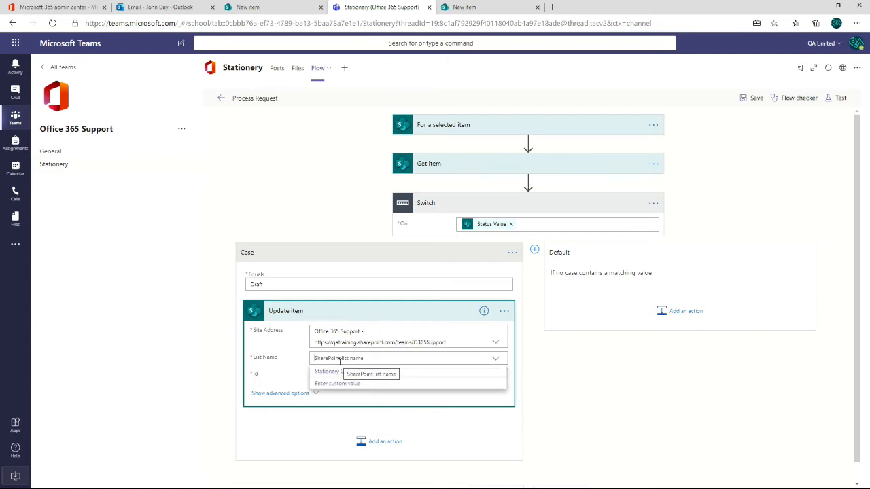
left_click(328, 373)
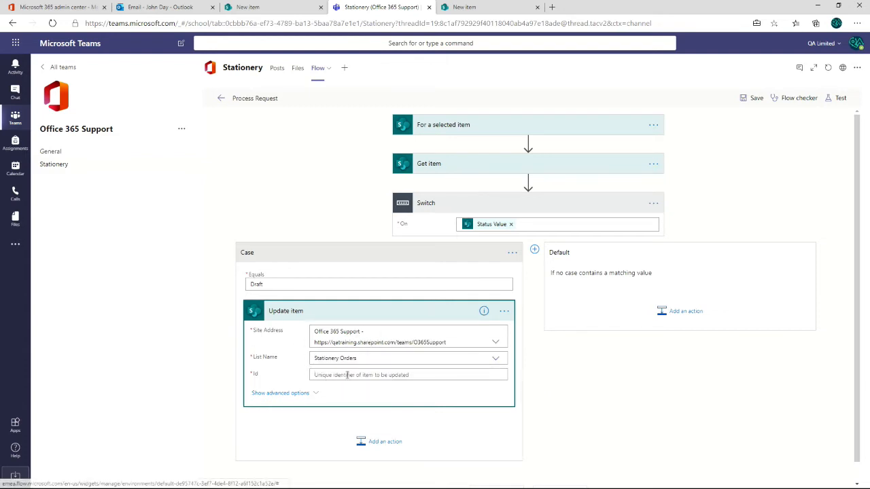
left_click(347, 375)
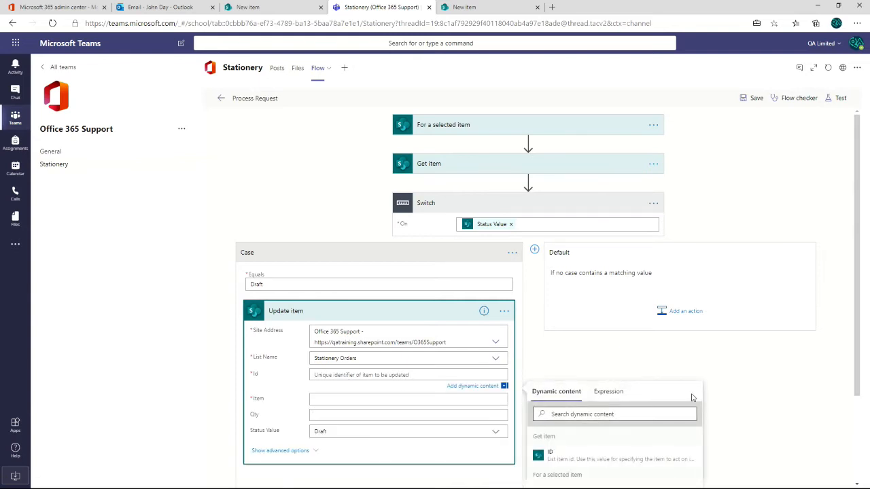
scroll(692, 397, "down", 2)
left_click(549, 341)
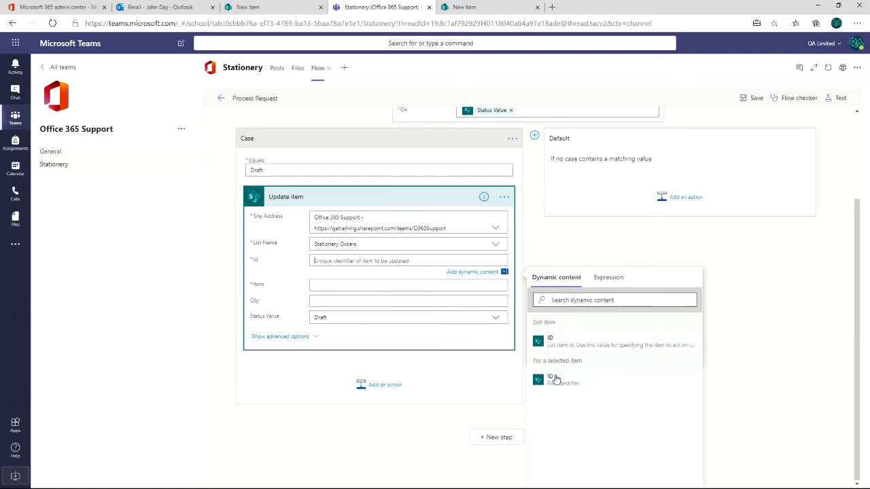
left_click(556, 336)
- Fill Update item's Item and Qty with the matching Get item values and set Status Value to Requested
left_click(365, 280)
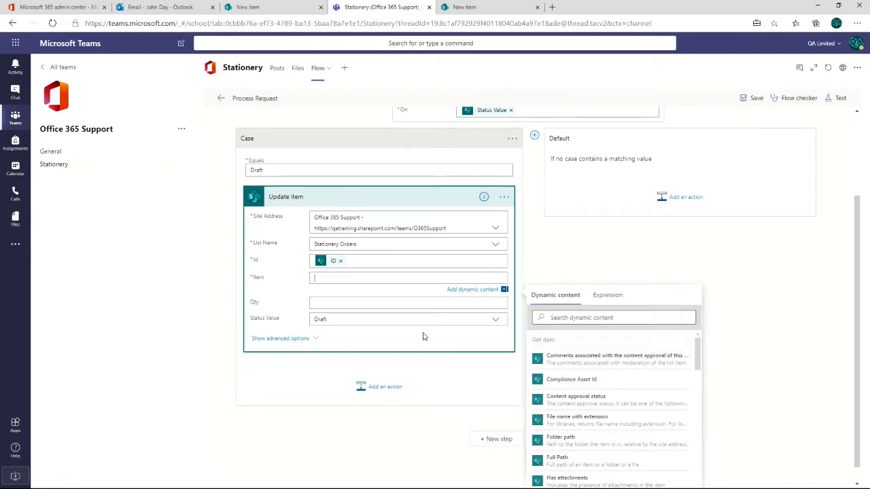
scroll(574, 386, "down", 1)
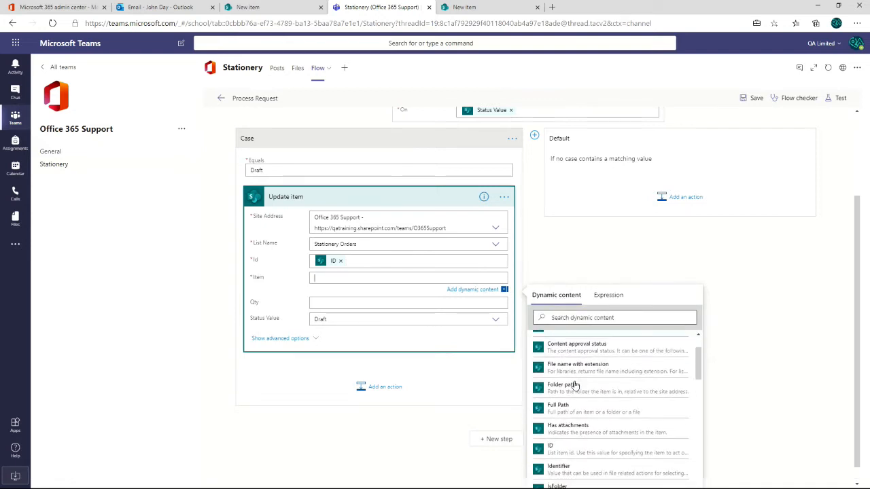
scroll(581, 401, "down", 2)
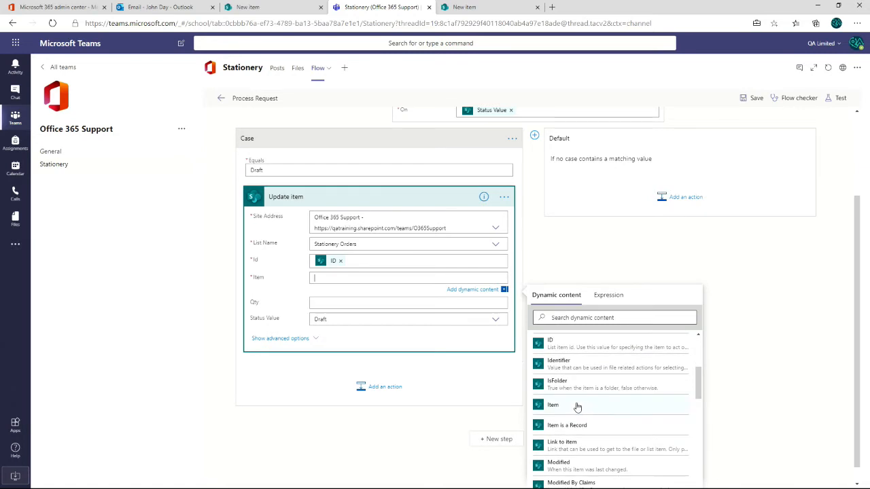
left_click(557, 408)
left_click(350, 304)
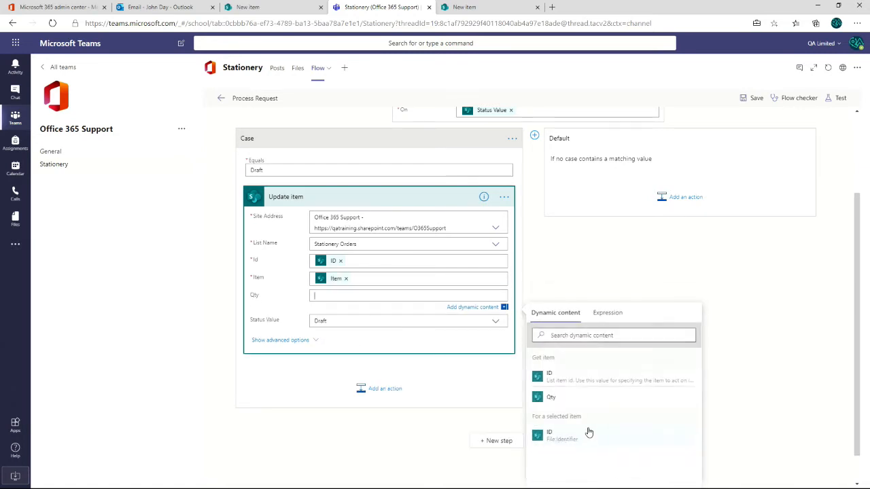
left_click(552, 361)
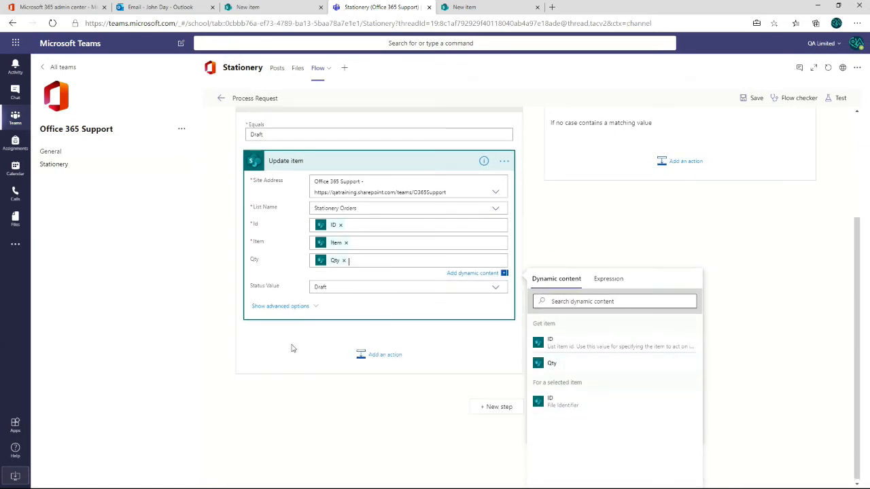
left_click(331, 287)
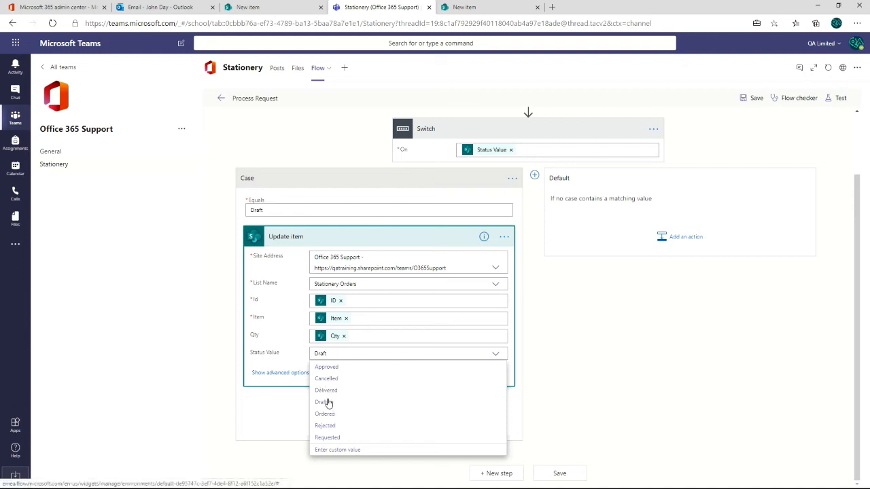
left_click(327, 438)
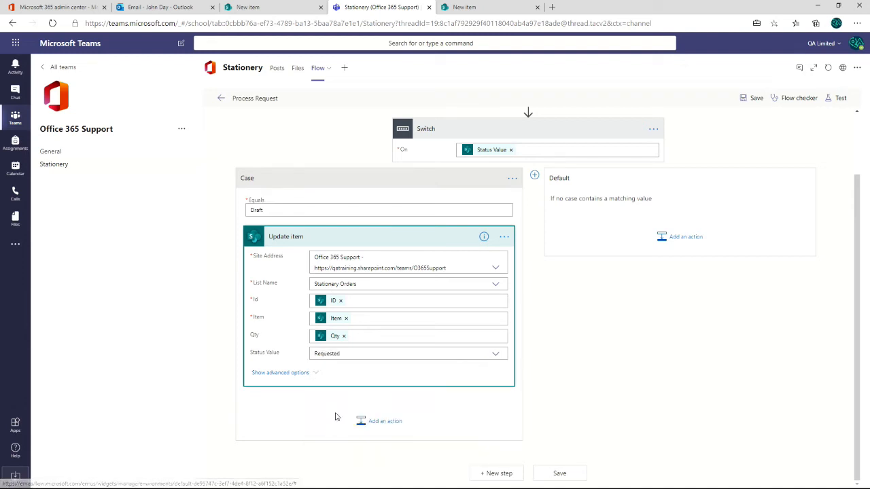
- Add the Approvals action Start and wait for an approval after Update item in the Draft case
left_click(372, 423)
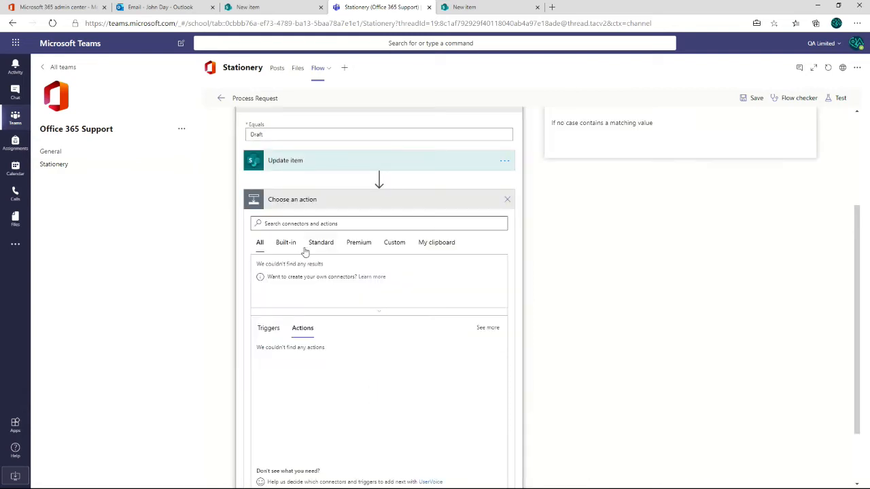
left_click(296, 222)
type("A")
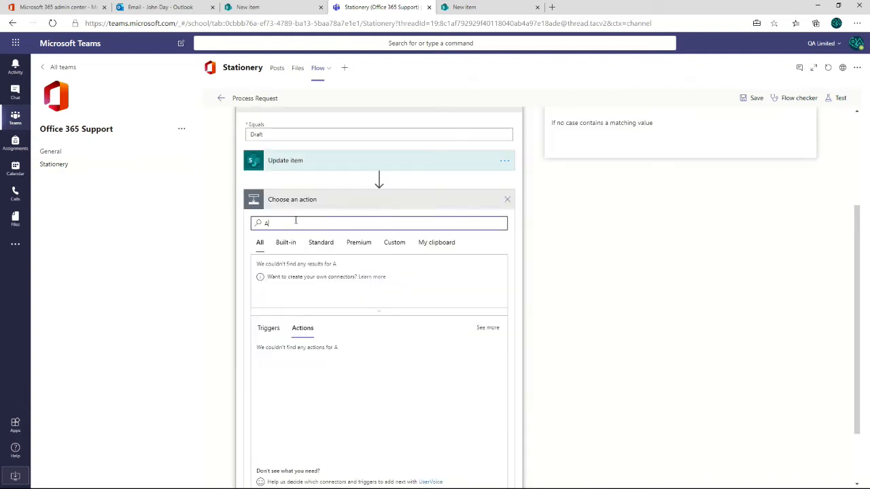
type("pprove")
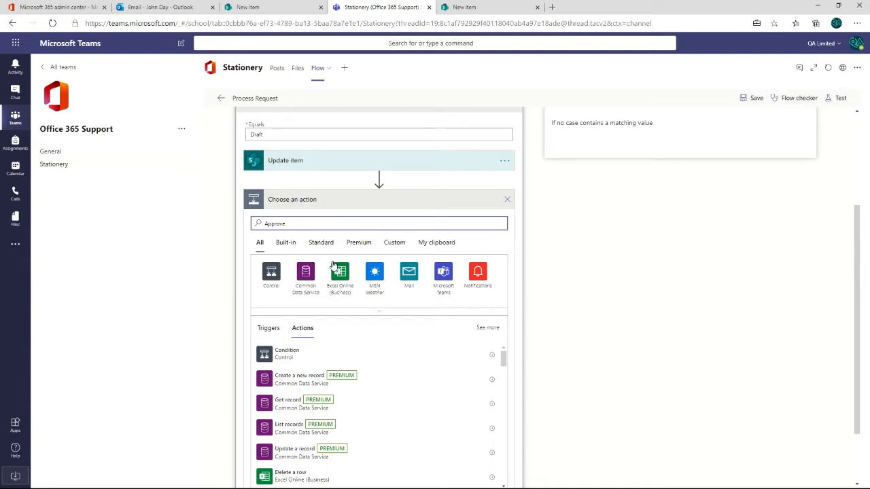
key("BackSpace")
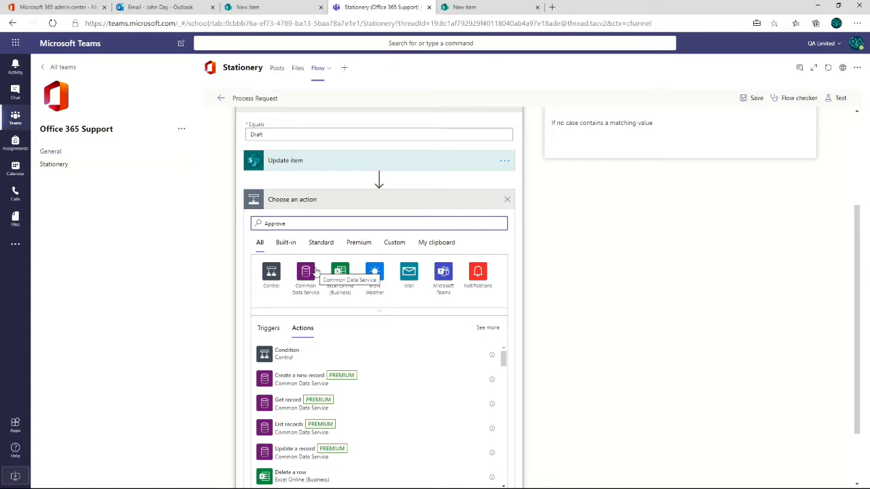
left_click(315, 271)
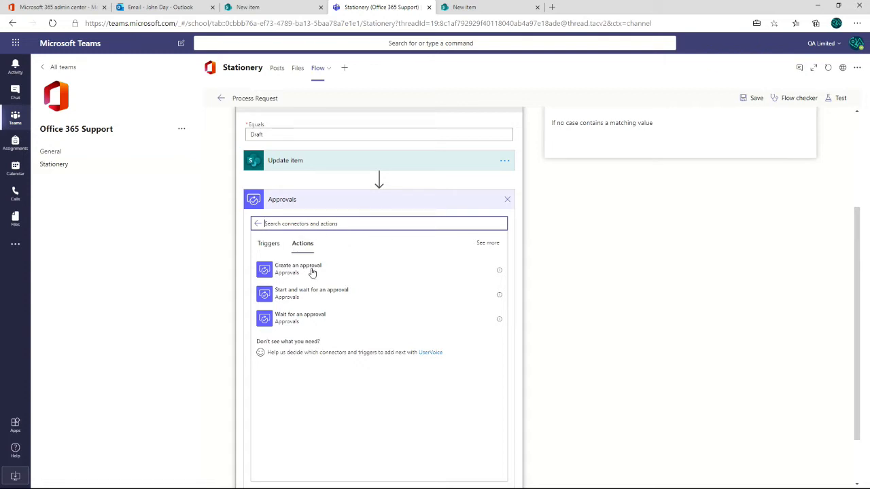
left_click(269, 295)
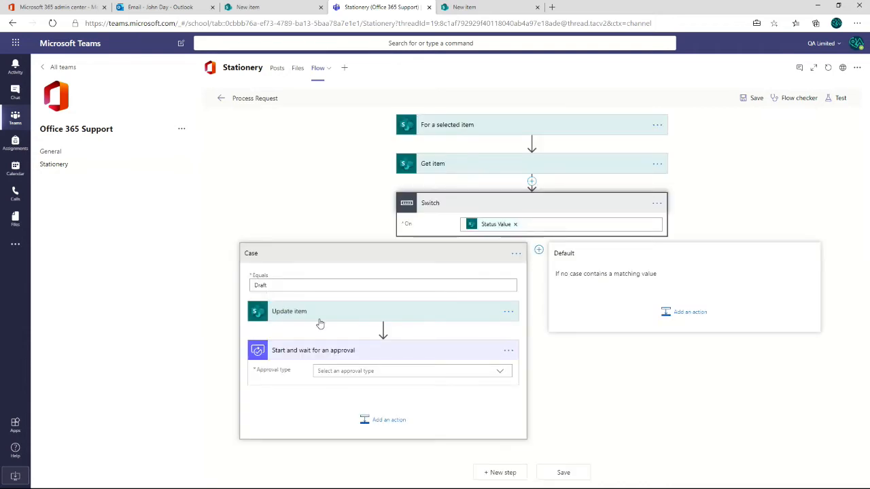
- Set the approval type to Approve/Reject - First to respond and the title to "Stationery request requires approval"
left_click(367, 369)
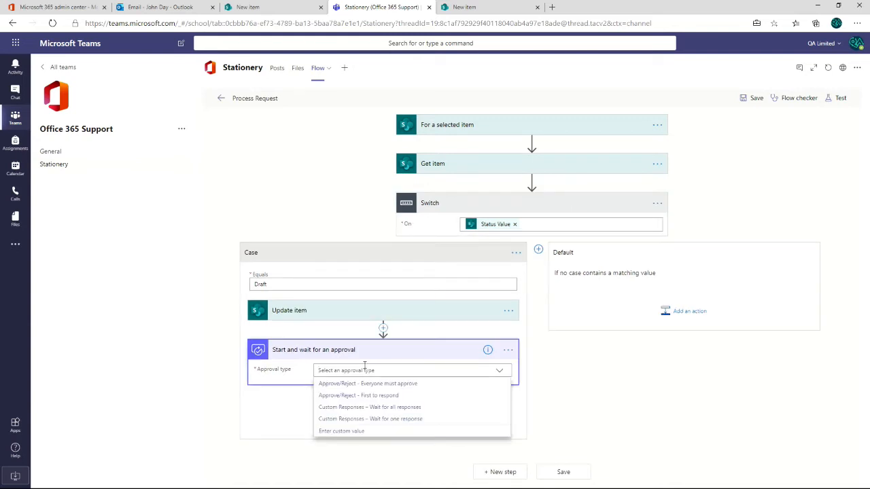
left_click(380, 397)
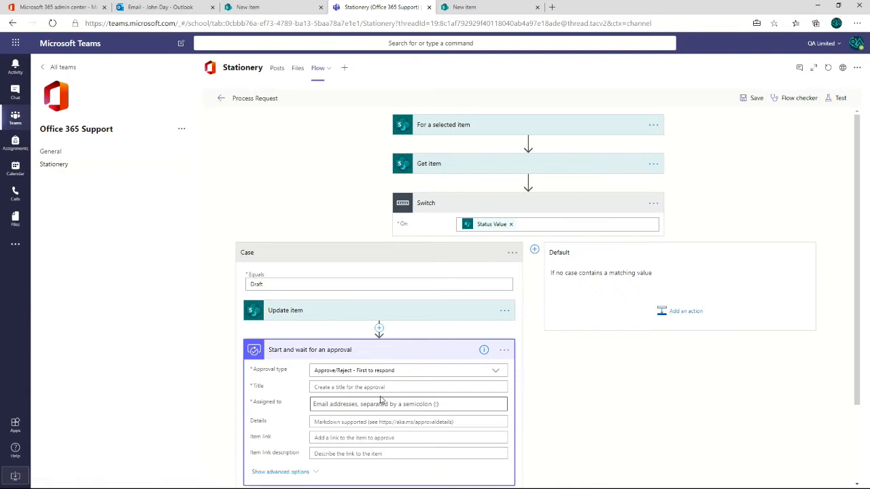
left_click(317, 387)
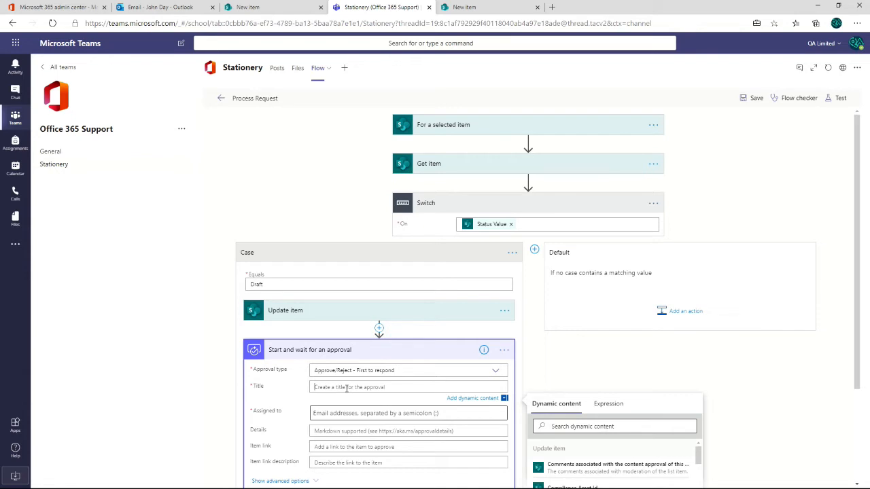
type("Stationery request requires approval")
scroll(353, 388, "down", 3)
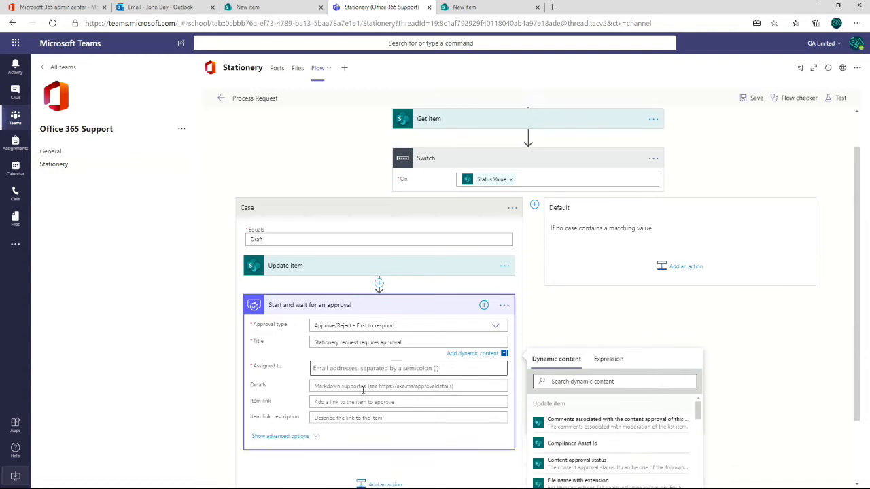
- Assign the approval to the approver's account and enter the Markdown heading "# Approval required" in Details
left_click(348, 304)
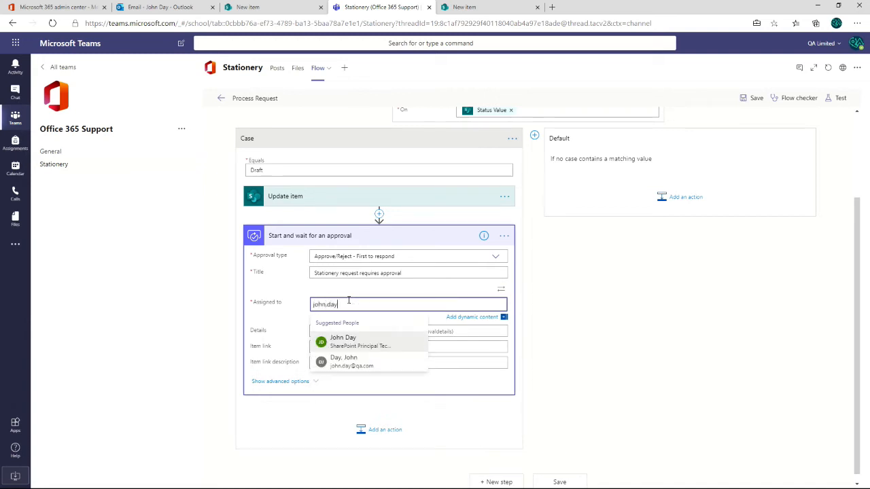
left_click(341, 340)
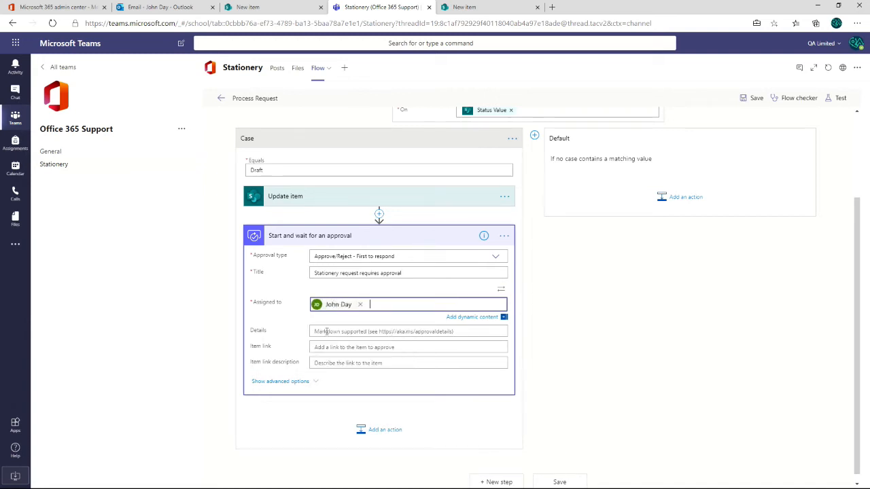
left_click(327, 331)
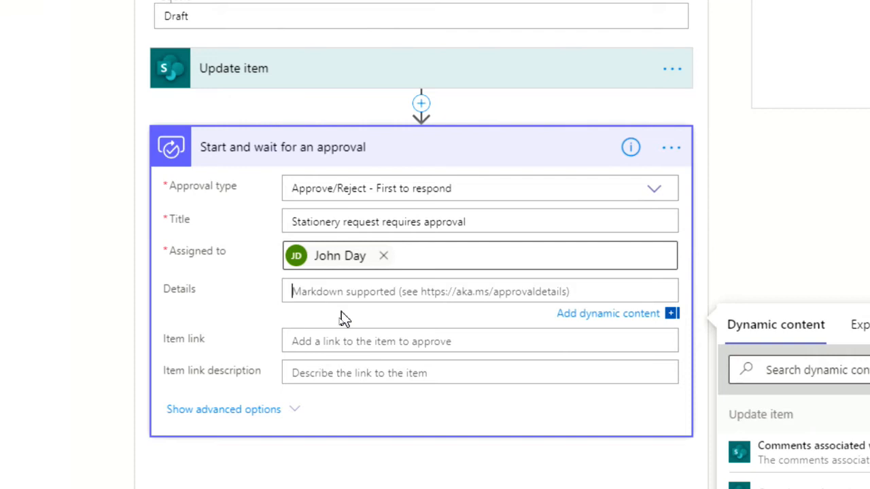
type("# Approval required")
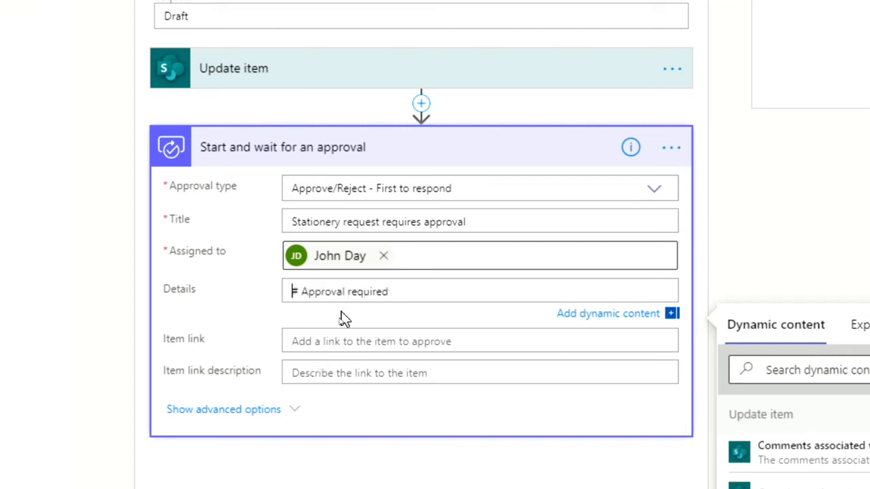
- Try second- and third-level Markdown heading marks before "Approval required" and remove the extra ones
key("ctrl+Right")
key("ctrl+Left")
key("ctrl+Left")
key("ctrl+Left")
type("#")
left_click(343, 319)
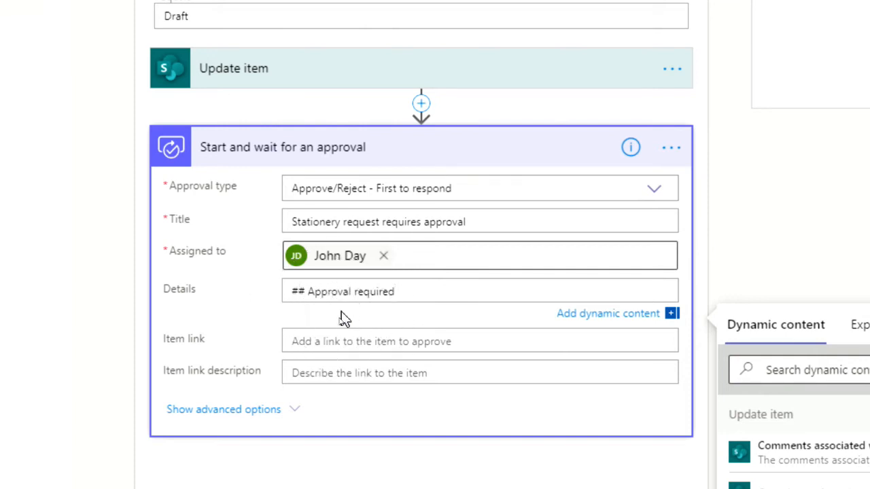
type("#")
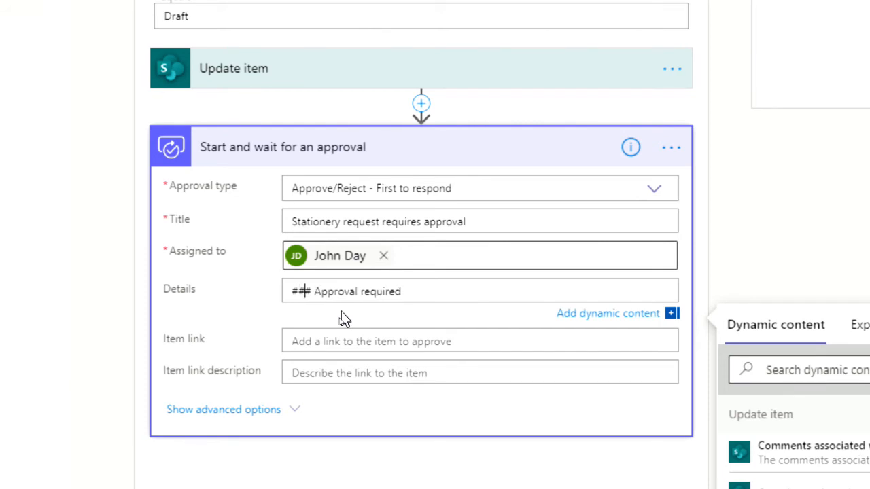
key("BackSpace")
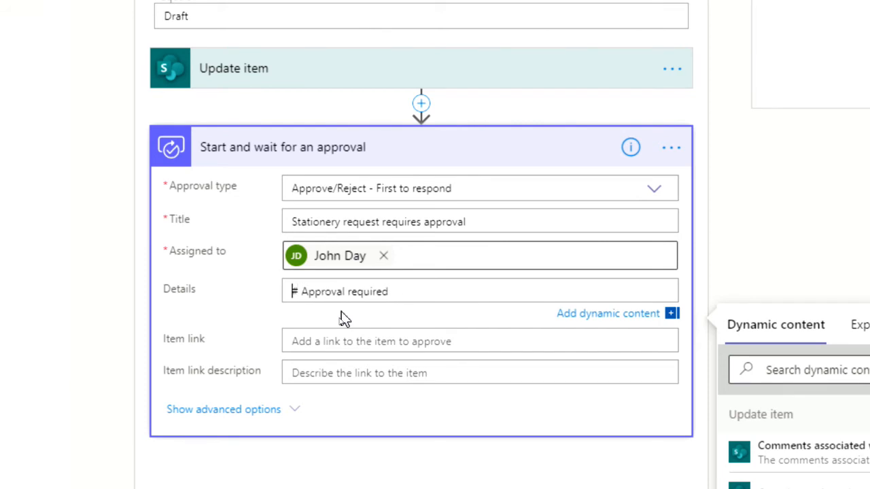
- Below the heading in Details, add the line "Please action the following stationery request and approve."
key("ctrl+Right")
key("ctrl+Right")
key("ctrl+Right")
key("Return")
key("Return")
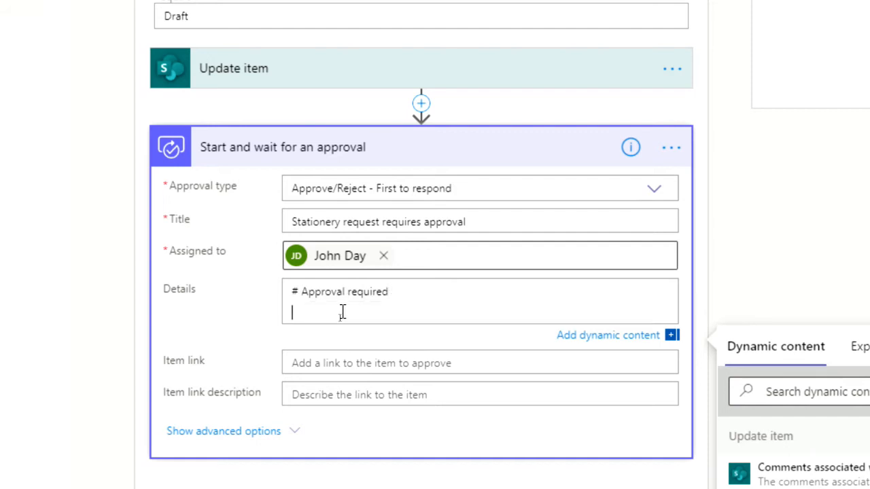
type("Please action")
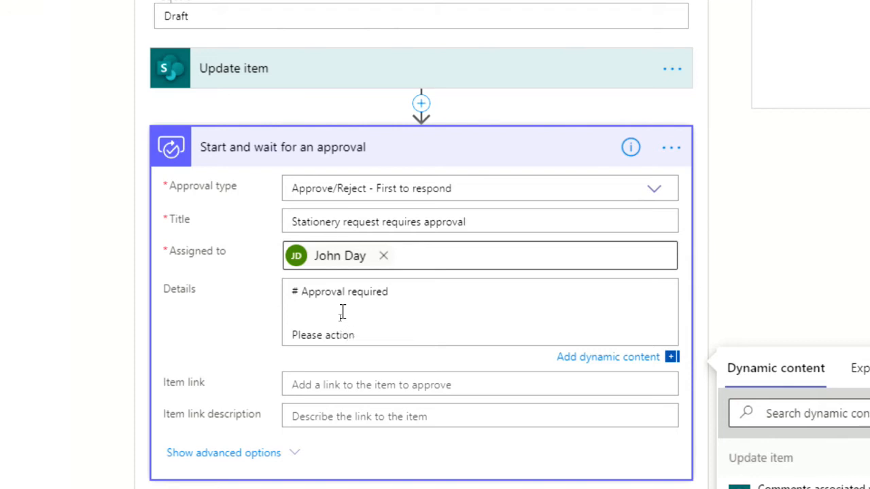
type(" the following stationery request and approve.")
- Below the request line in the approval Details, add the Markdown table header "| Item | Qty | Requested By |"
key("Return")
key("Return")
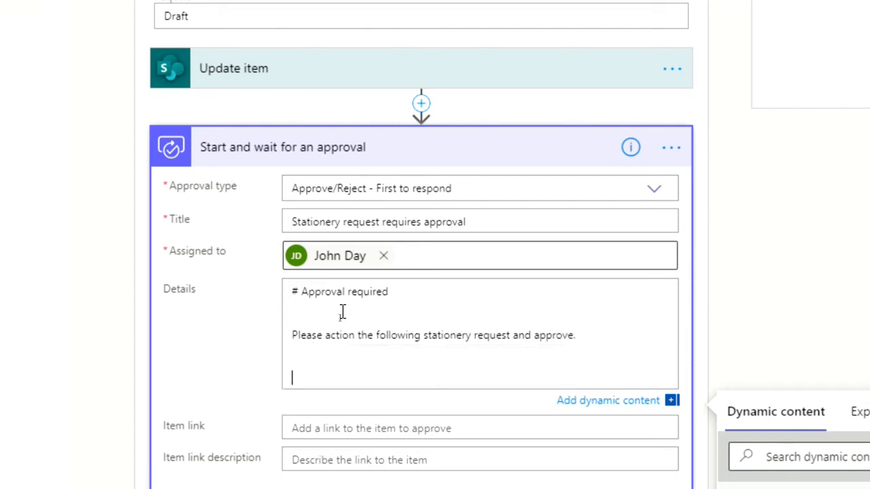
type("| Item")
type("| Qty | Request")
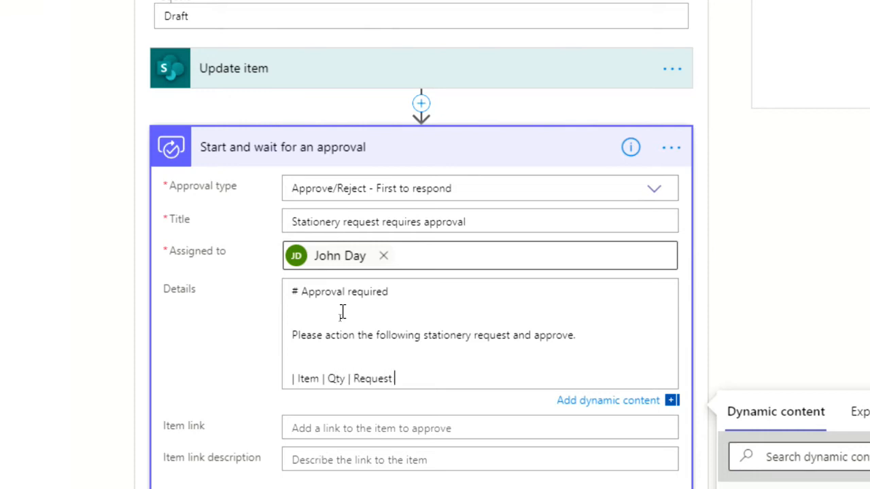
type("ed By |")
key("Return")
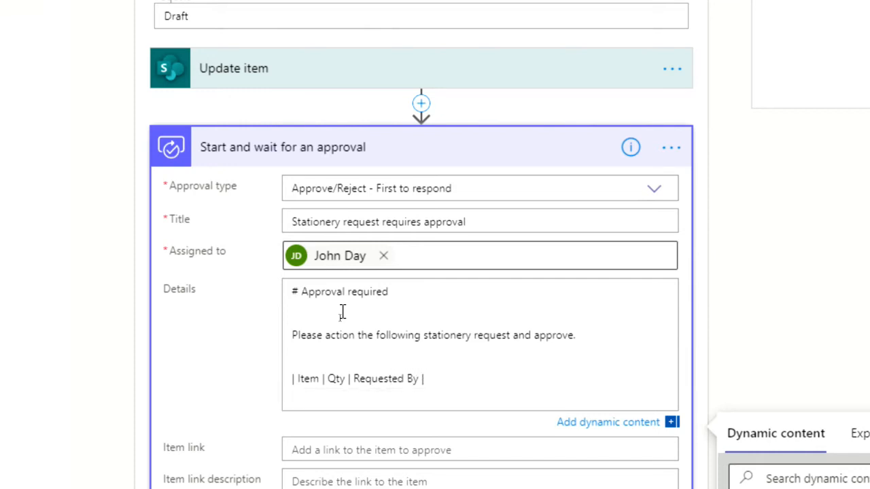
type("|")
type(":----|----|:")
type(":----|")
- Add the Markdown alignment row "|:----|----:|:----|" under the table header in Details
key("Return")
type("|")
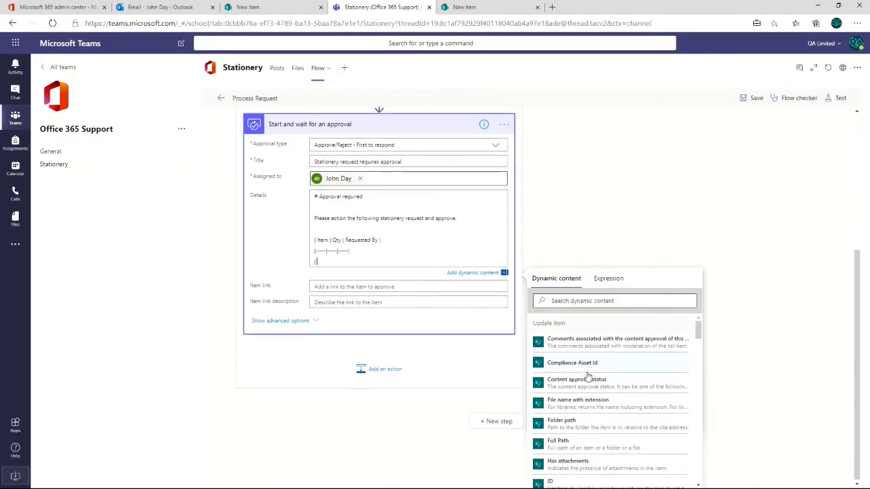
- Fill a table row in Details with the dynamic values Item, Qty and Requested By DisplayName from Update item, separated and enclosed by pipes
scroll(586, 394, "down", 3)
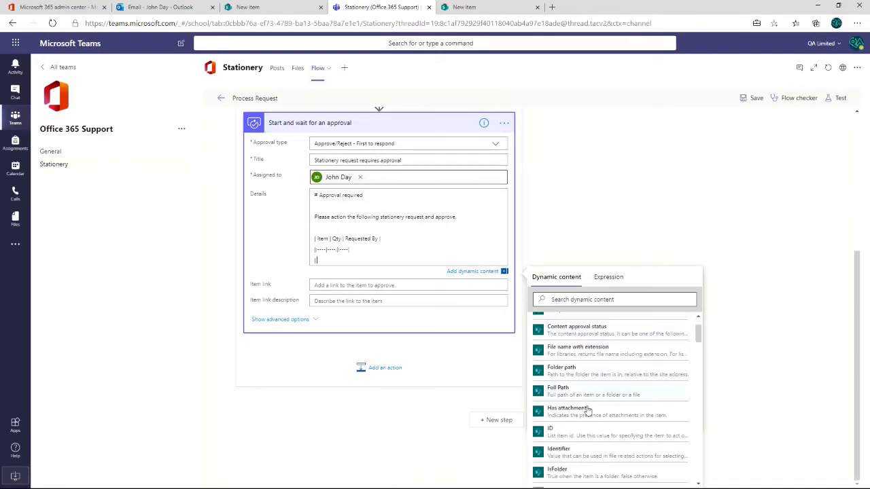
left_click(584, 414)
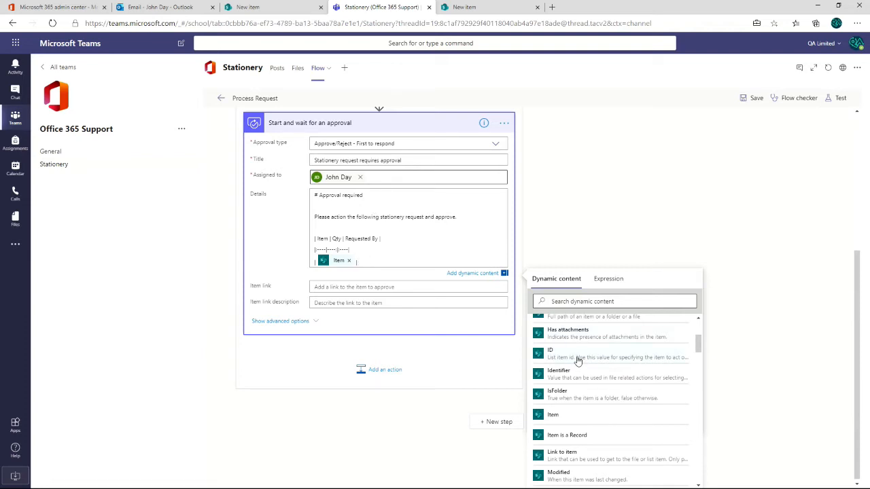
scroll(578, 422, "down", 1)
scroll(575, 427, "down", 3)
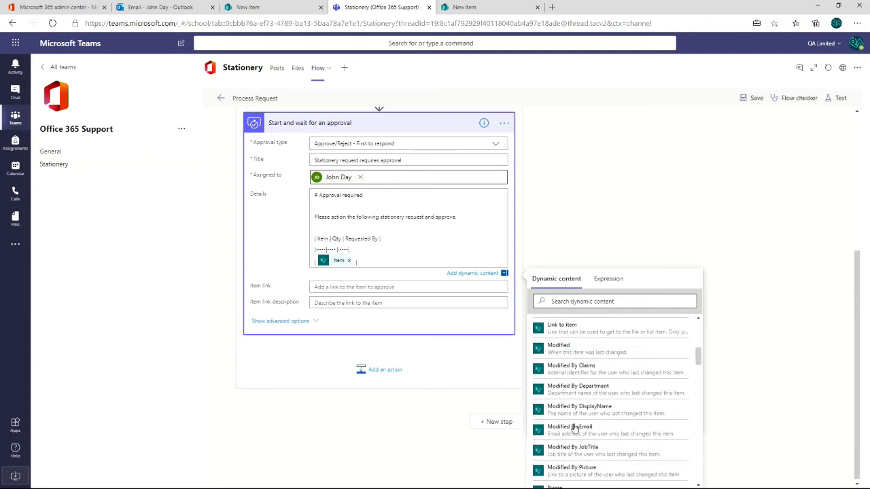
left_click(564, 407)
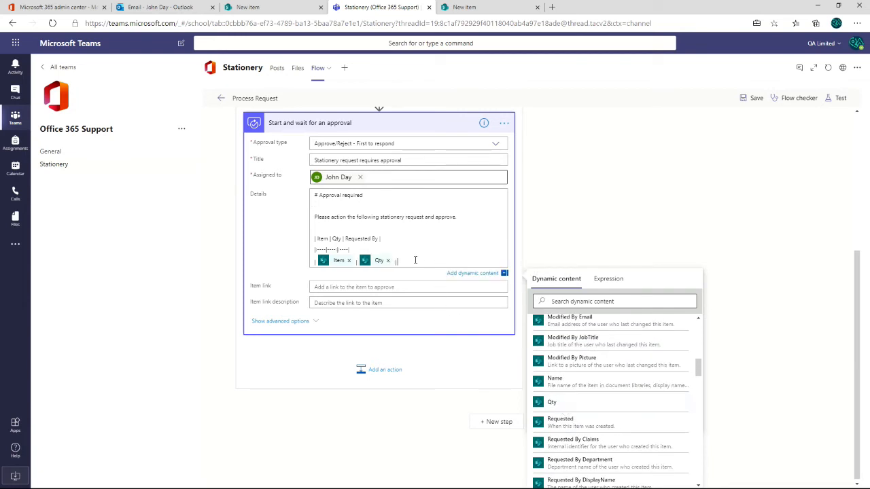
scroll(584, 408, "down", 1)
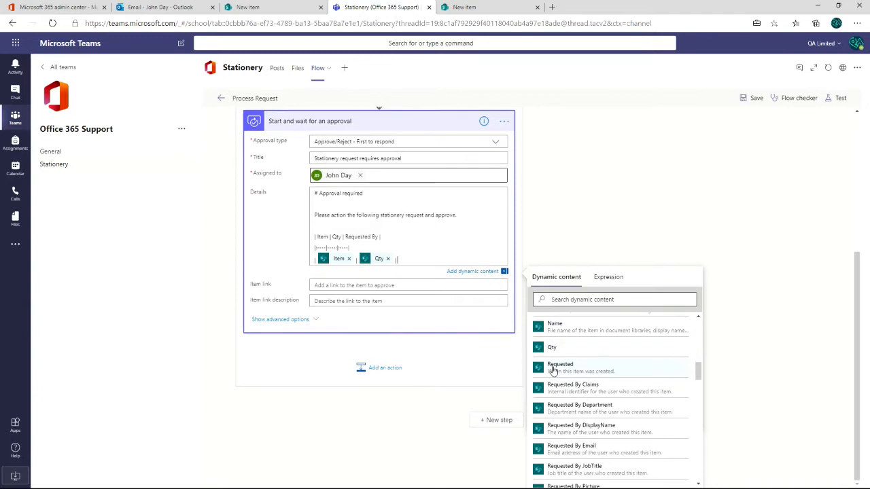
left_click(593, 429)
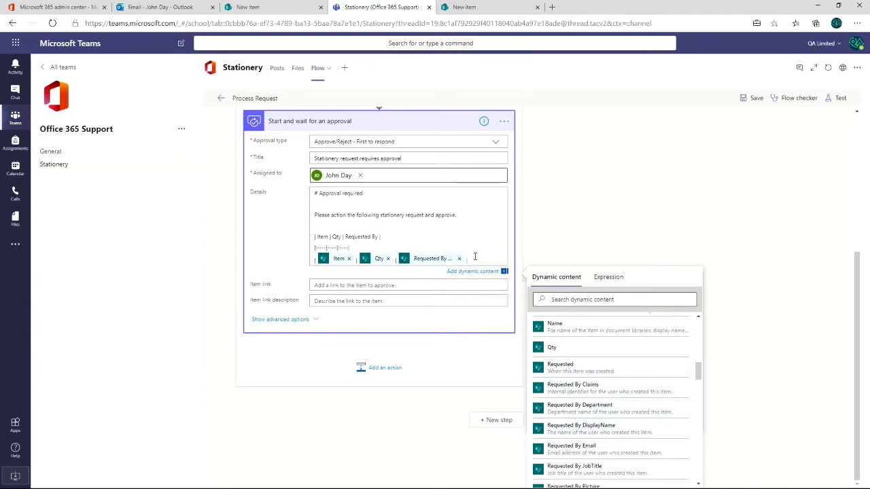
type("|")
- Set Item link to the dynamic Link to item and its description to Item, "requested by" and Modified By DisplayName
scroll(616, 403, "down", 8)
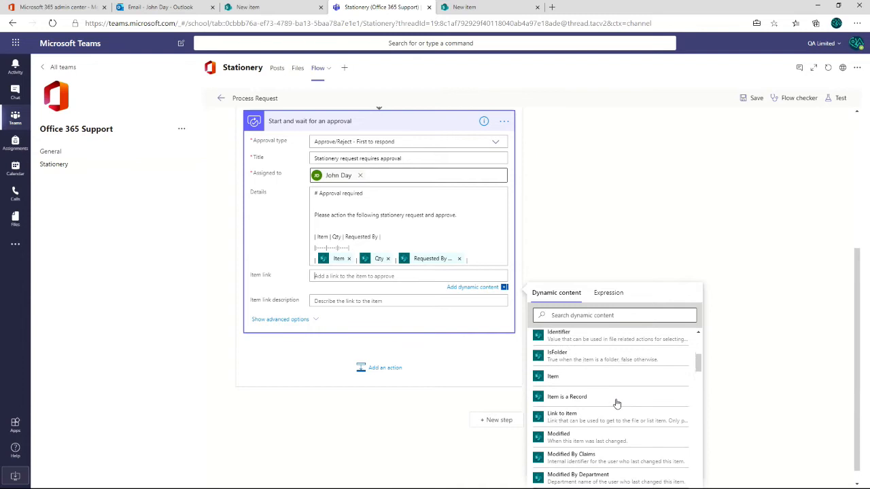
left_click(598, 392)
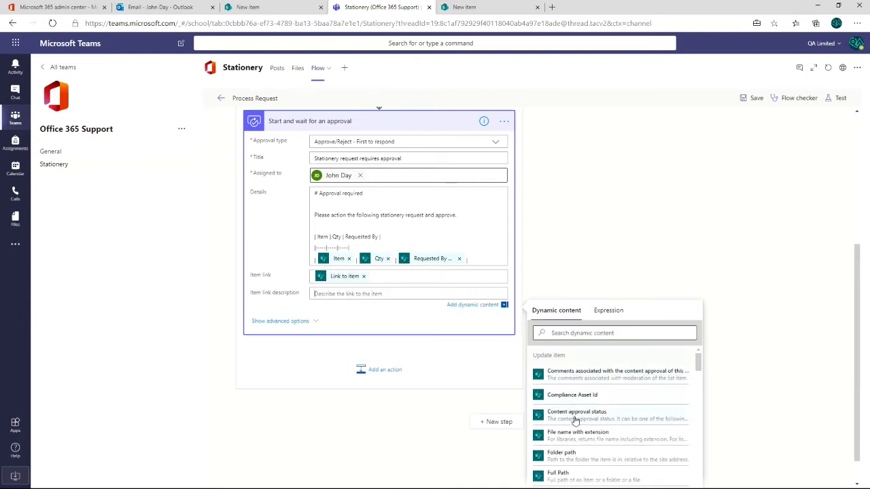
scroll(576, 421, "down", 5)
left_click(565, 446)
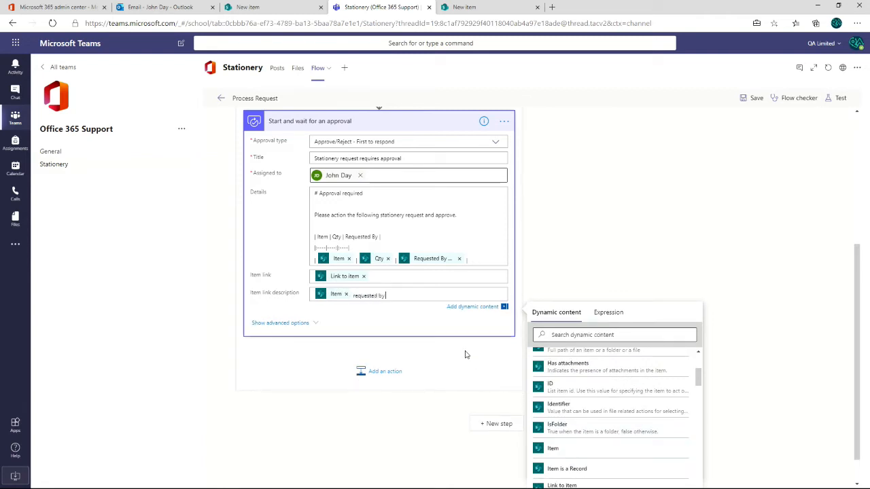
scroll(583, 436, "down", 3)
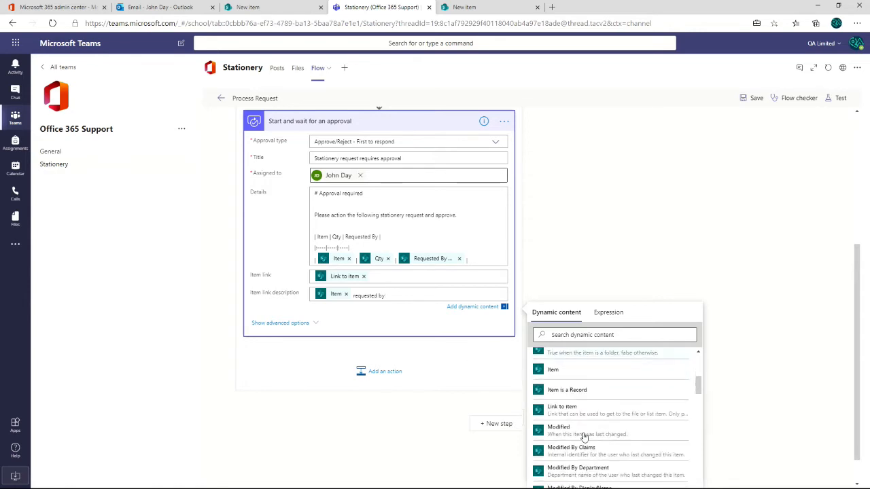
scroll(577, 437, "down", 2)
left_click(574, 439)
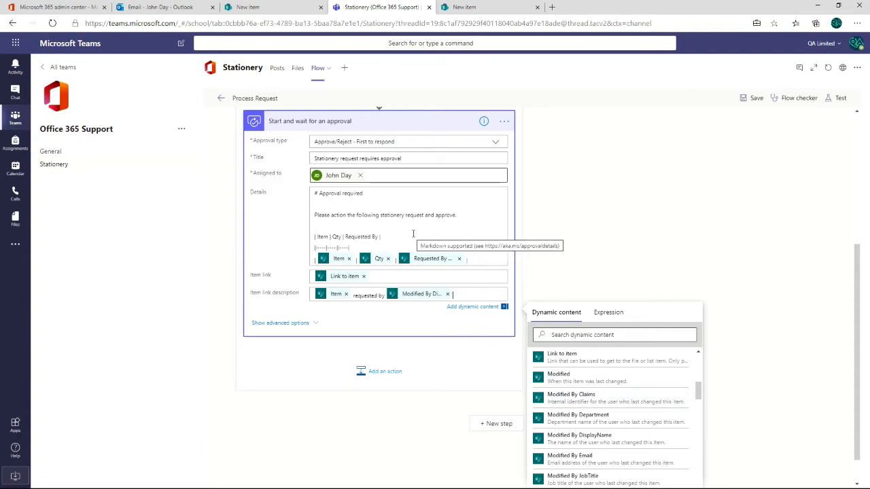
- Check the Update item settings, collapse both action cards and add a Condition control after the approval in the Draft case
scroll(367, 252, "up", 3)
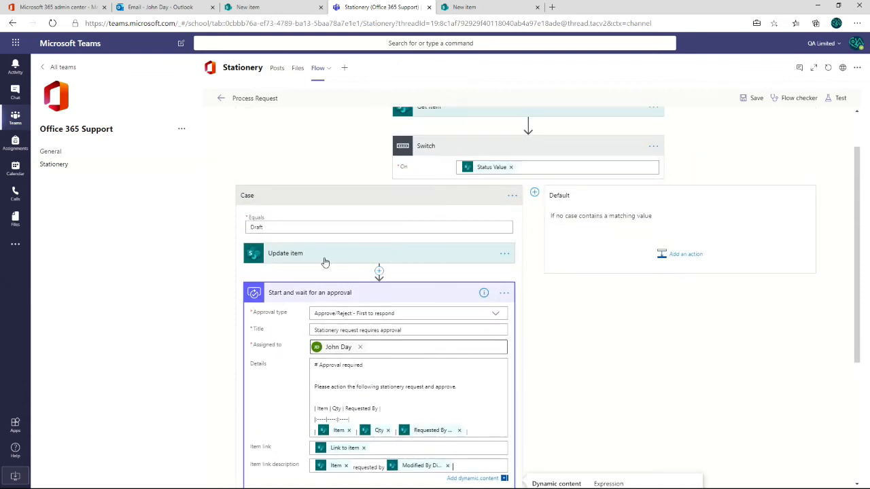
left_click(328, 260)
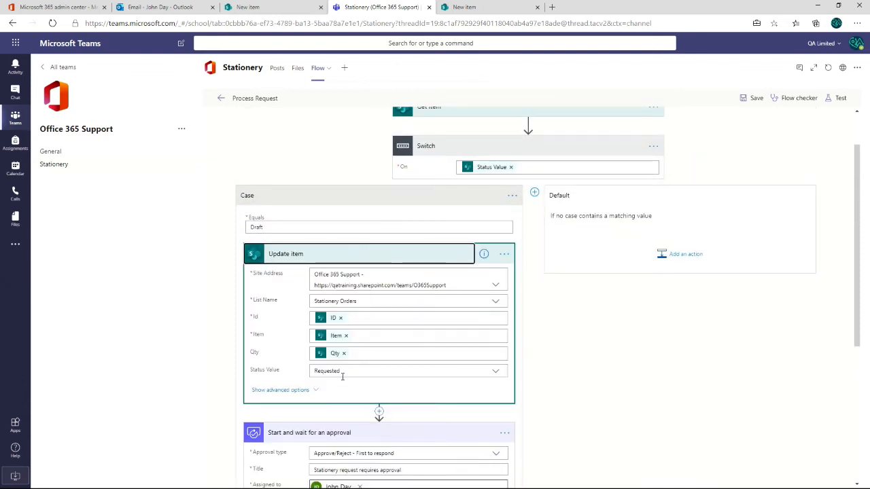
left_click(363, 255)
left_click(370, 294)
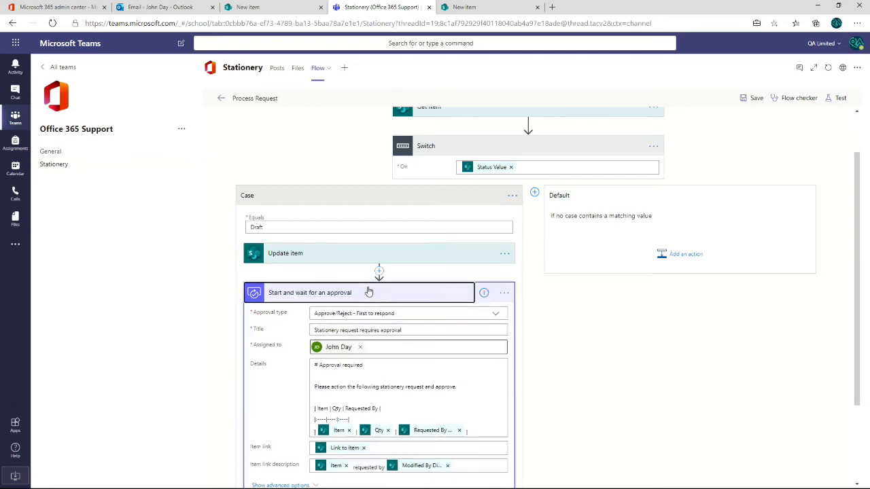
left_click(388, 395)
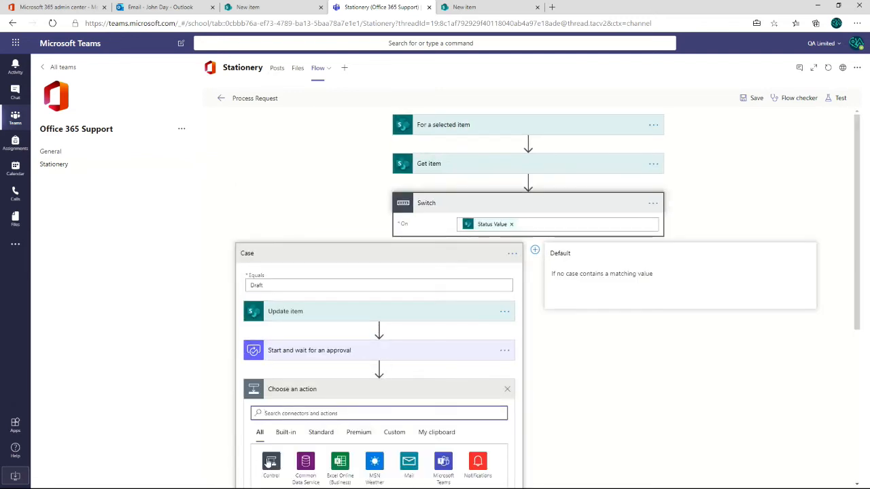
scroll(280, 449, "down", 2)
left_click(271, 348)
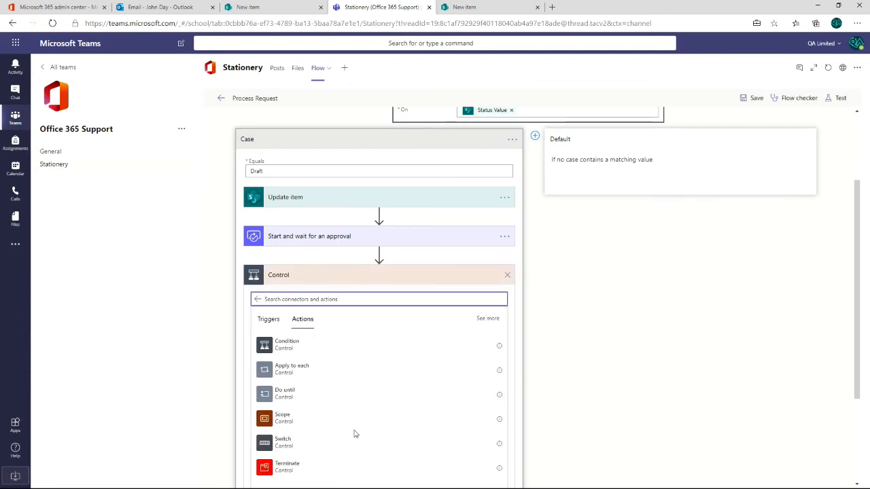
left_click(278, 348)
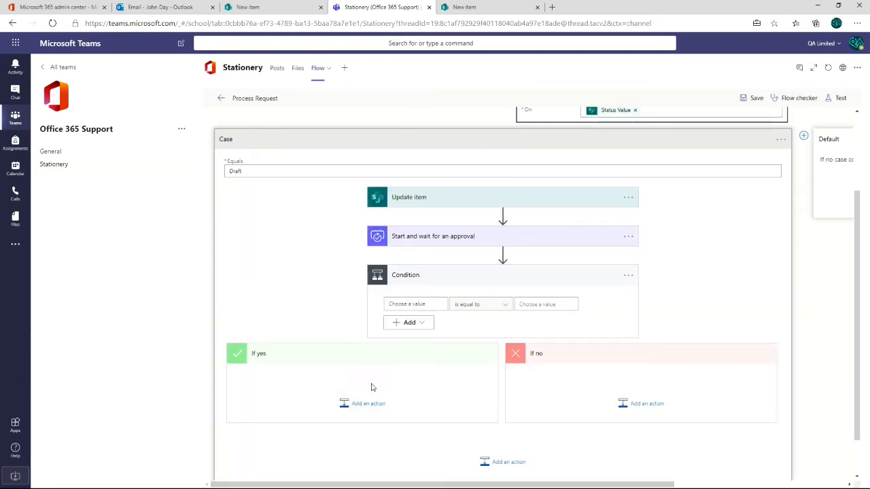
- Define the condition as the approval's Outcome is equal to "Approve"
left_click(417, 304)
scroll(537, 408, "down", 2)
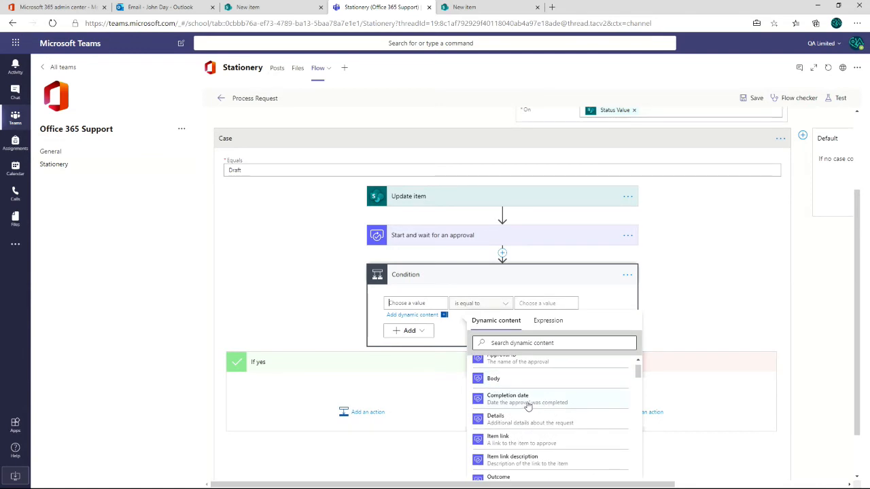
scroll(529, 411, "down", 1)
left_click(529, 429)
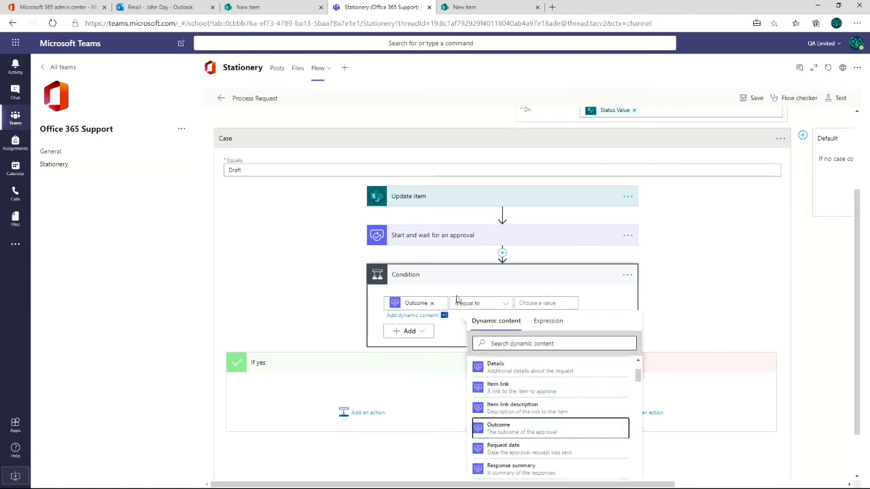
left_click(556, 303)
type("Approve")
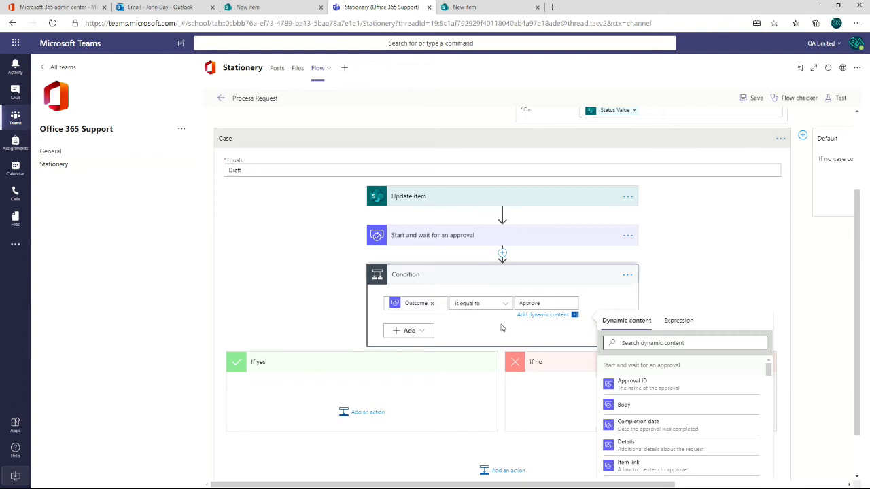
left_click(611, 299)
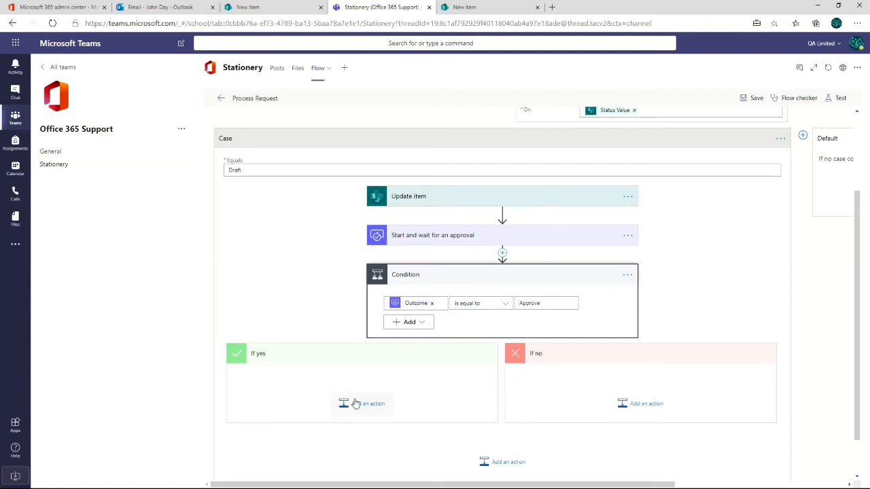
- Copy the Update item action to the flow clipboard and insert the copy in the condition's If yes branch
left_click(398, 408)
scroll(353, 411, "down", 3)
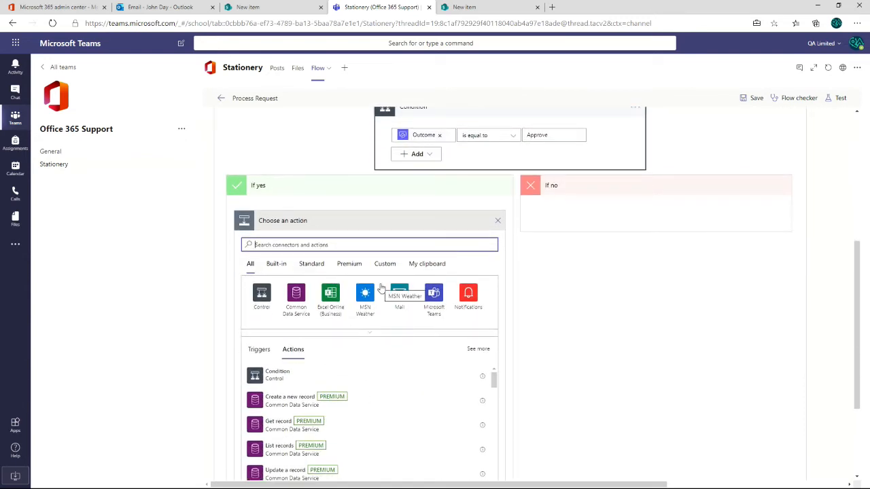
scroll(408, 285, "up", 5)
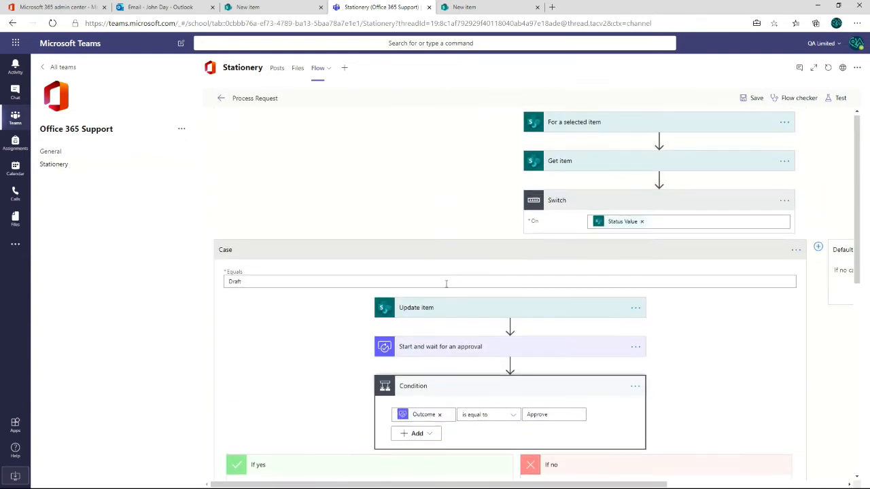
left_click(636, 313)
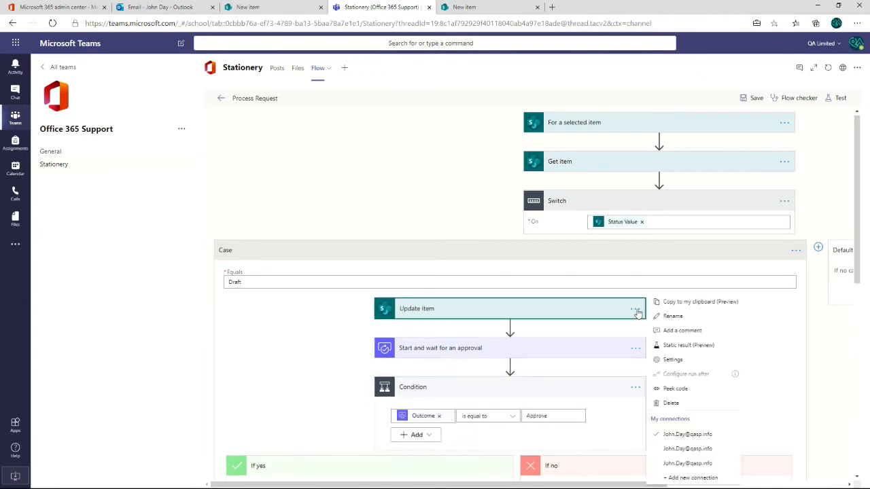
left_click(693, 304)
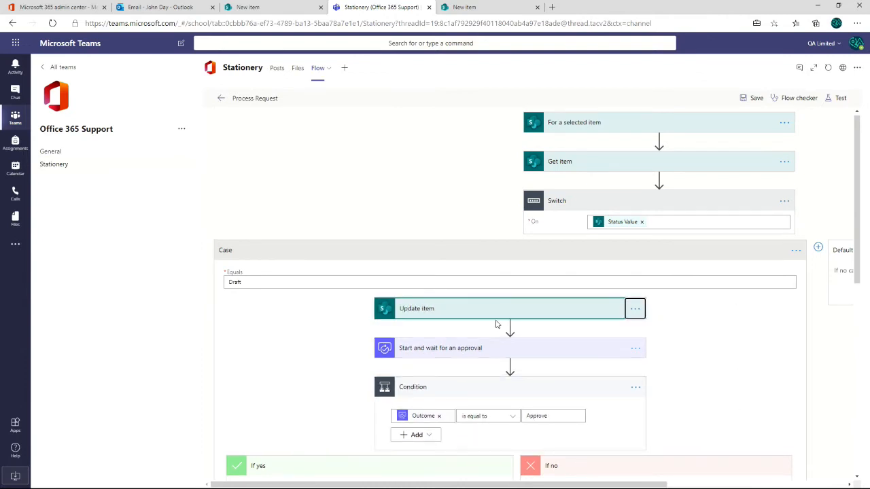
scroll(496, 324, "down", 5)
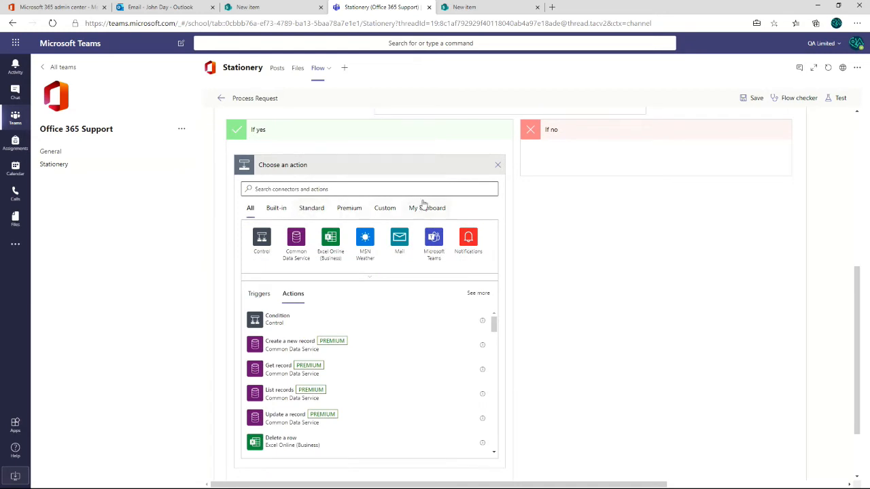
left_click(424, 207)
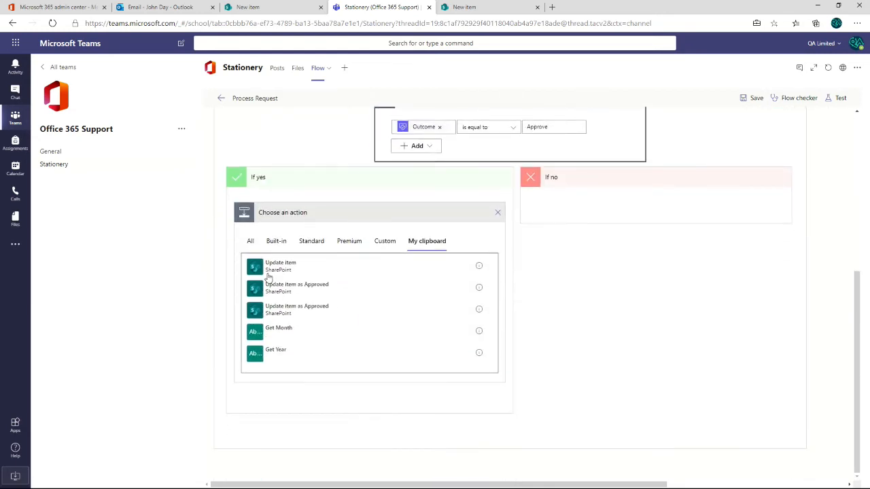
left_click(295, 272)
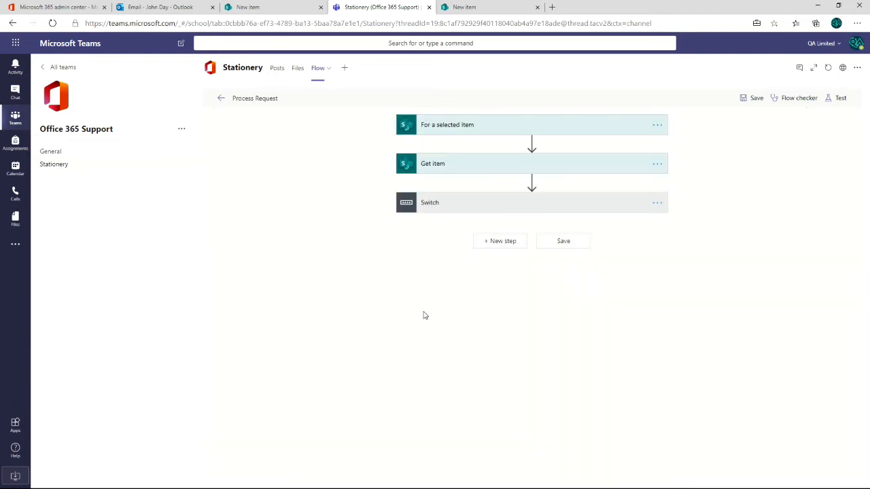
- Expand the Switch, its Draft case and the Condition to show the copied update action in the If yes branch
left_click(468, 206)
left_click(371, 253)
scroll(373, 324, "down", 1)
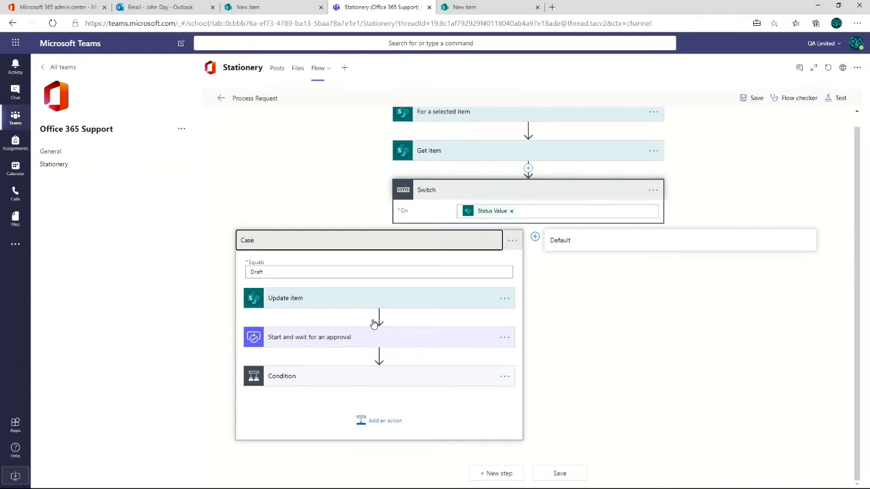
left_click(317, 379)
scroll(371, 346, "down", 3)
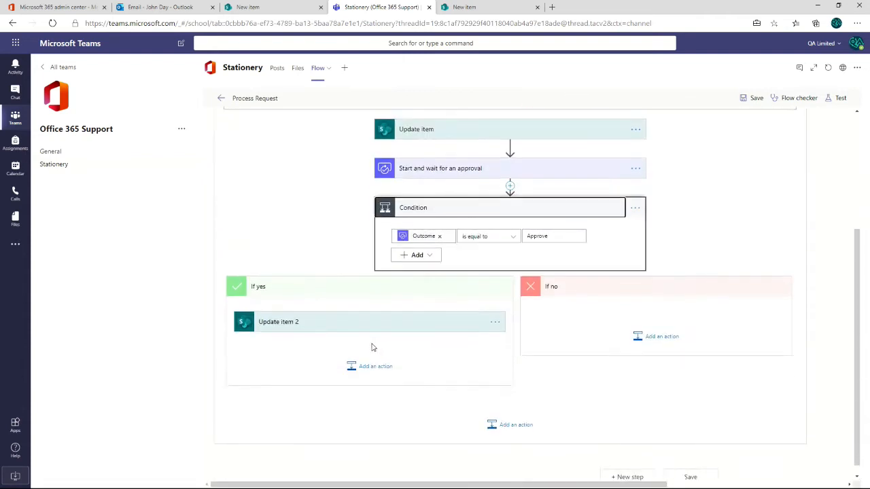
scroll(326, 331, "up", 2)
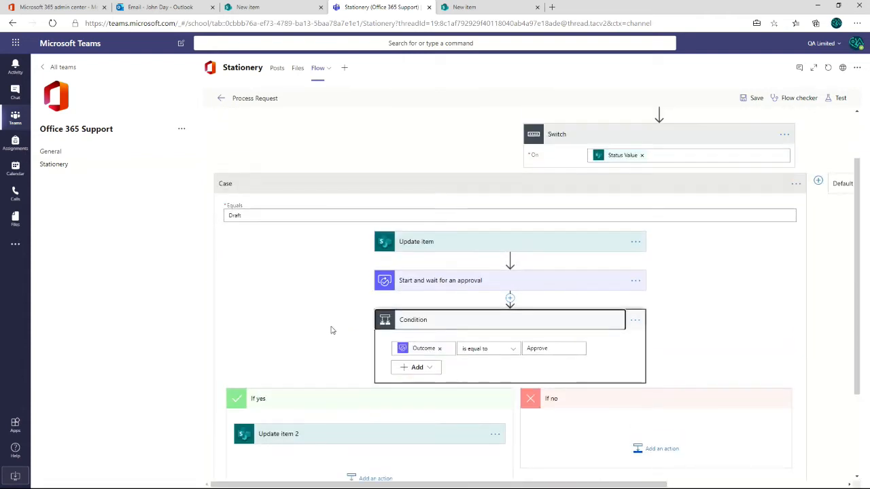
- Rename the Update item action at the start of the Draft case to "Update item to Requested"
scroll(333, 332, "up", 1)
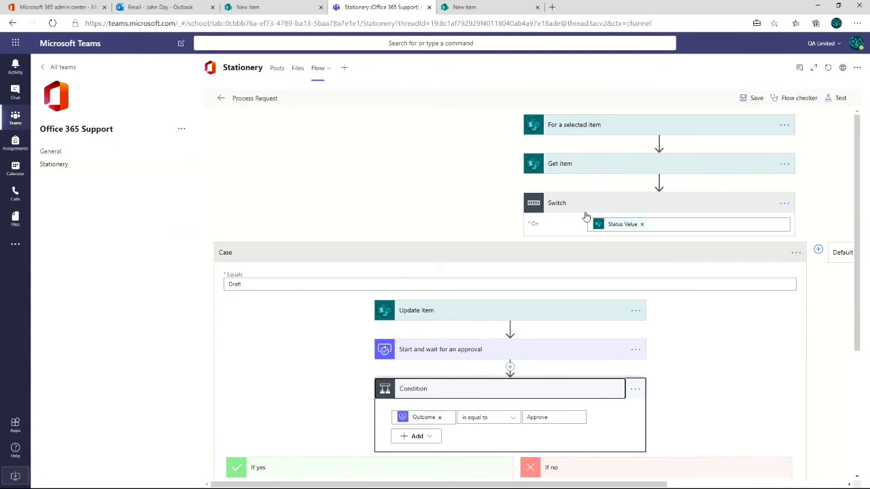
scroll(455, 340, "down", 3)
scroll(526, 297, "up", 2)
left_click(636, 254)
left_click(673, 267)
left_click(440, 256)
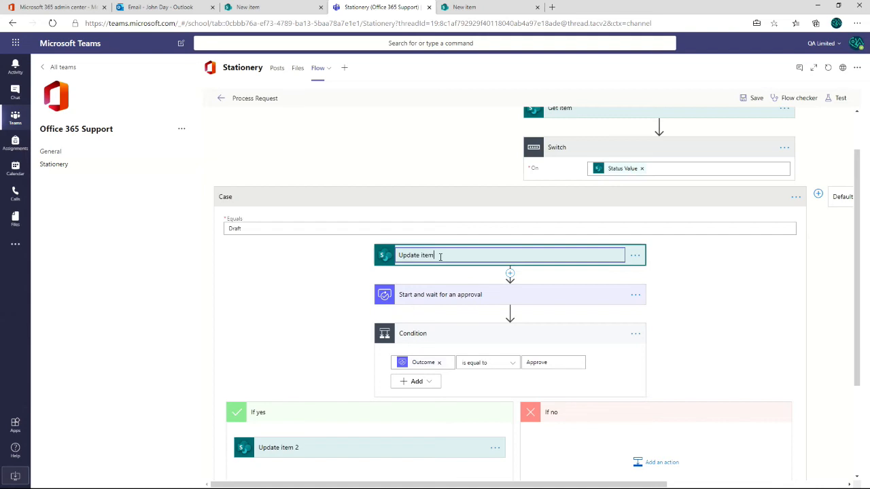
type("to Requested")
key("Return")
- Rename the copied action in the If yes branch to "Update item to Approved" and set its Status Value to Approved
scroll(452, 281, "down", 4)
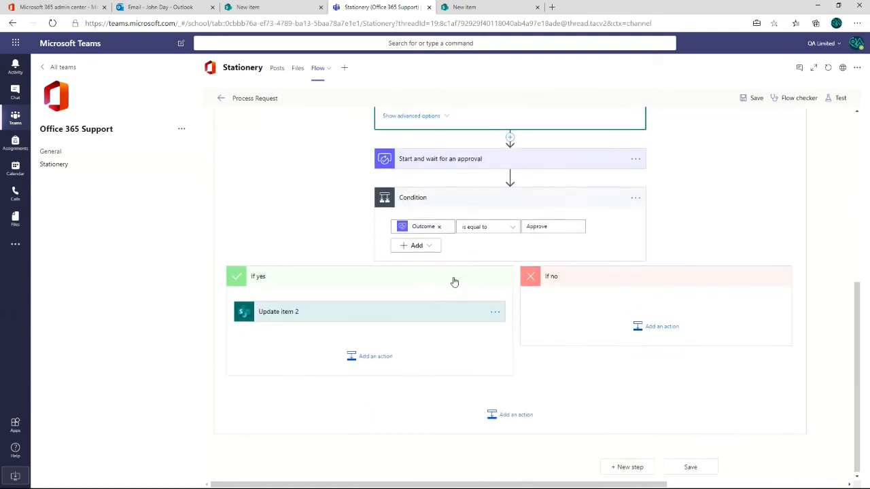
left_click(470, 314)
left_click(495, 311)
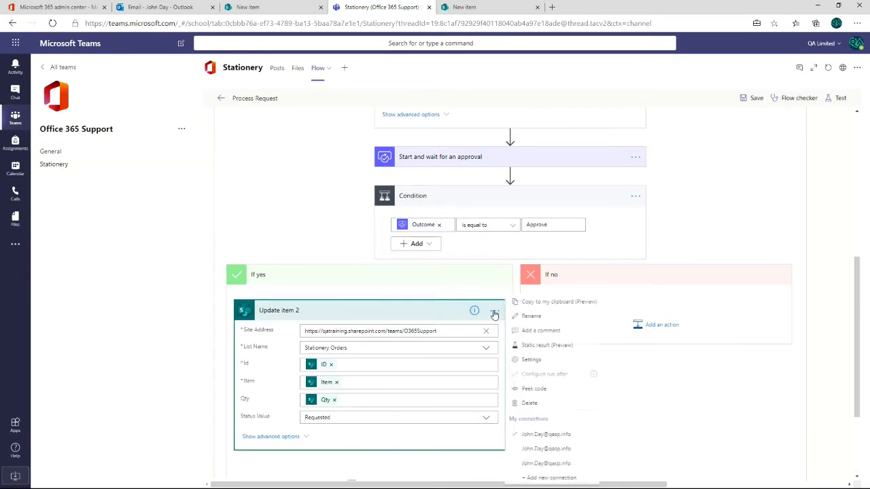
left_click(535, 316)
left_click(295, 310)
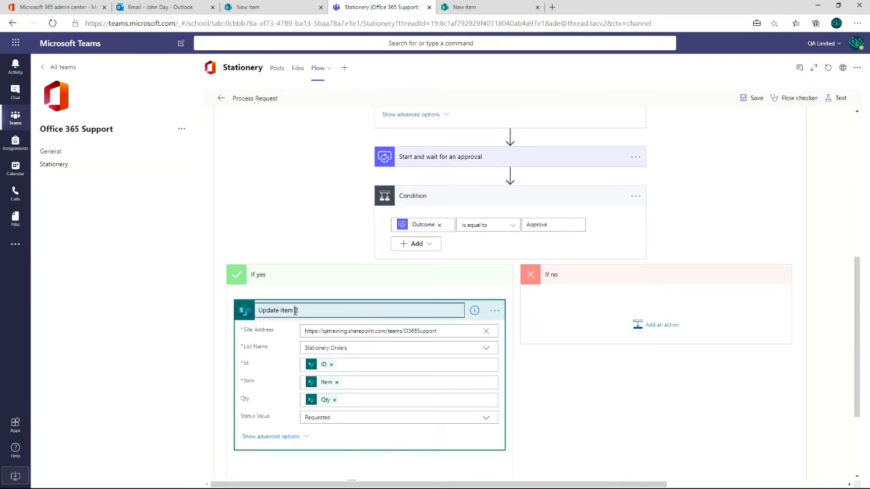
type("to Approved")
left_click(364, 418)
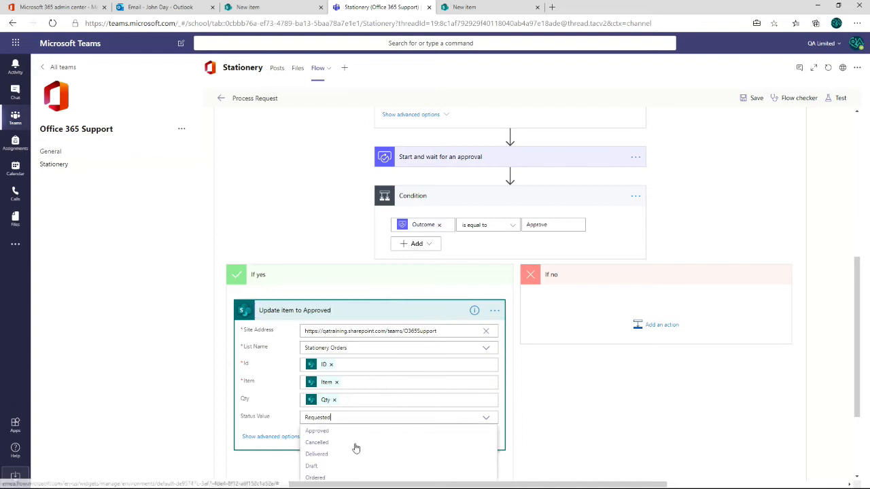
scroll(358, 447, "down", 1)
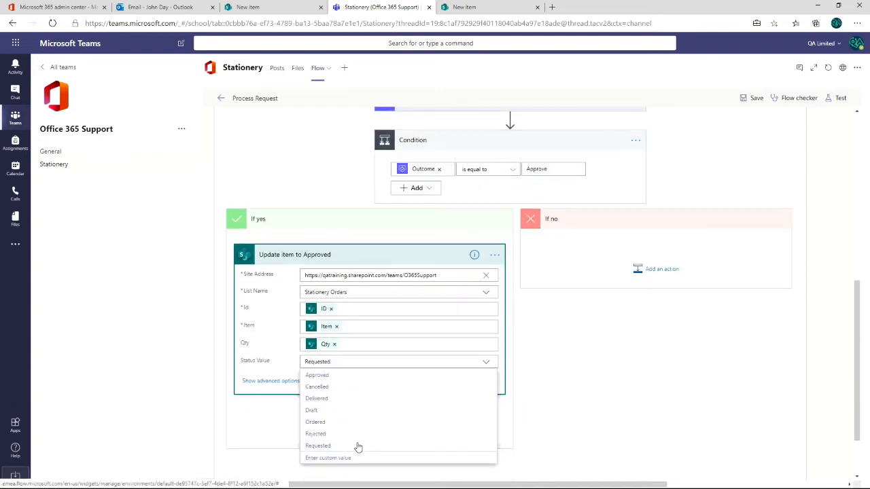
left_click(316, 378)
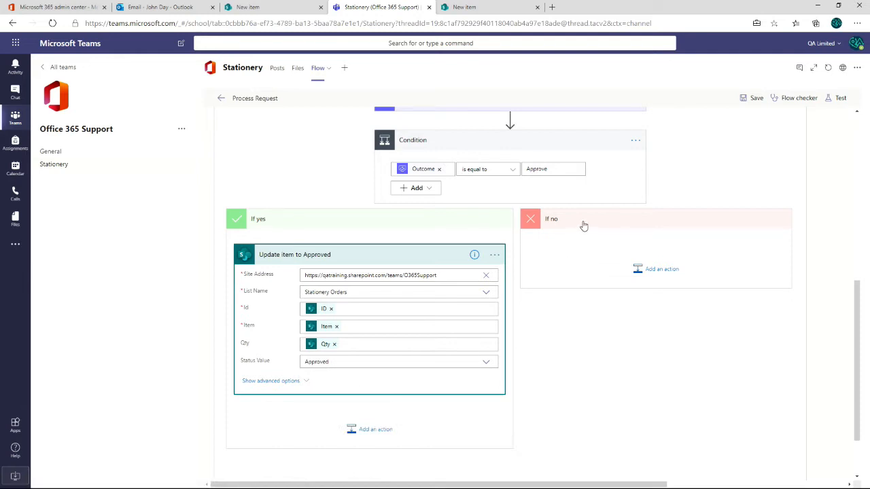
- Copy the Update item to Approved action to the flow clipboard and insert the copy in the If no branch
left_click(494, 254)
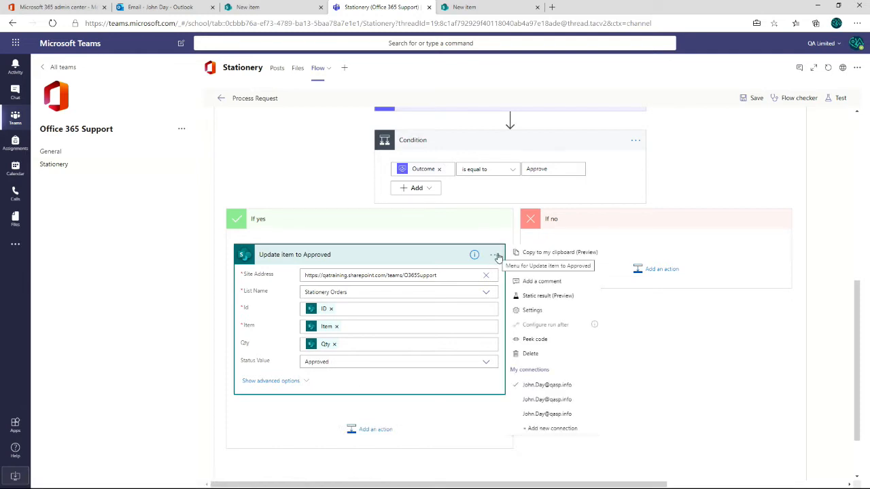
left_click(559, 254)
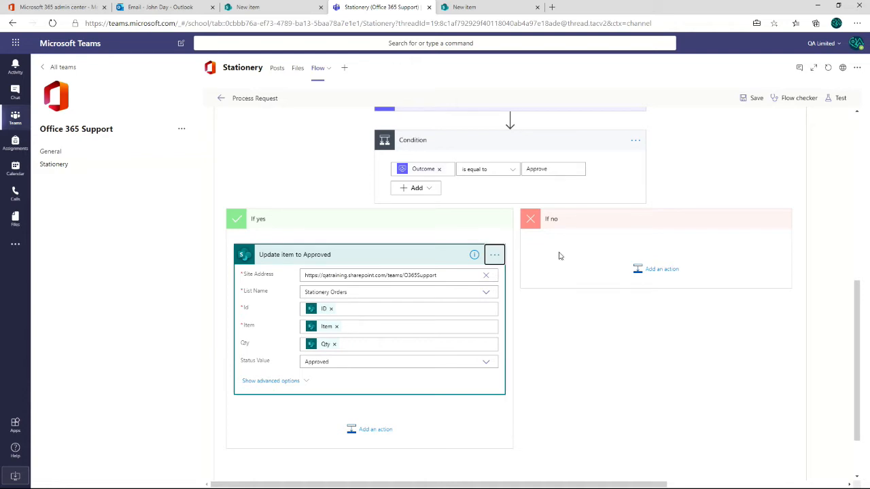
left_click(654, 270)
left_click(732, 299)
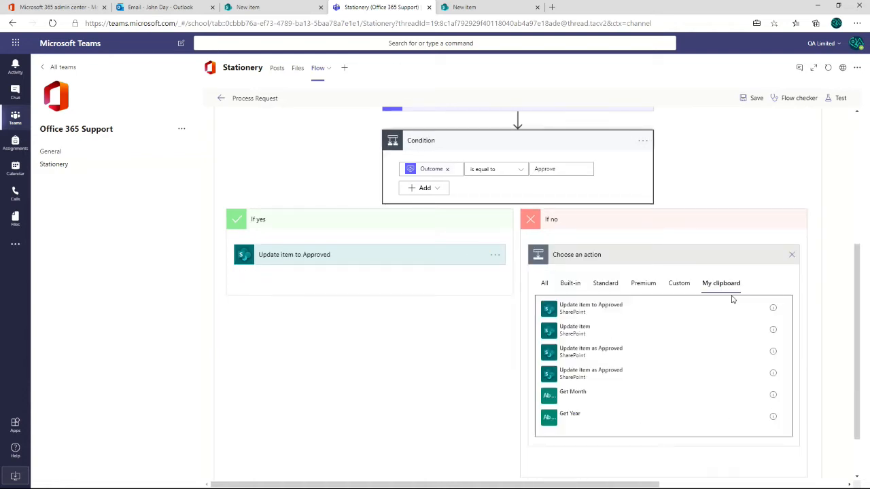
left_click(575, 308)
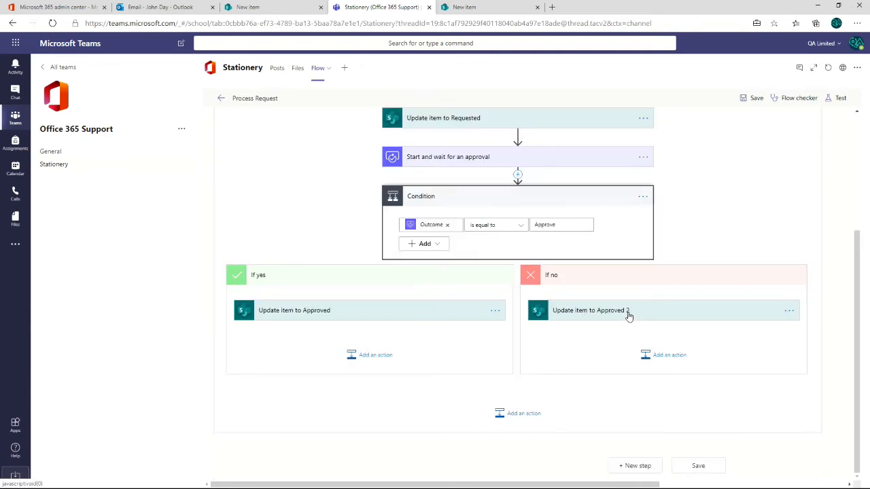
- Rename the copied action in the If no branch to "Update item to Rejected"
left_click(630, 310)
left_click(788, 275)
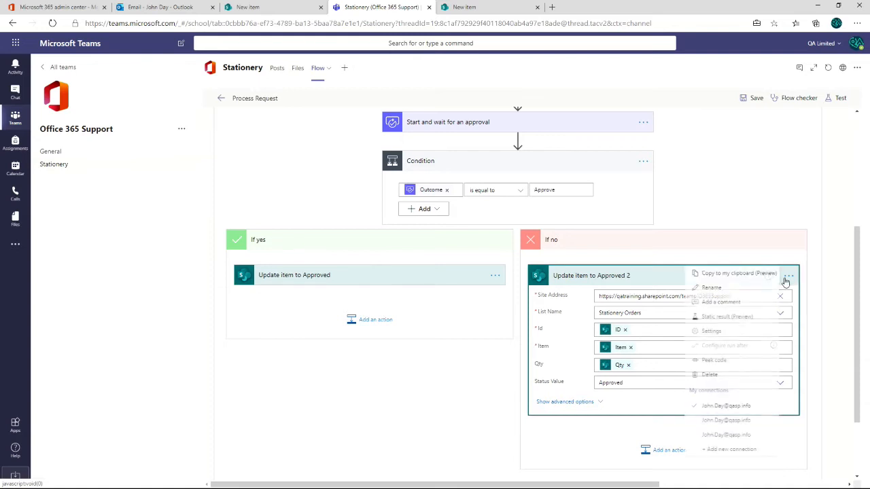
left_click(707, 291)
left_click(626, 278)
left_click_drag(597, 276, 692, 274)
type("Rejected")
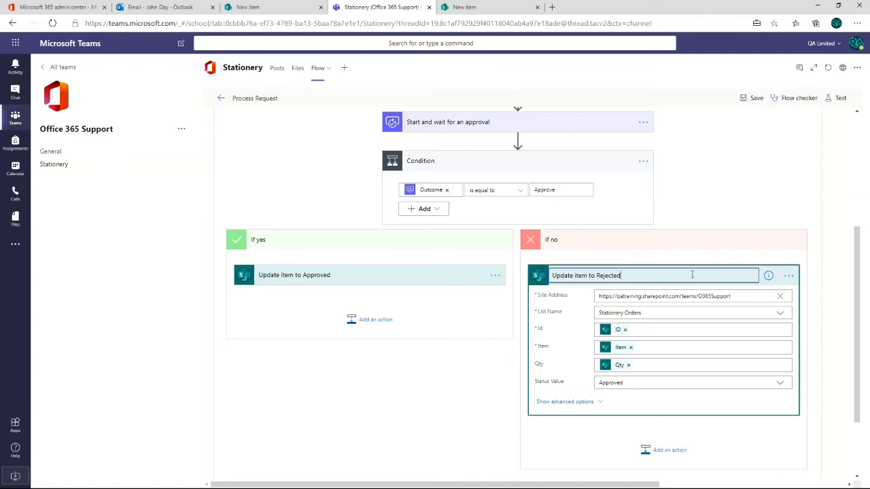
- Set the If no update action's Status Value to Rejected and save the Process Request flow
left_click(670, 383)
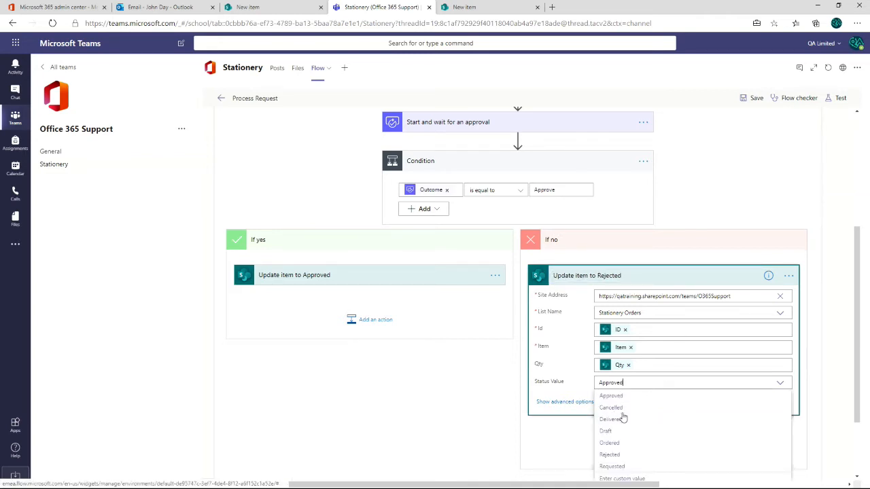
left_click(609, 455)
scroll(865, 182, "up", 3)
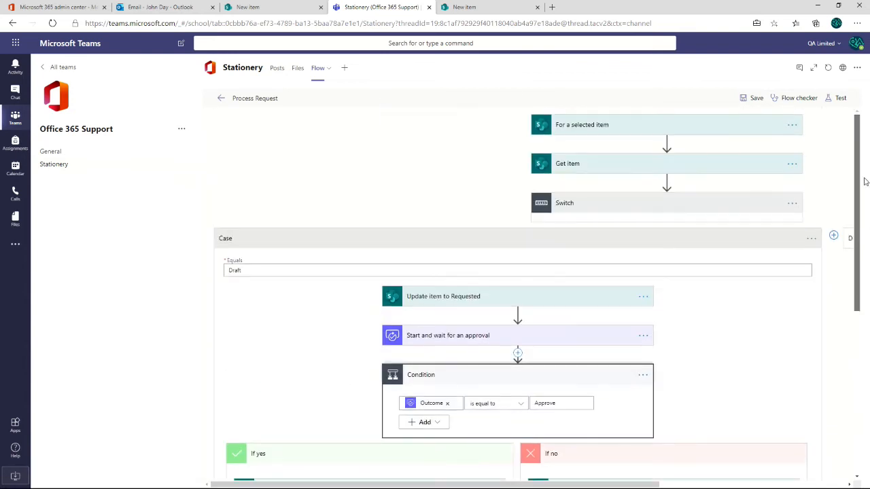
left_click(753, 98)
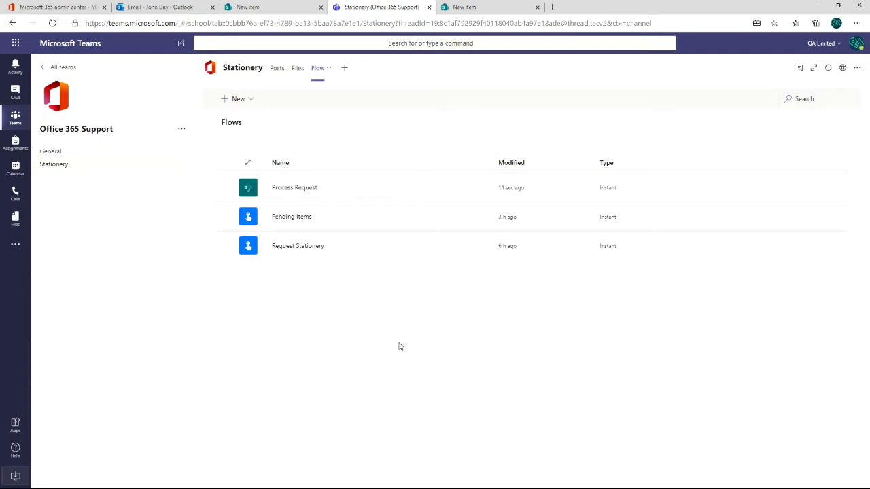
- Switch to the SharePoint Stationery Orders list and add a single line of text column named "Process"
left_click(491, 8)
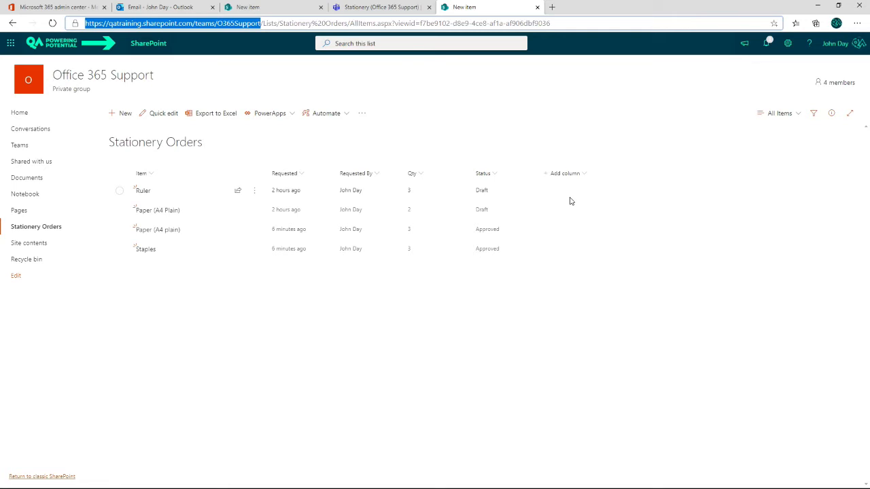
left_click(583, 175)
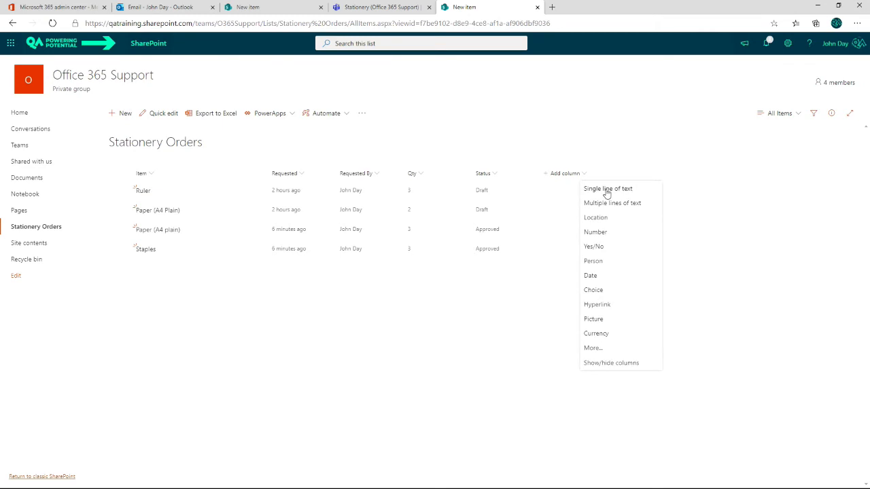
left_click(607, 191)
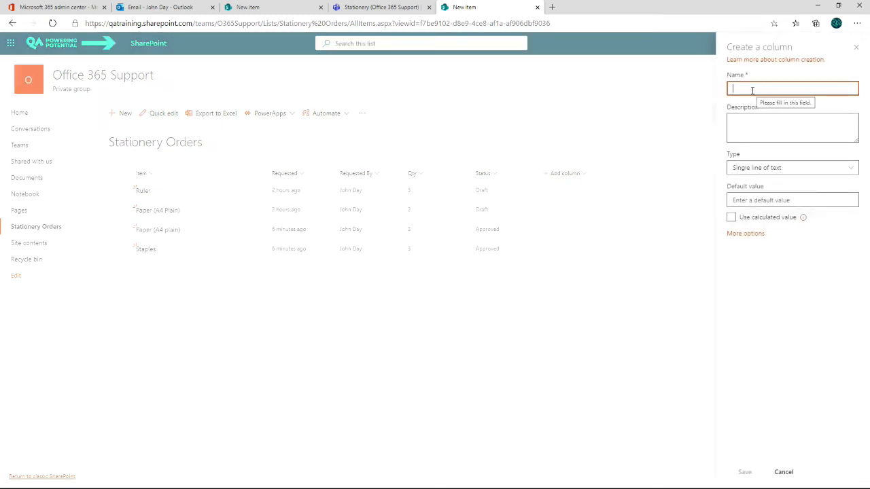
type("Process")
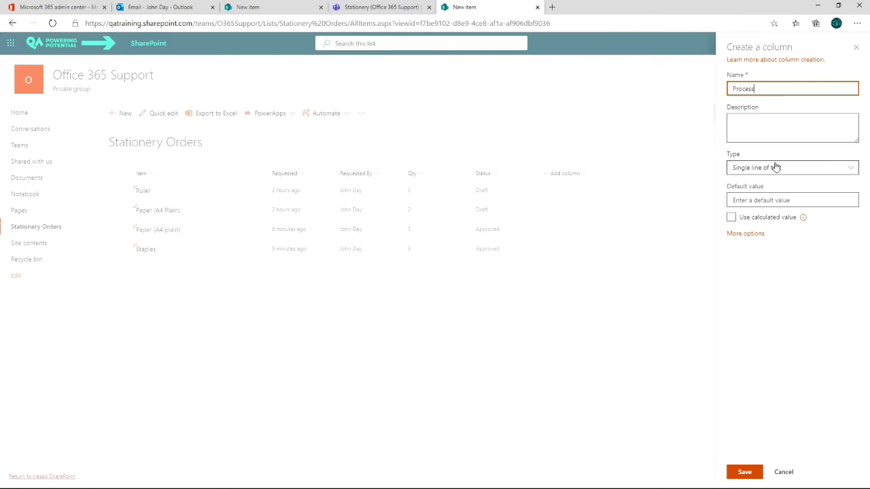
left_click(746, 473)
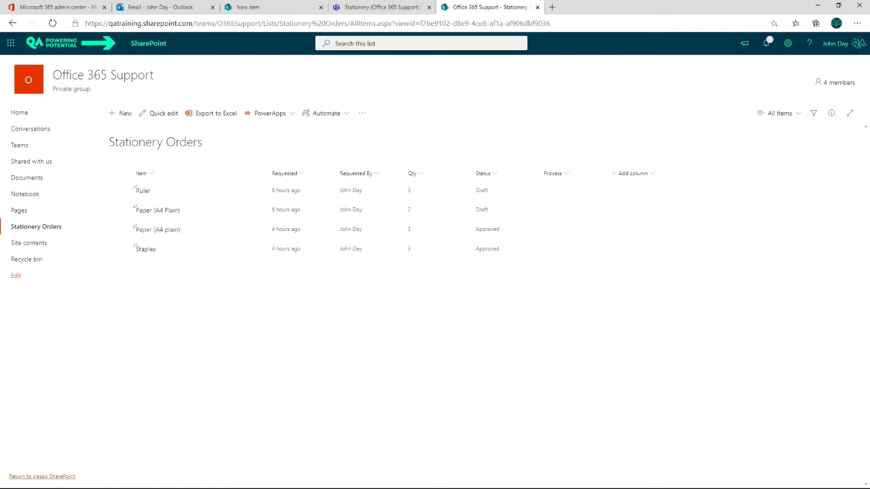
- Switch back to Teams, open the Process Request flow's details and inspect the page's web address
left_click(381, 7)
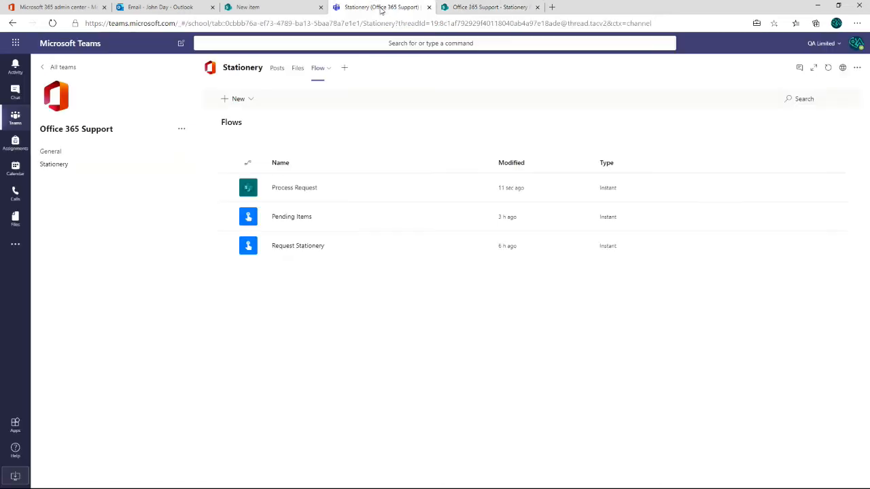
left_click(295, 188)
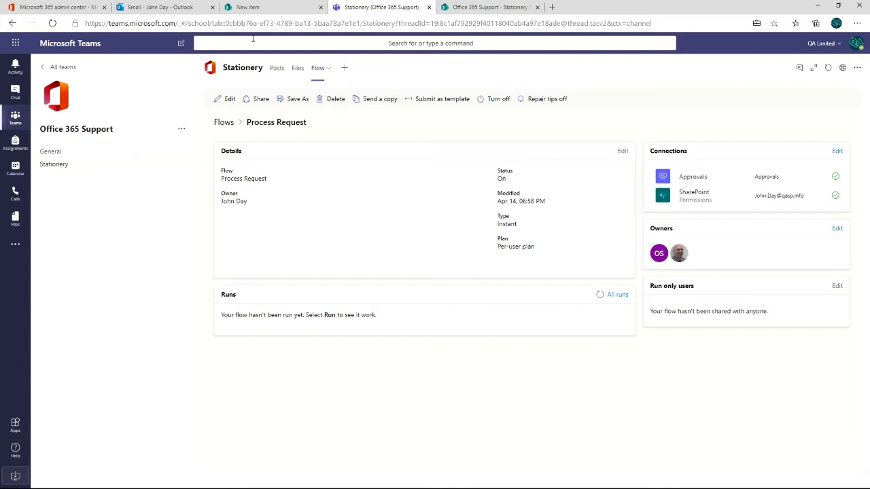
left_click(266, 23)
left_click(269, 21)
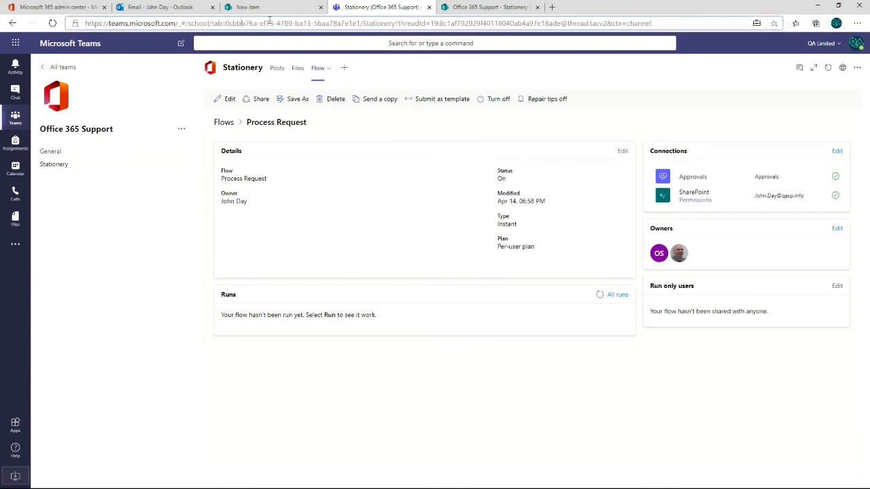
left_click_drag(451, 23, 460, 24)
left_click(490, 72)
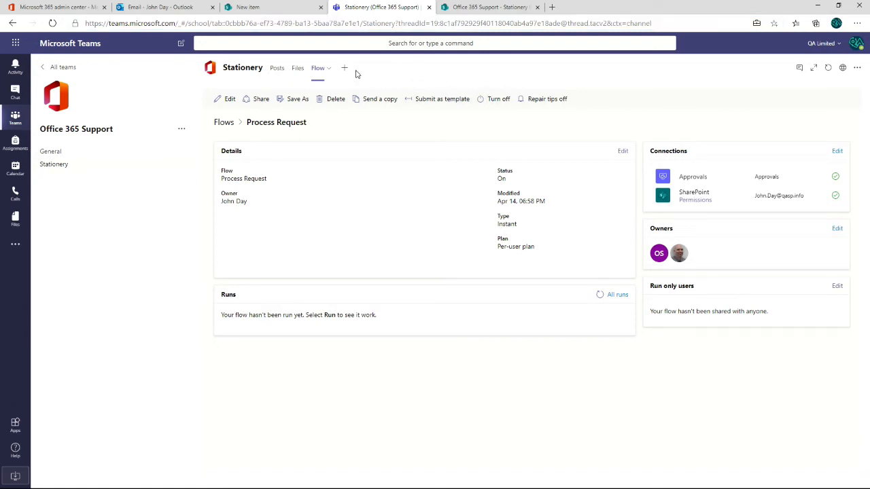
- Open the Office 365 home page in a new browser tab and launch Power Automate from it
left_click(15, 43)
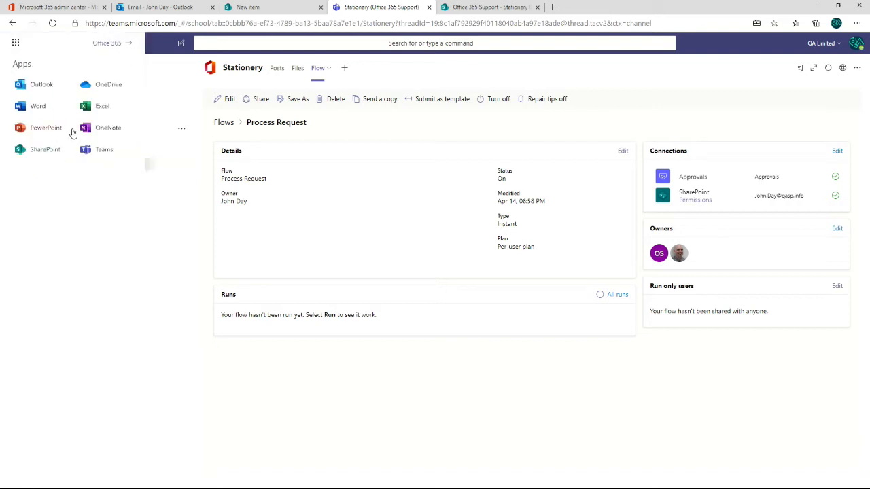
right_click(104, 45)
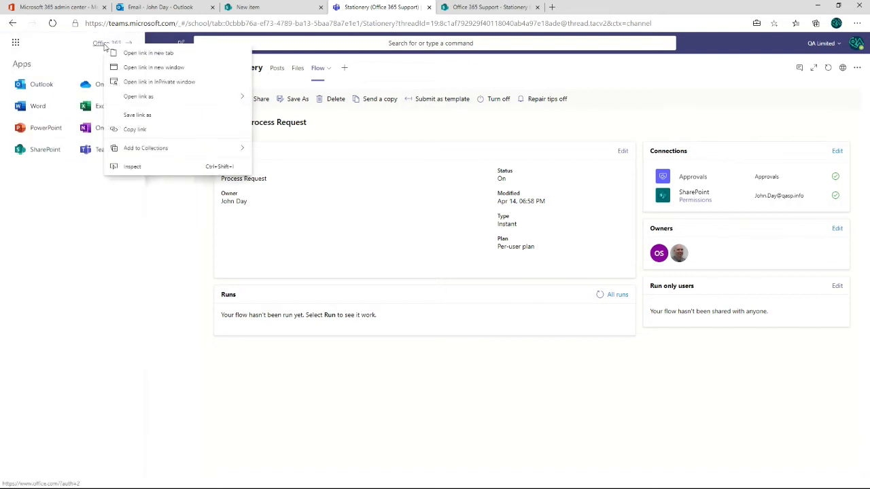
left_click(157, 55)
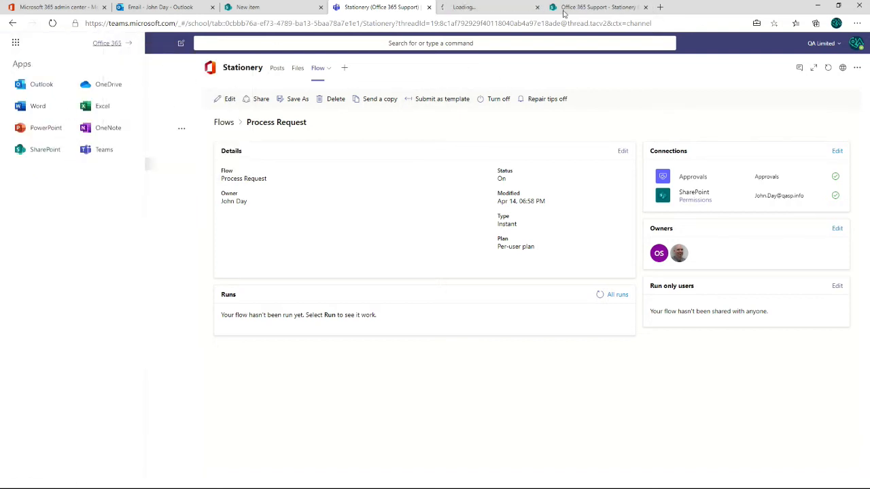
left_click(475, 10)
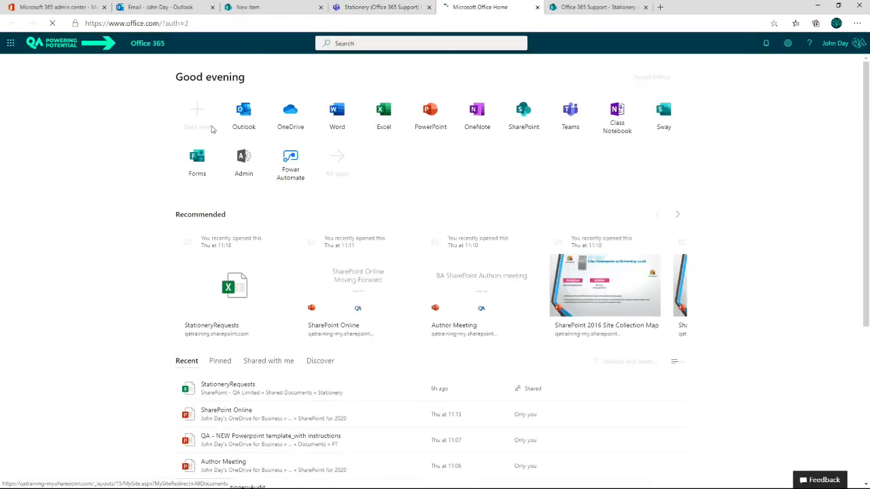
left_click(295, 163)
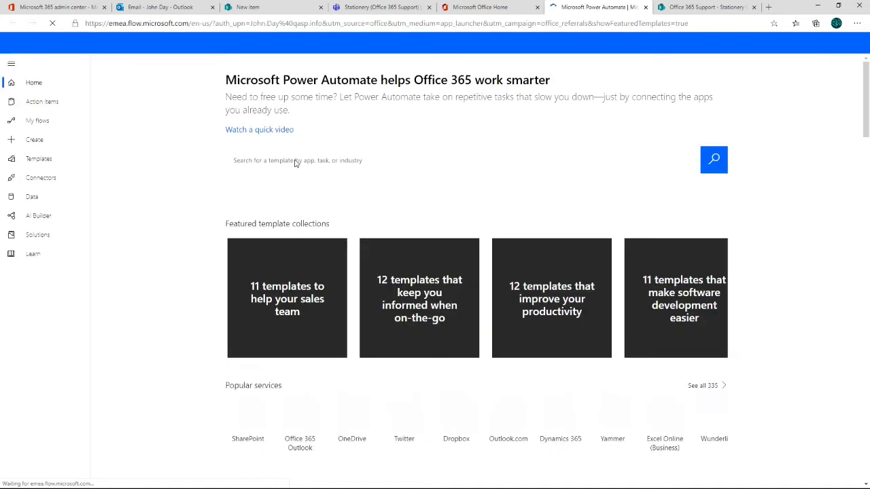
- View the Process Request flow's details from the team flows in Power Automate, and return to the flows list
left_click(43, 123)
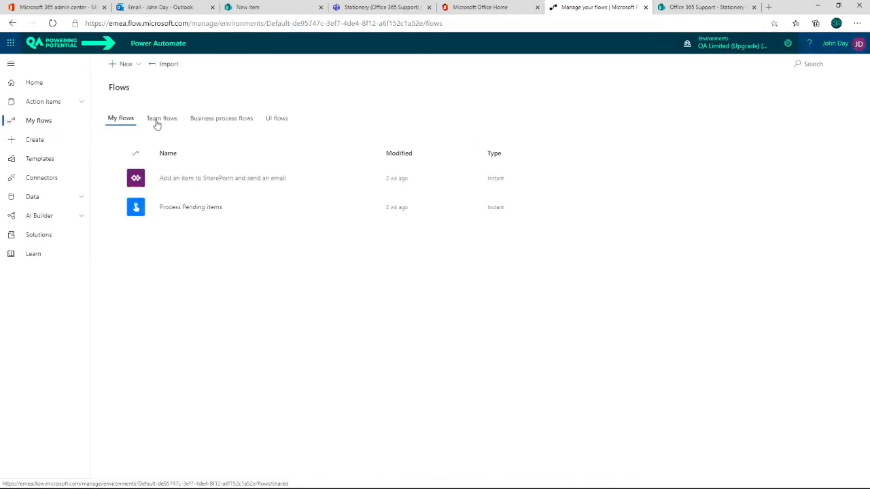
left_click(164, 122)
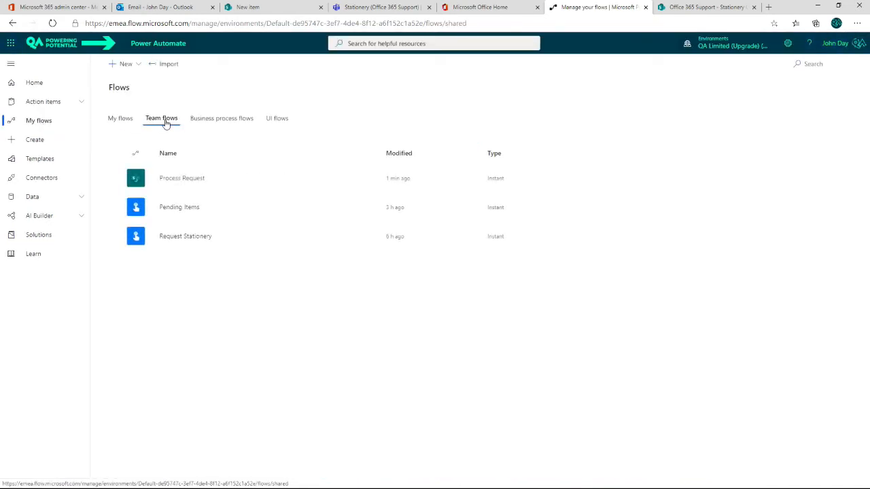
left_click(186, 181)
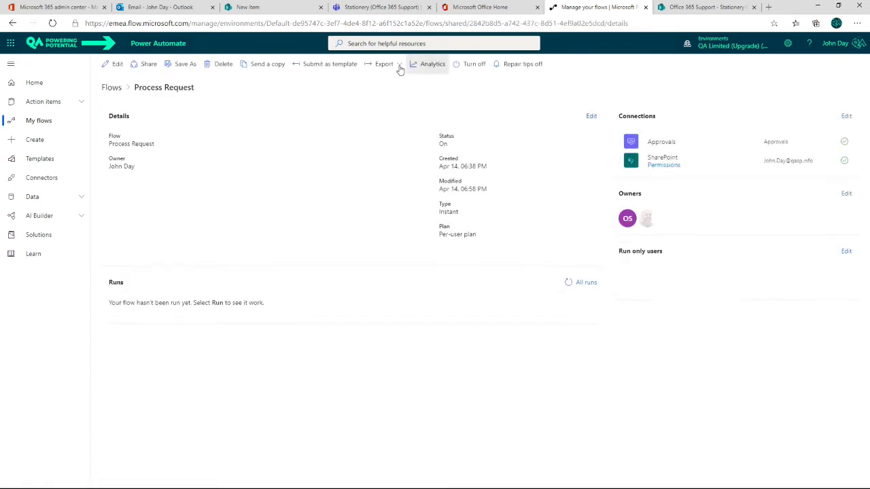
left_click(113, 87)
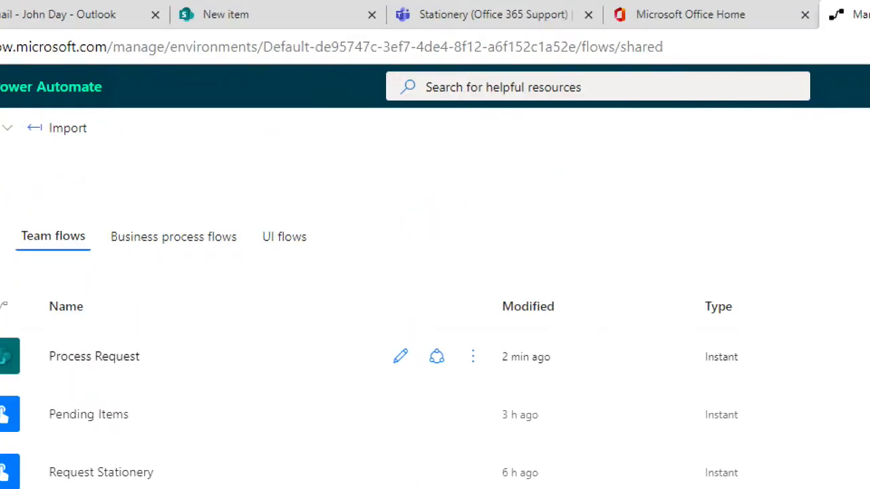
- Open the Process Request flow's details from the team flows and select the flow ID in its web address
mouse_move(201, 30)
left_mouse_down()
mouse_move(340, 52)
mouse_move(642, 66)
left_mouse_up()
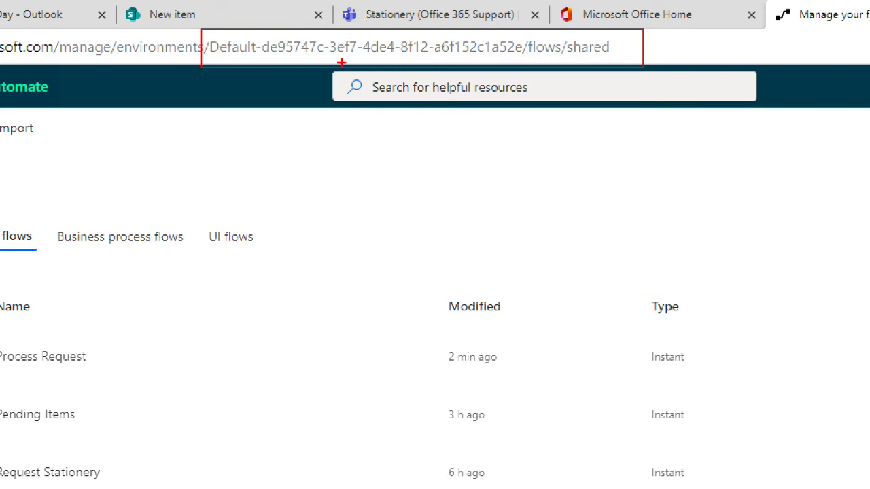
key("Escape")
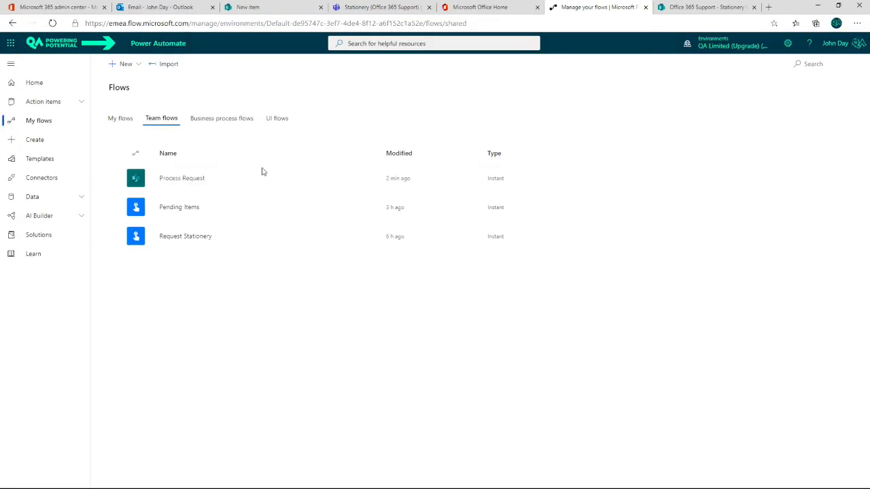
left_click(181, 179)
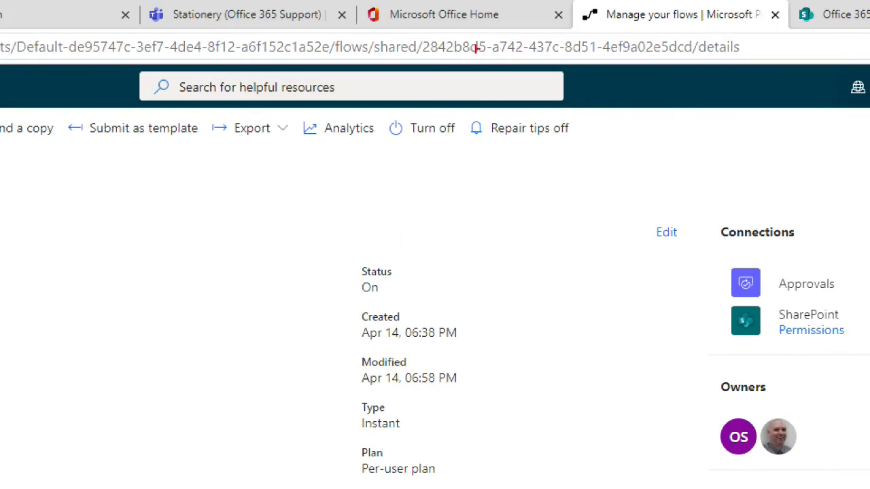
mouse_move(421, 30)
left_mouse_down()
mouse_move(487, 61)
mouse_move(693, 58)
left_mouse_up()
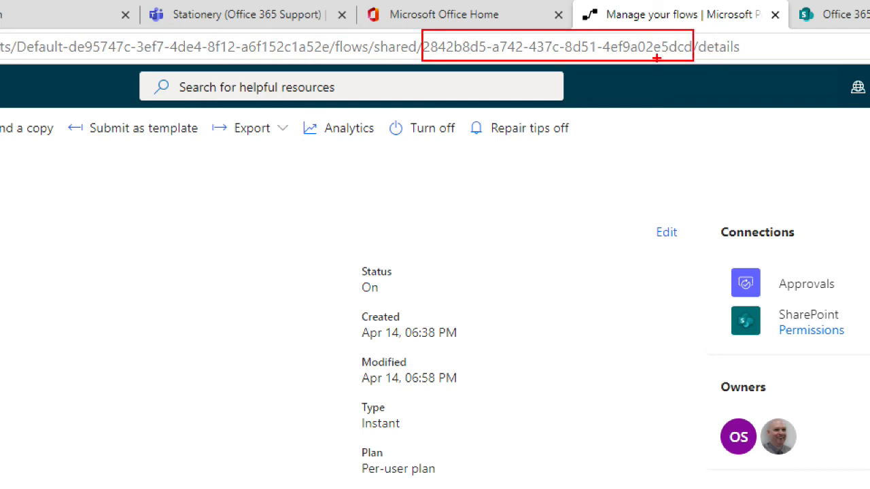
key("Escape")
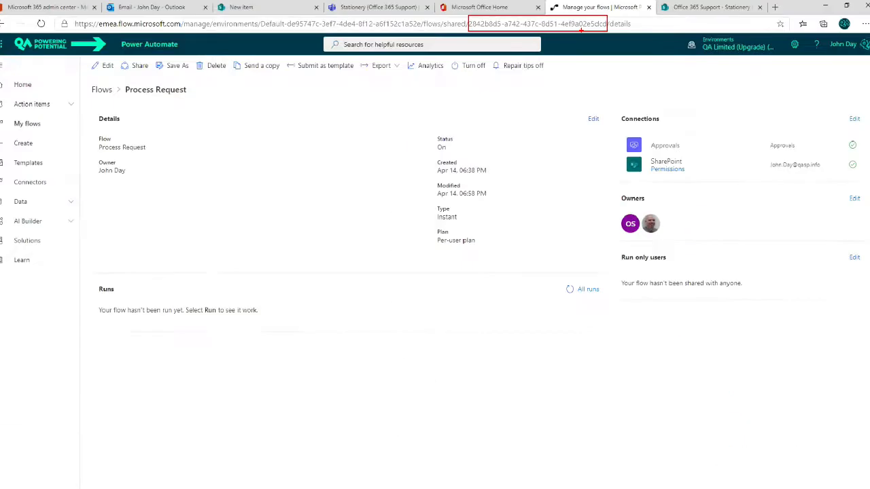
left_click(479, 27)
left_click(474, 23)
left_click_drag(470, 23, 605, 24)
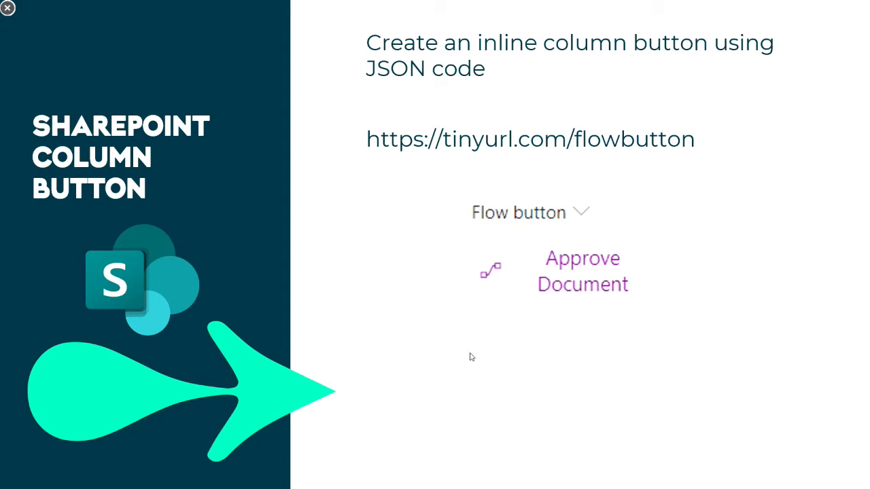
key("alt+Tab")
left_click(768, 6)
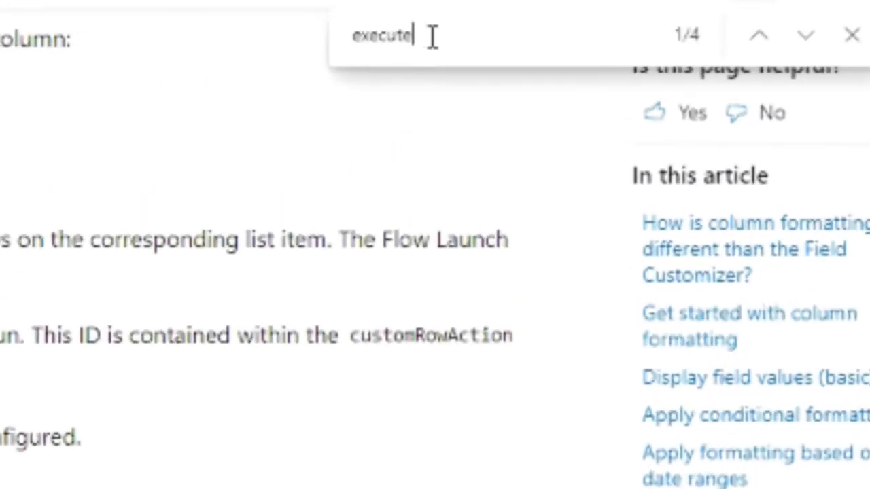
type("Flow")
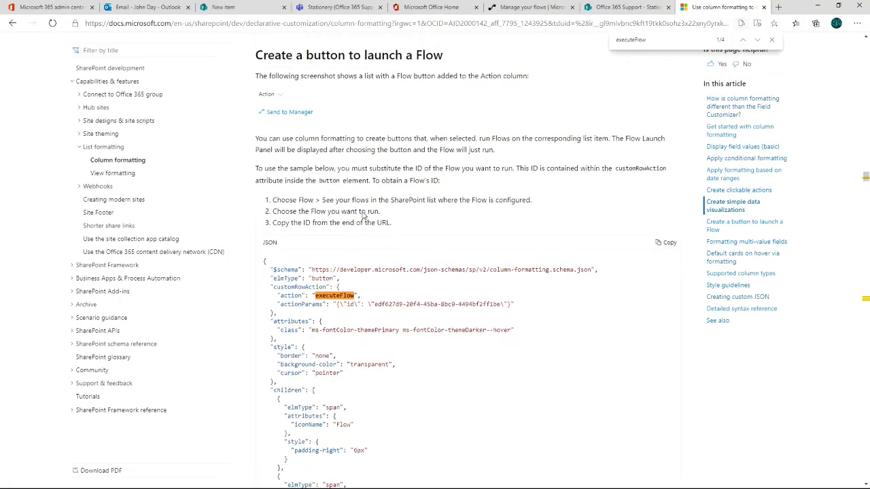
scroll(363, 216, "up", 2)
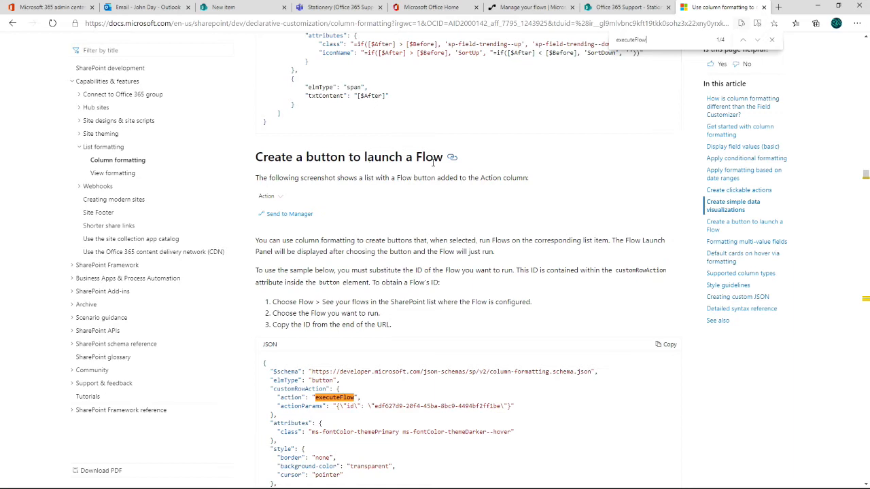
scroll(428, 217, "down", 2)
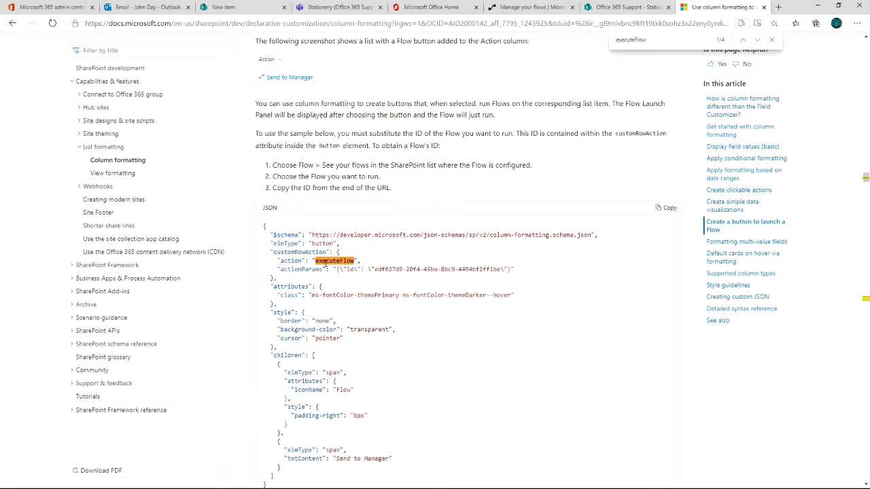
scroll(358, 251, "up", 1)
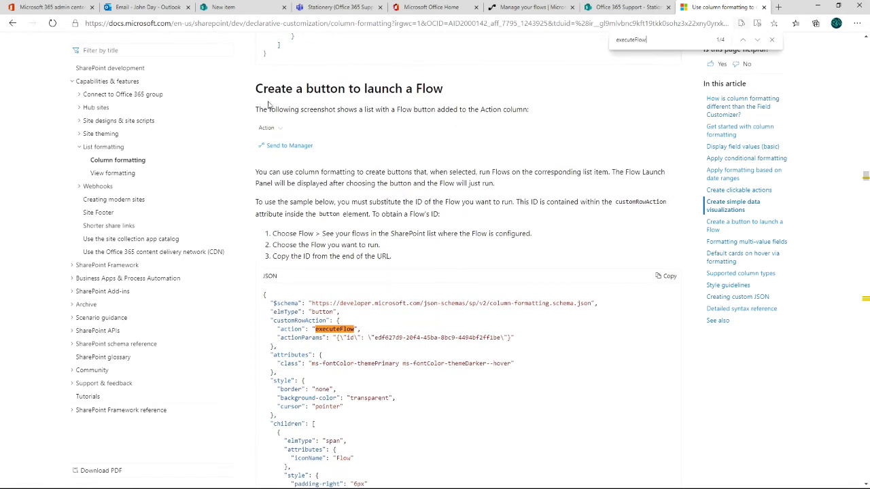
scroll(361, 95, "down", 3)
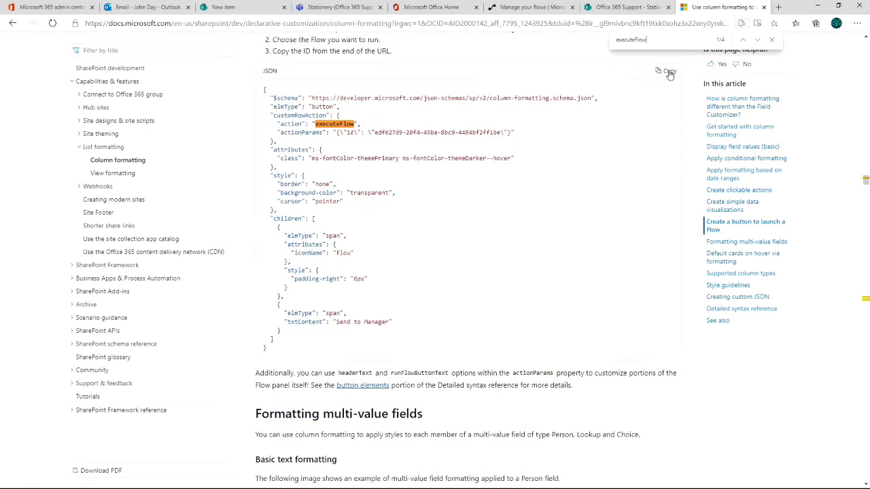
- Close the page search and copy the sample JSON for the button that launches a Flow
left_click(667, 72)
left_click(772, 40)
left_click(666, 73)
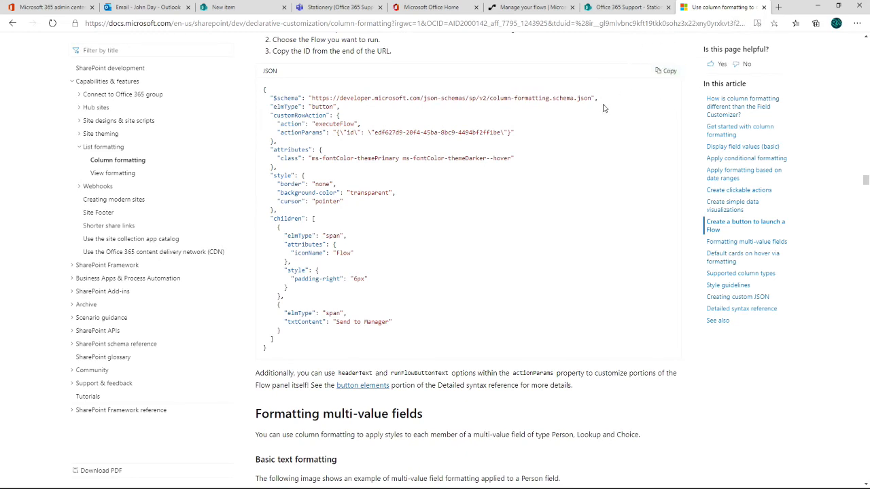
- Return to the Stationery Orders list, open the formatting of the Process column and paste the copied JSON into it
left_click(612, 9)
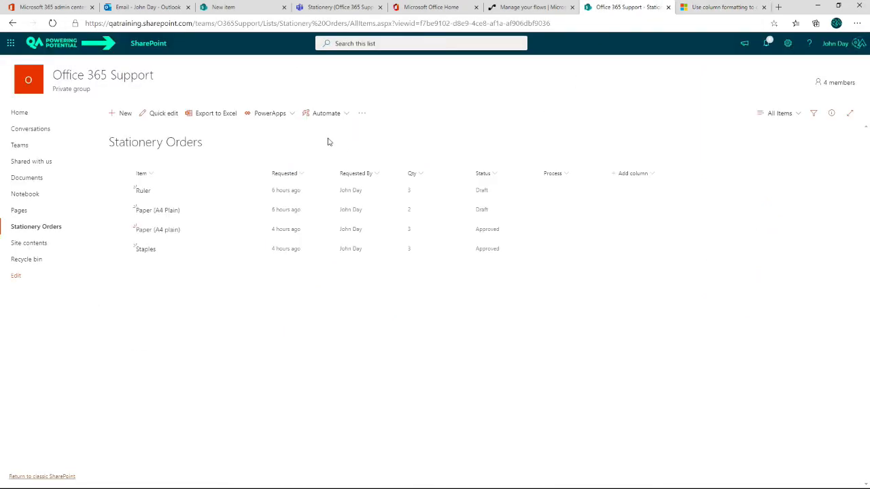
left_click(569, 176)
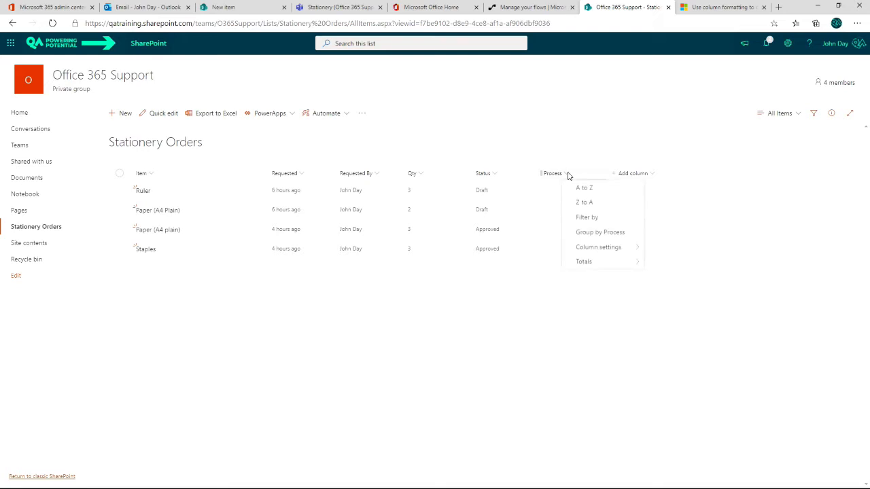
mouse_move(586, 249)
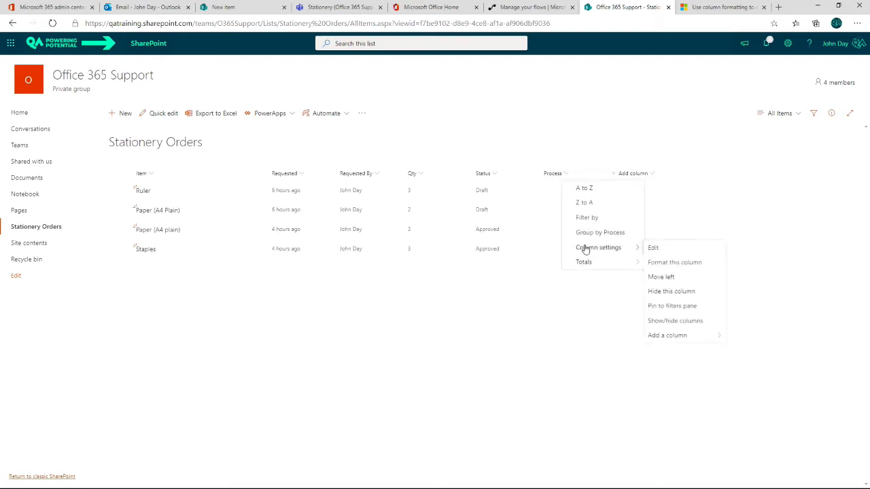
left_click(677, 264)
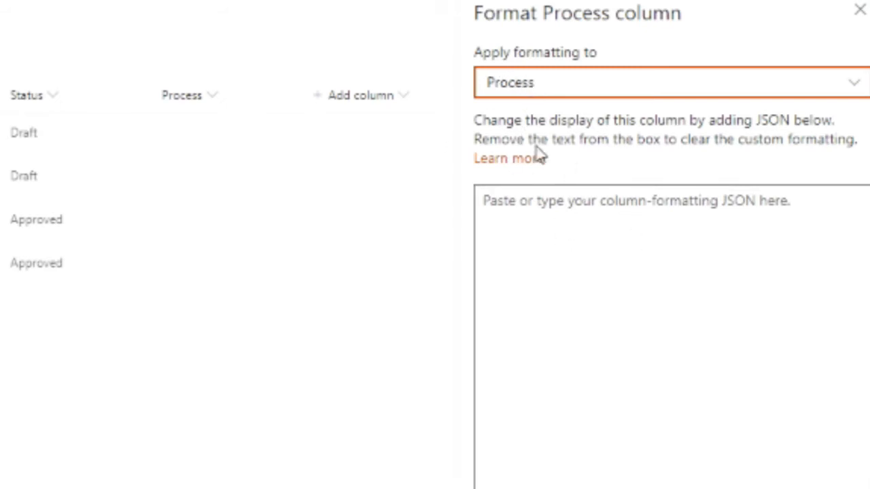
left_click(508, 210)
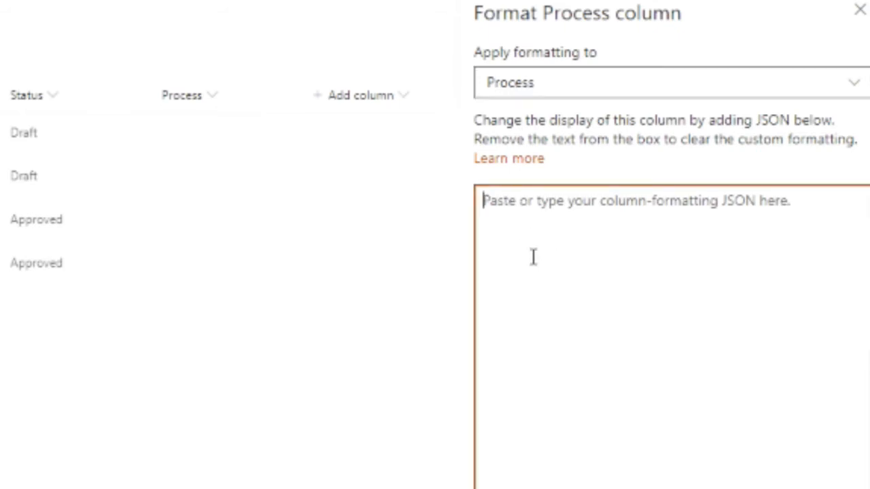
key("ctrl+v")
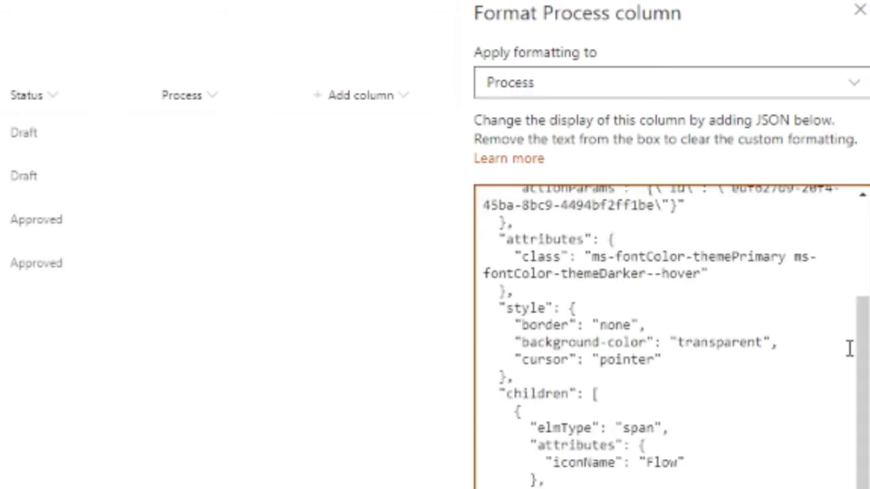
scroll(849, 349, "up", 1)
scroll(849, 350, "up", 2)
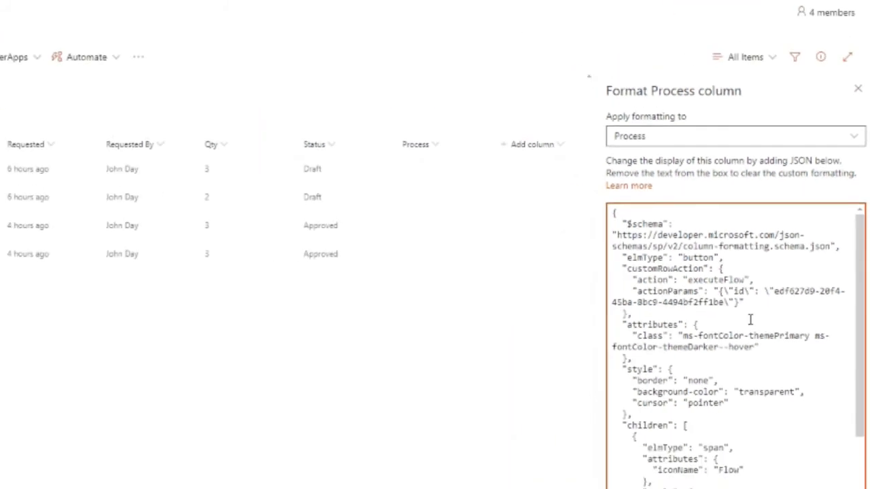
- Copy the Process Request flow's ID from its Power Automate web address and replace the sample ID in the Process column's actionParams with it
left_click(531, 12)
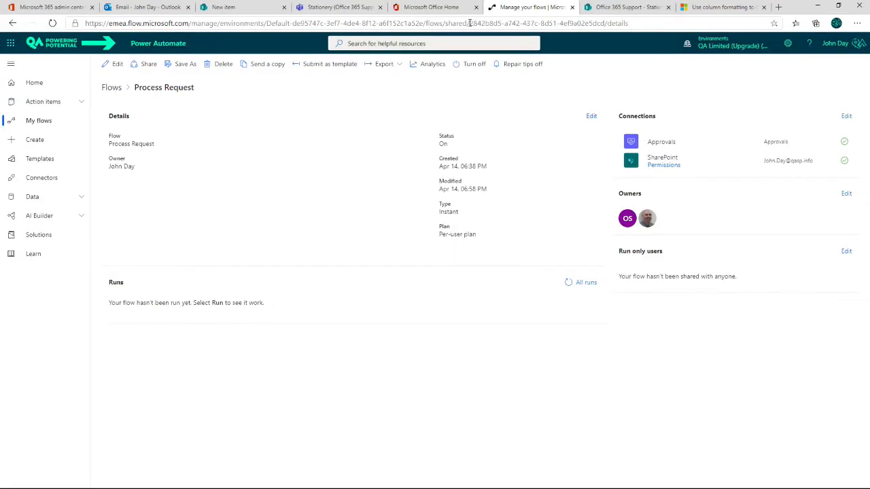
left_click_drag(470, 23, 604, 24)
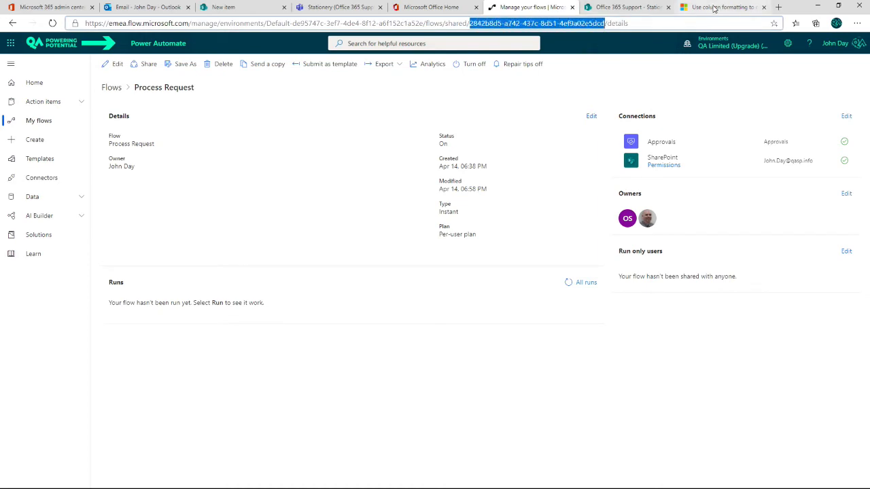
left_click(624, 7)
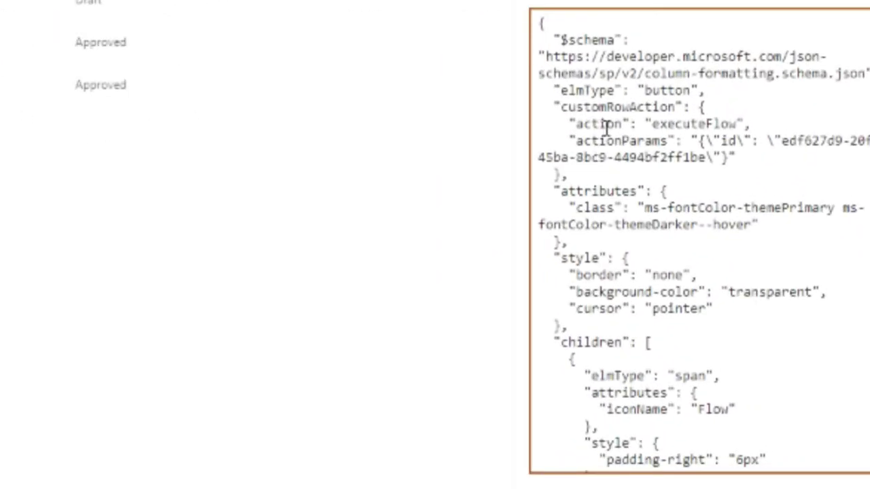
double_click(683, 125)
left_click(755, 127)
double_click(755, 141)
left_click(770, 161)
left_click_drag(782, 141, 705, 158)
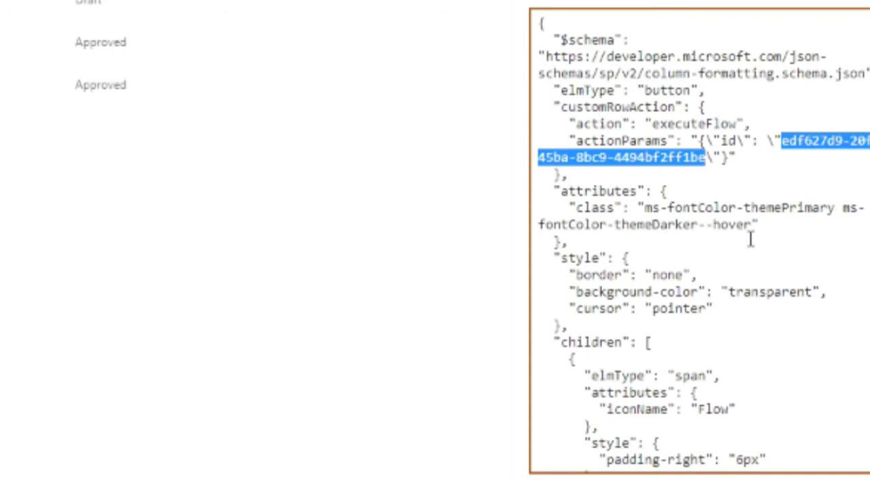
key("Delete")
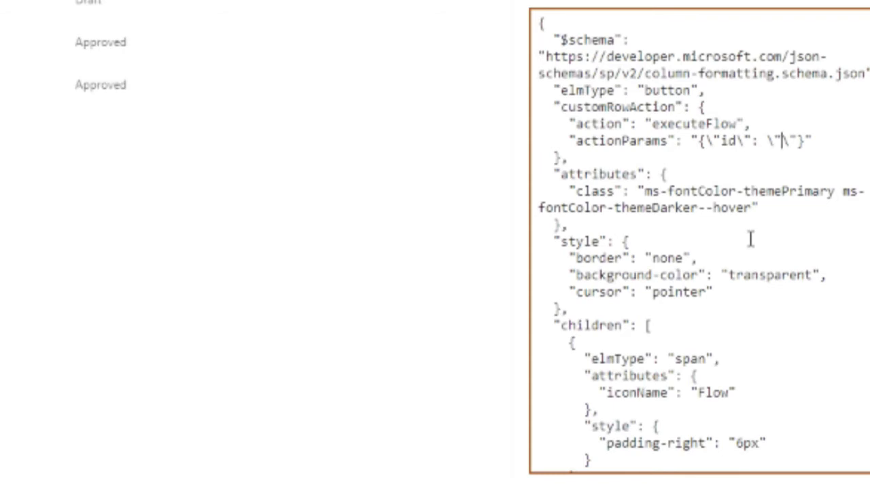
key("ctrl+v")
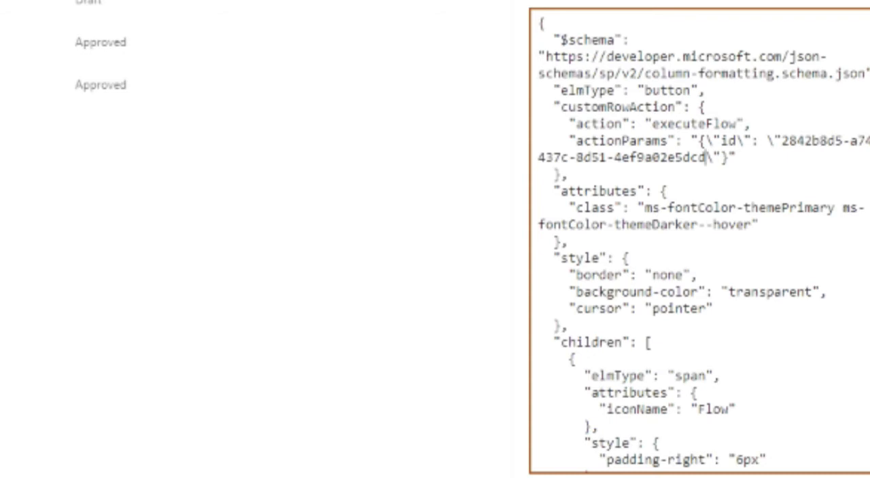
- Change the button's txtContent in the JSON to "Process request" and preview the formatting in the Process column
scroll(761, 165, "down", 4)
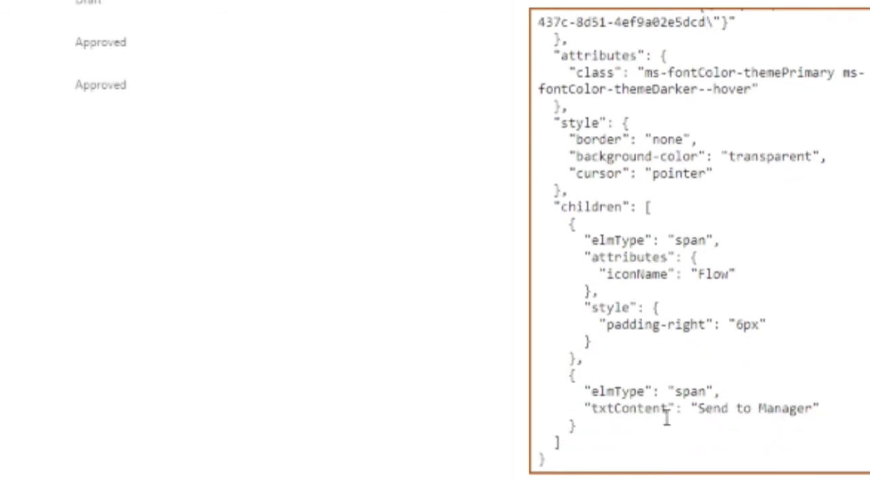
left_click(705, 408)
left_click(700, 408)
left_click_drag(700, 408, 812, 407)
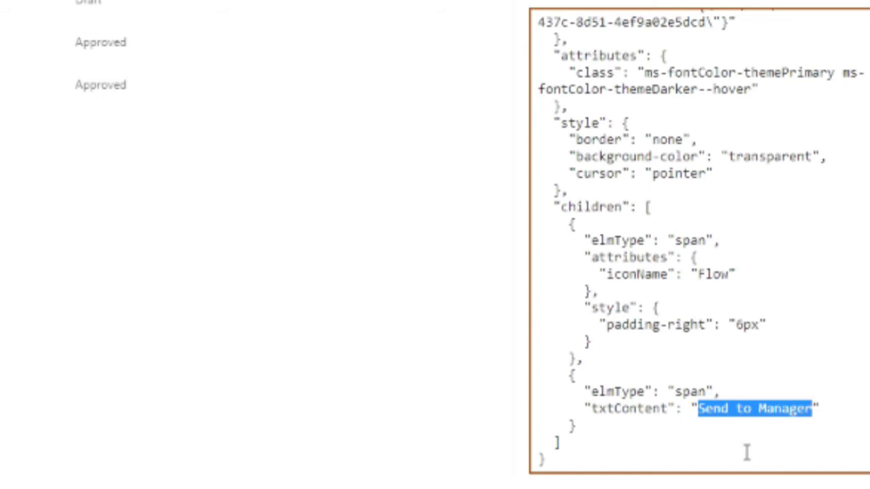
type("Process ")
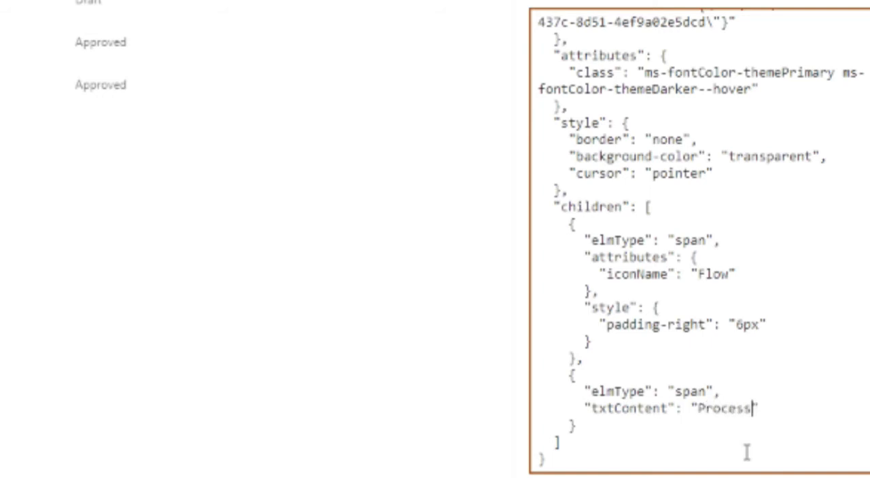
type("request")
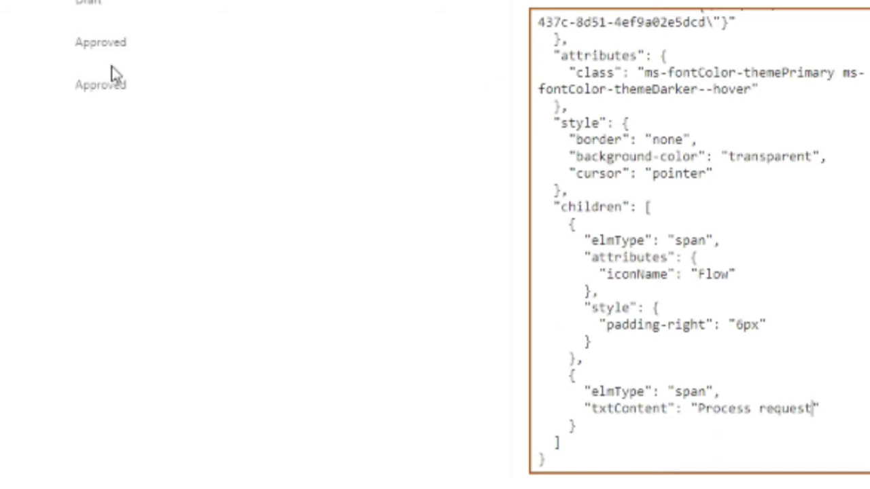
left_click(564, 487)
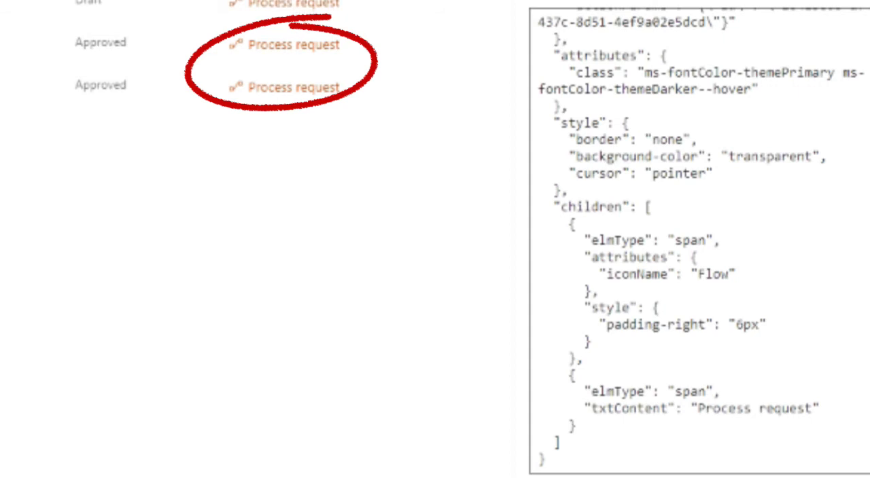
- Check the button text and flow ID in the JSON, and close the Process column's formatting with the button applied
left_click_drag(712, 409, 790, 409)
scroll(754, 289, "up", 5)
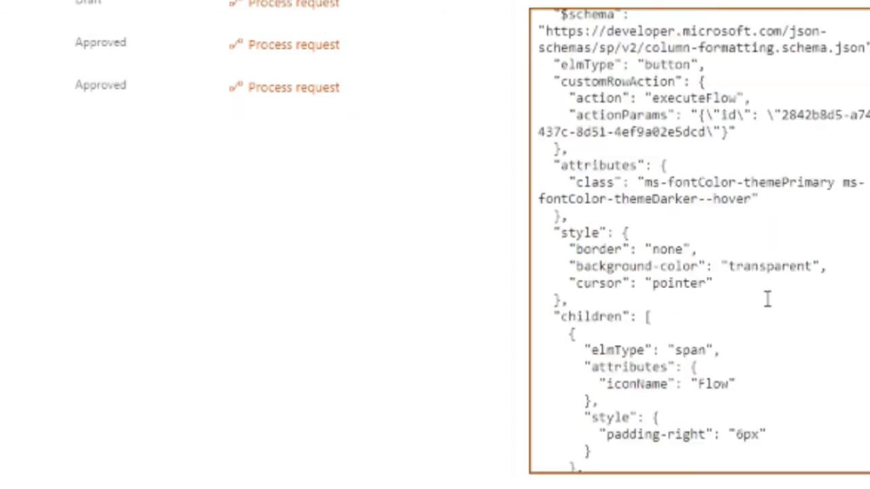
left_click_drag(786, 184, 746, 198)
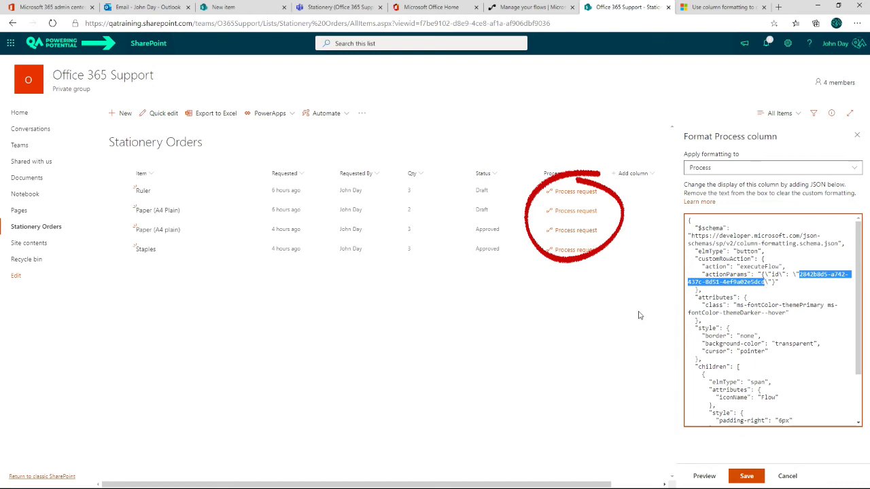
left_click(787, 477)
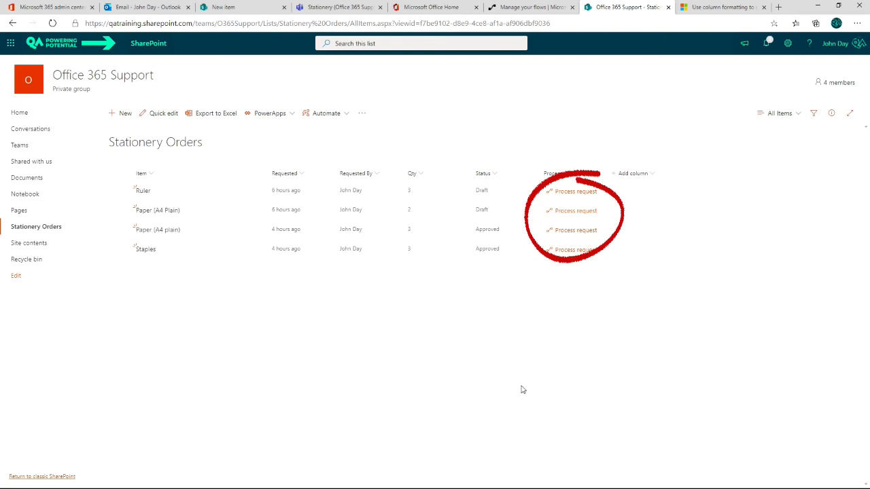
- Run the Process Request flow on the Ruler item from its Process column and refresh the Stationery Orders list
left_click(120, 193)
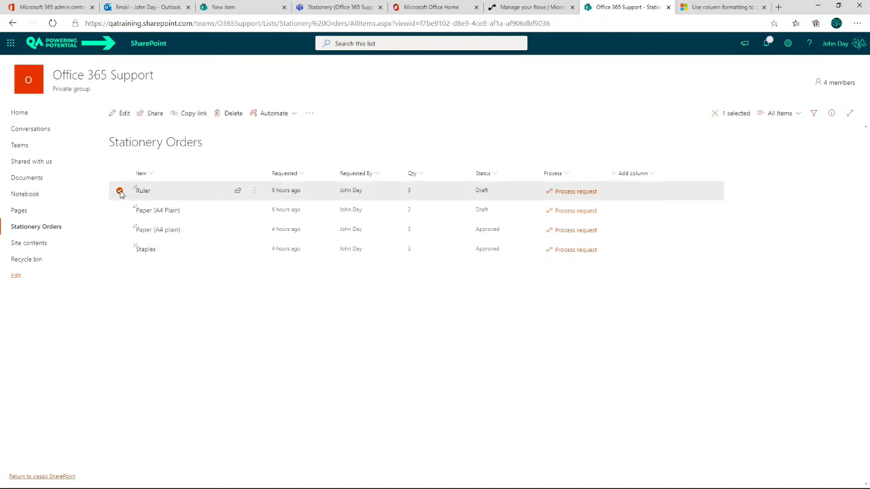
left_click(120, 192)
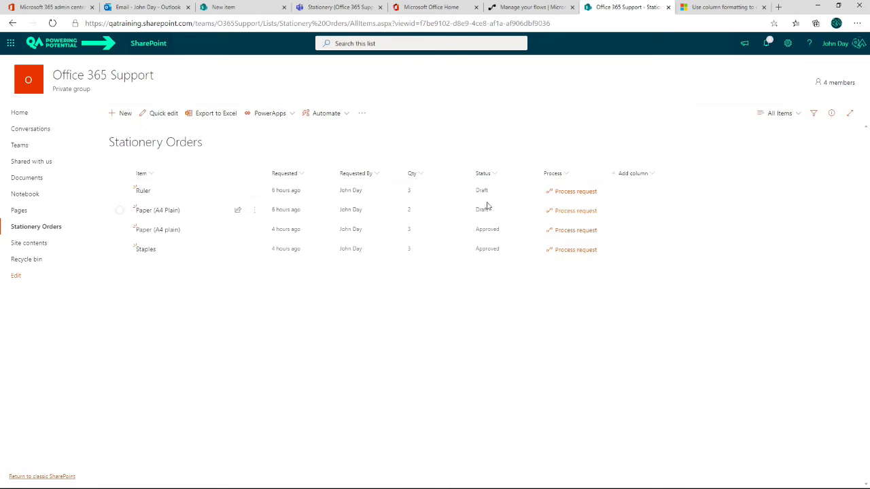
left_click(572, 195)
left_click(567, 195)
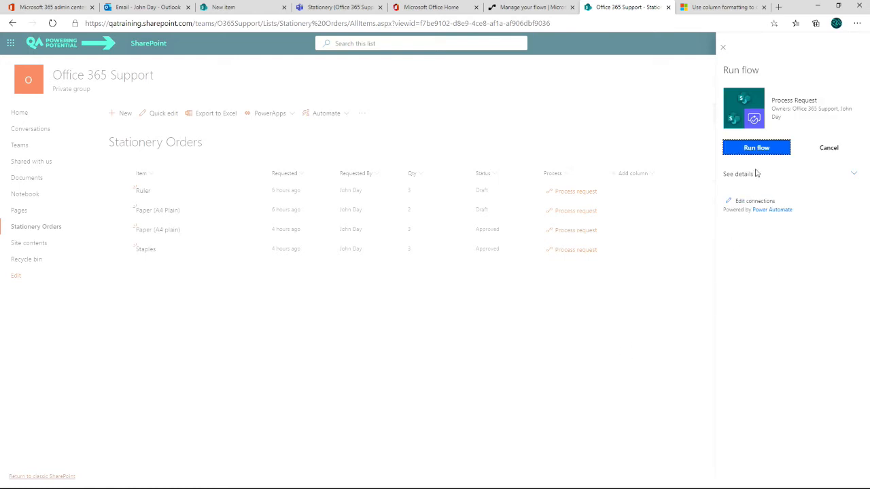
left_click(756, 148)
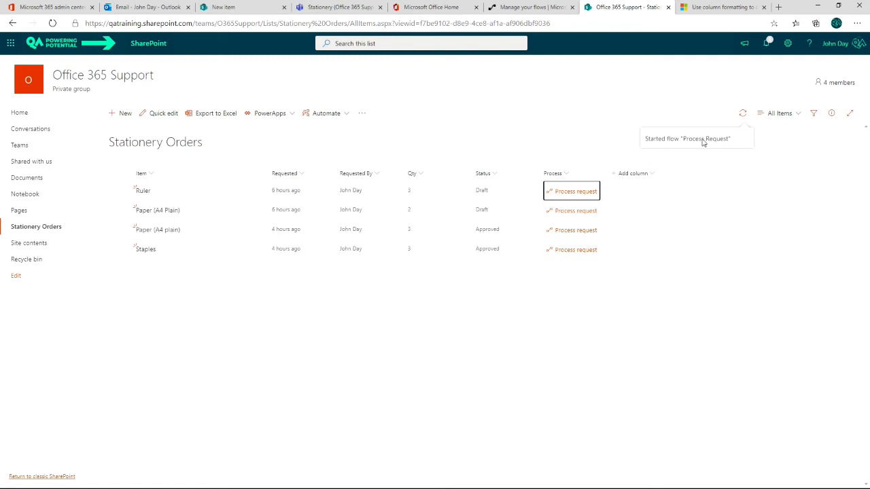
left_click(515, 319)
key("F5")
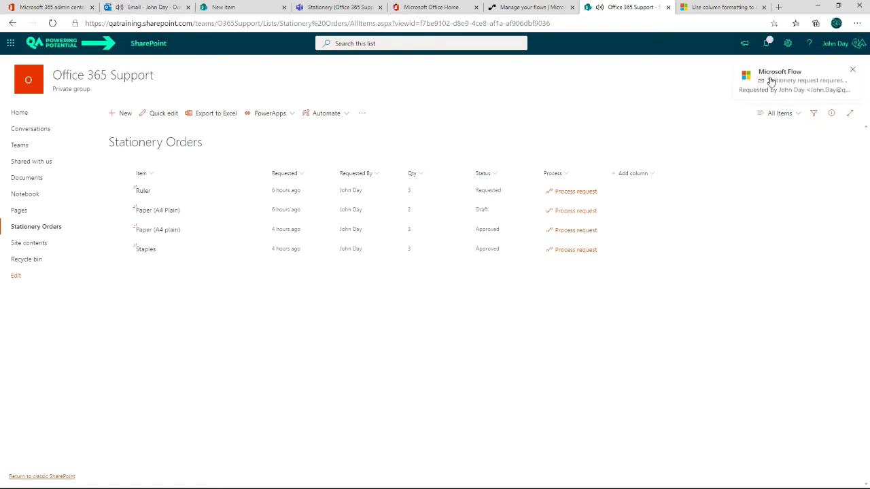
- Open the Microsoft Flow email for the Ruler request, approve it with the reason "Looks good to me", and close the message
left_click(777, 81)
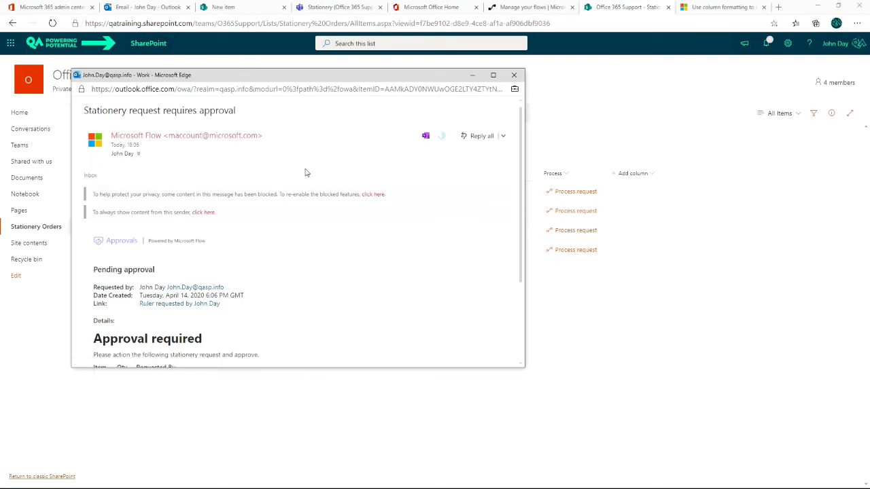
left_click_drag(326, 75, 375, 71)
scroll(326, 240, "down", 3)
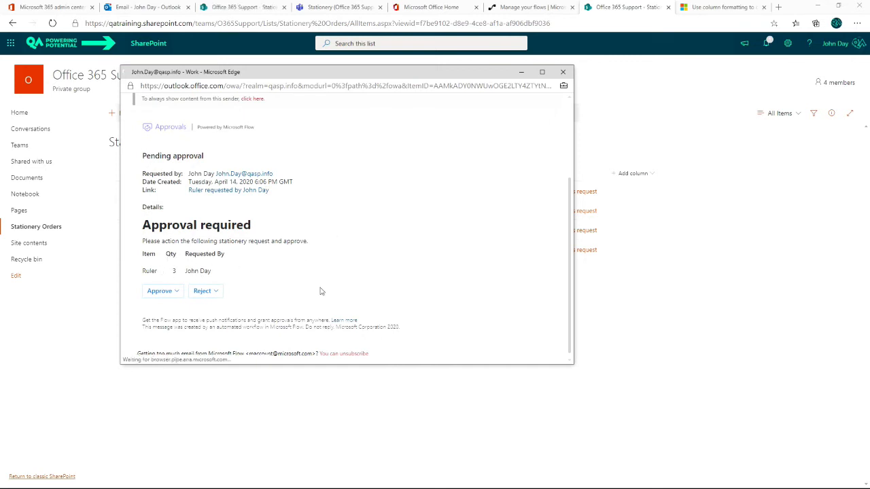
left_click(161, 291)
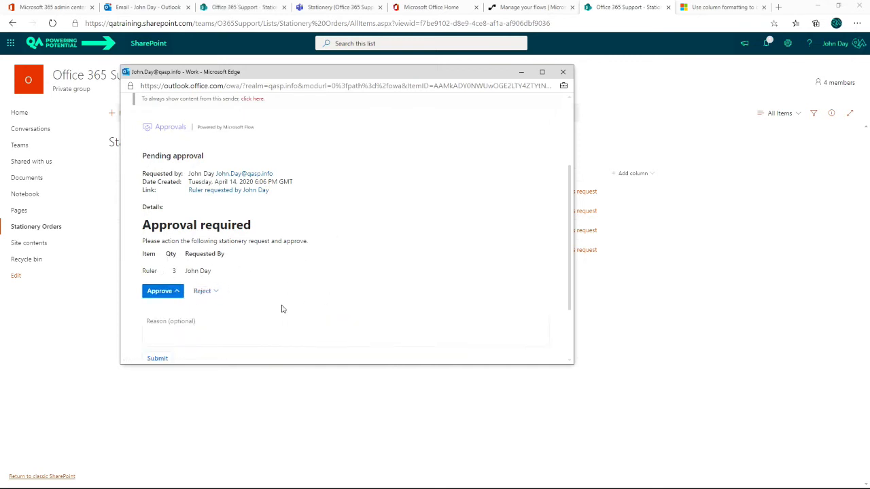
left_click(184, 329)
type("Looks good to me.")
scroll(303, 268, "down", 1)
left_click(162, 282)
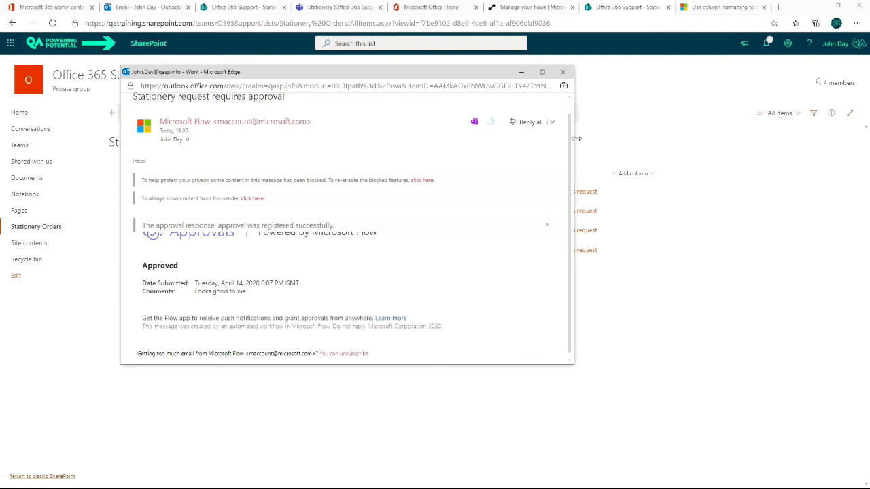
left_click(562, 73)
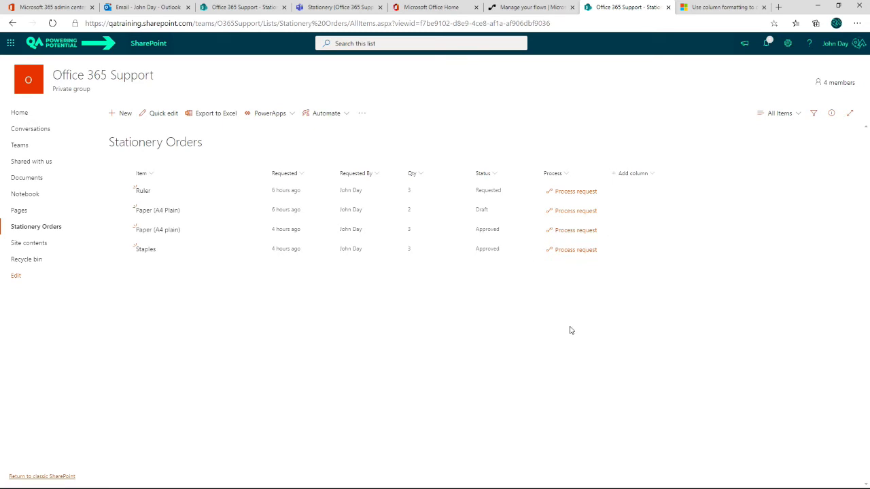
- Refresh the Stationery Orders list to check the Ruler item's status and view the Automate options for that item
key("F5")
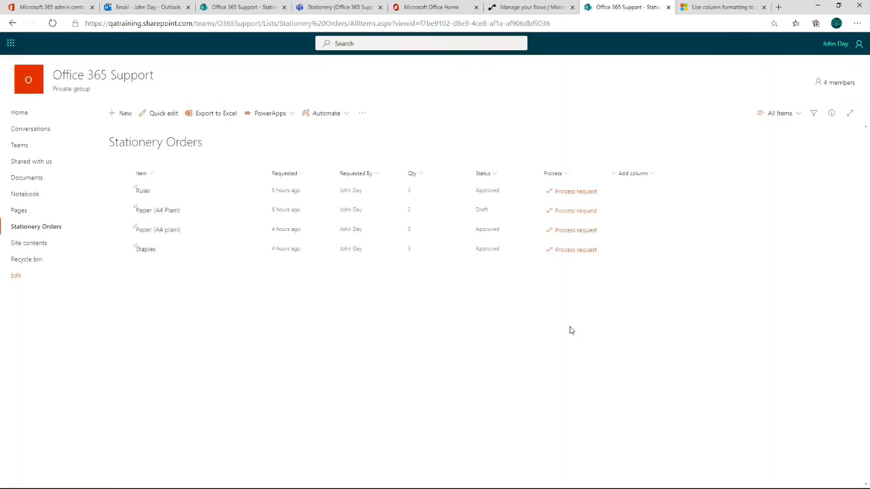
left_click(494, 195)
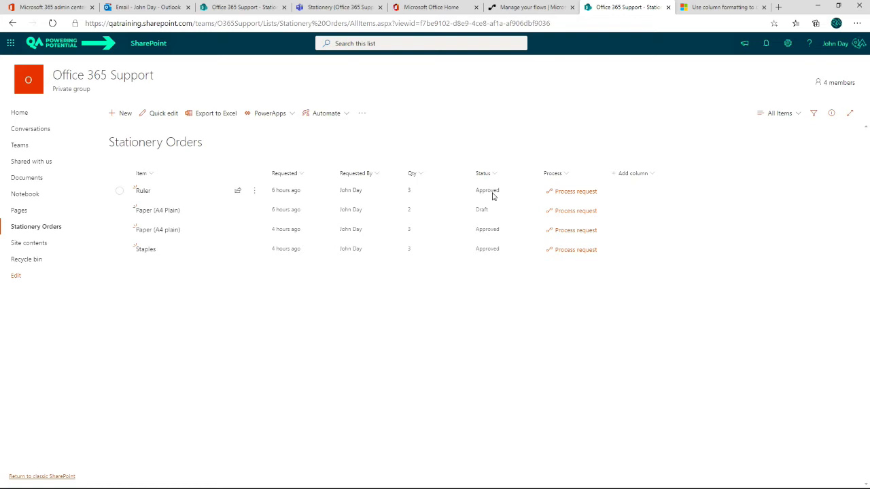
left_click(118, 191)
left_click(291, 113)
mouse_move(323, 134)
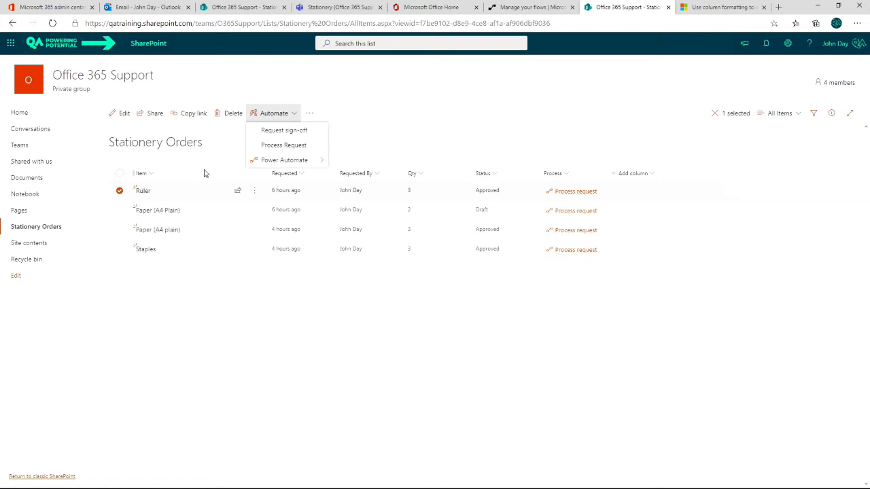
left_click(120, 193)
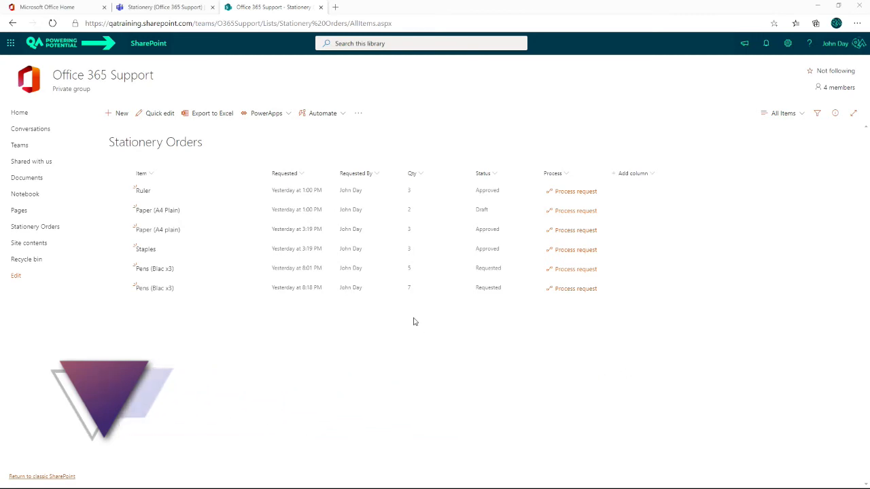
- Review the fields of the new item form for Stationery Orders and close it without saving
left_click(119, 113)
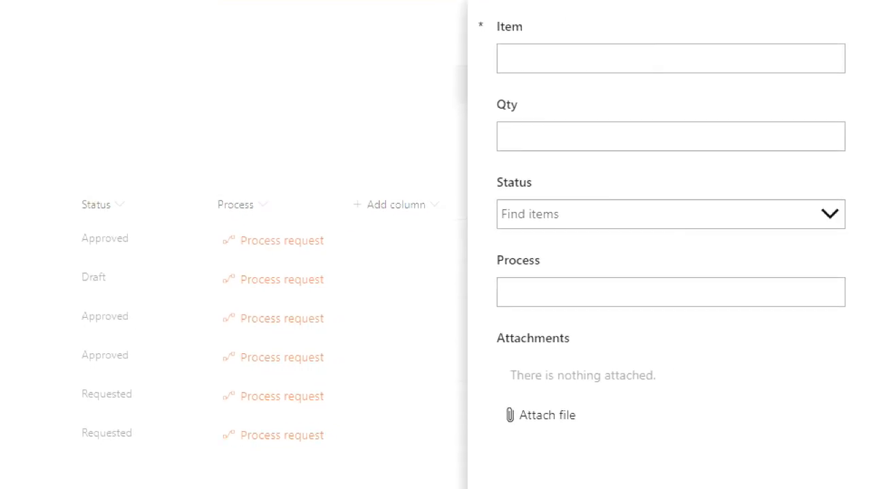
left_click(604, 68)
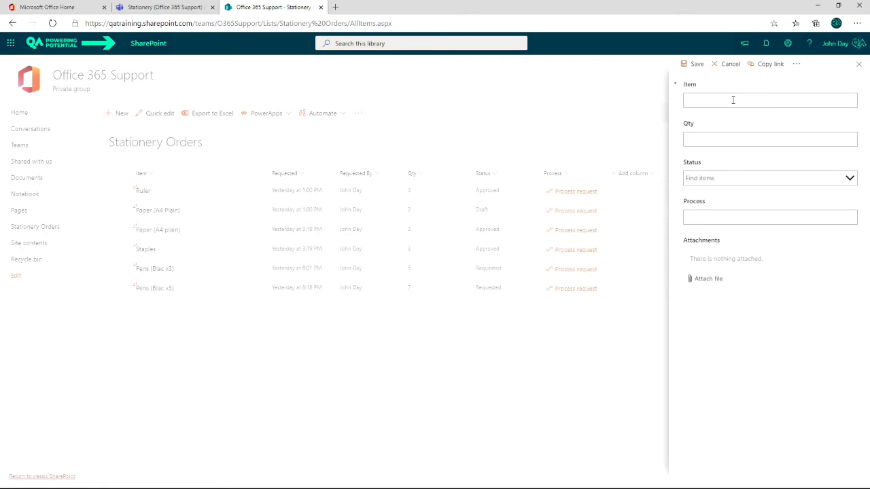
left_click(704, 139)
left_click(858, 64)
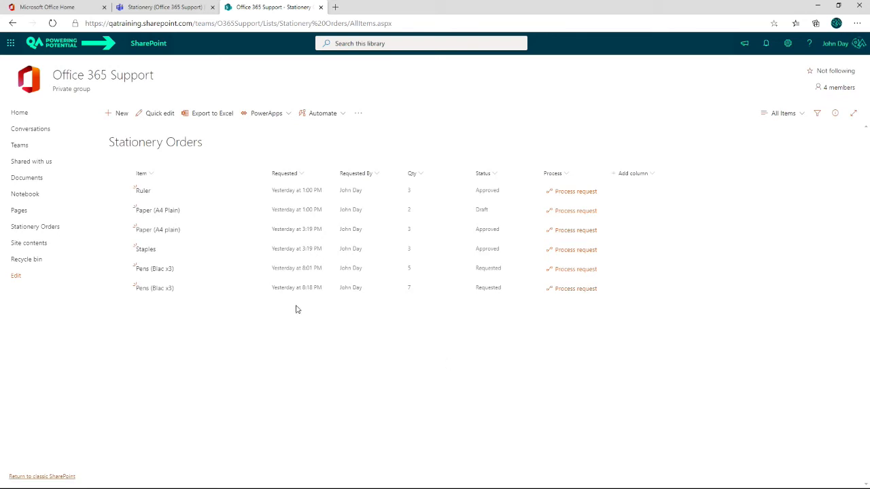
- Open the list's new item form for customization in Power Apps and skip the welcome message
left_click(119, 115)
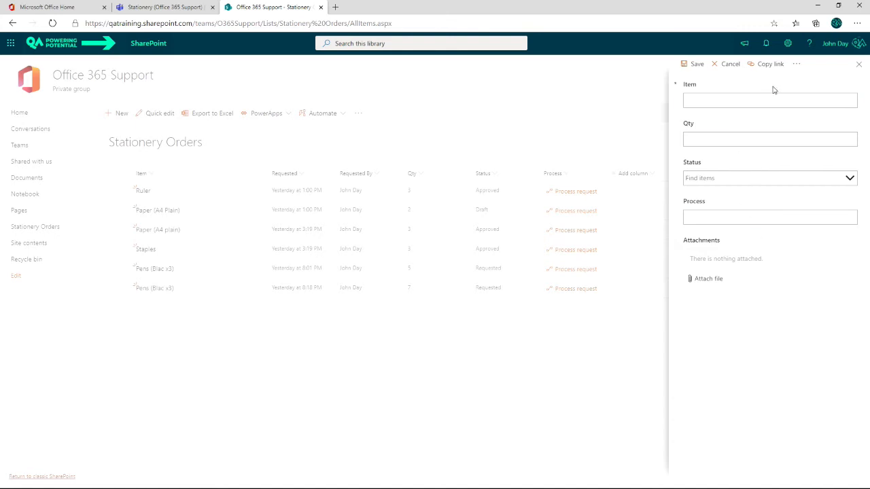
left_click(796, 64)
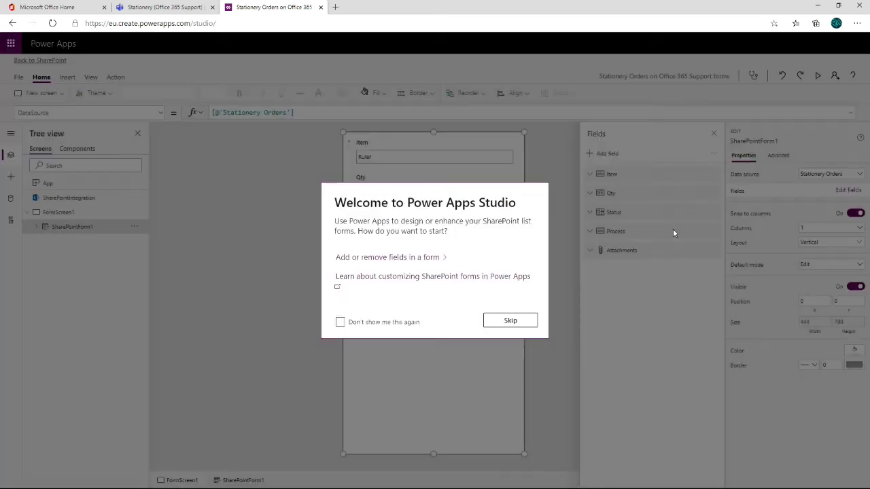
left_click(520, 325)
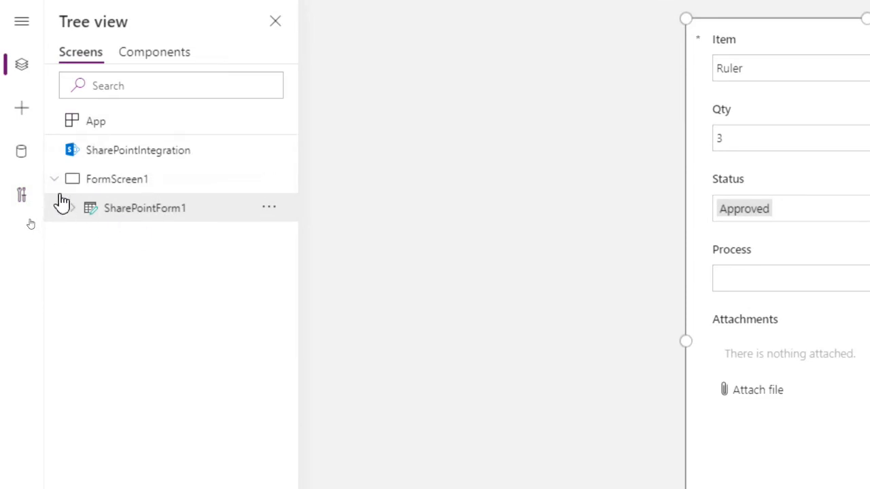
- Lower the top edge of SharePointForm1 to a Y position of about 195, leaving the form about 593 high
left_click(136, 152)
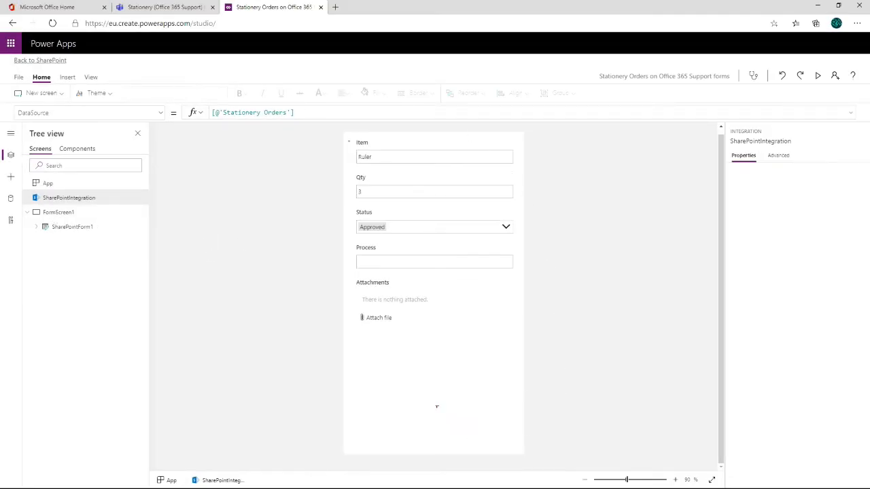
mouse_move(337, 128)
left_mouse_down()
mouse_move(431, 184)
mouse_move(549, 429)
mouse_move(544, 461)
left_mouse_up()
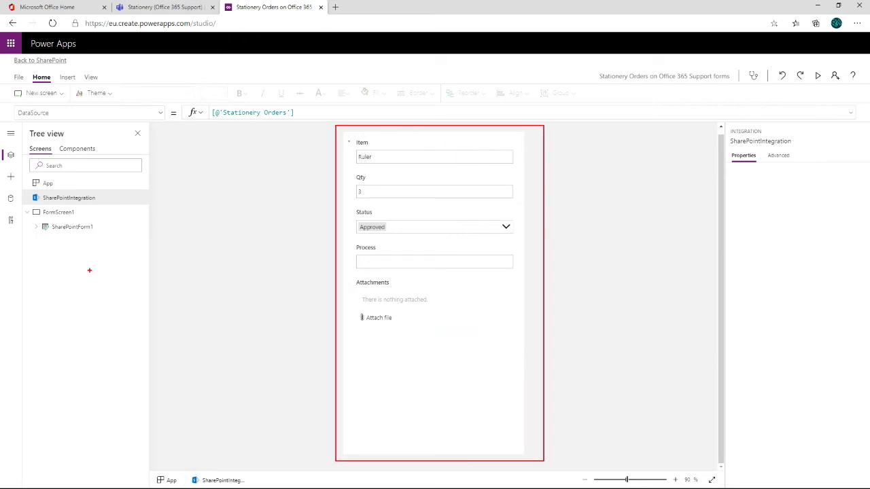
left_click(71, 229)
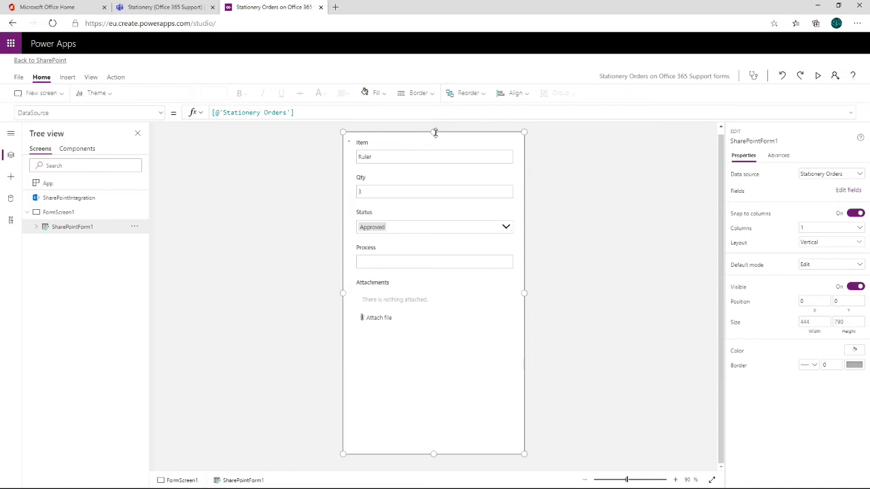
left_click_drag(435, 133, 435, 213)
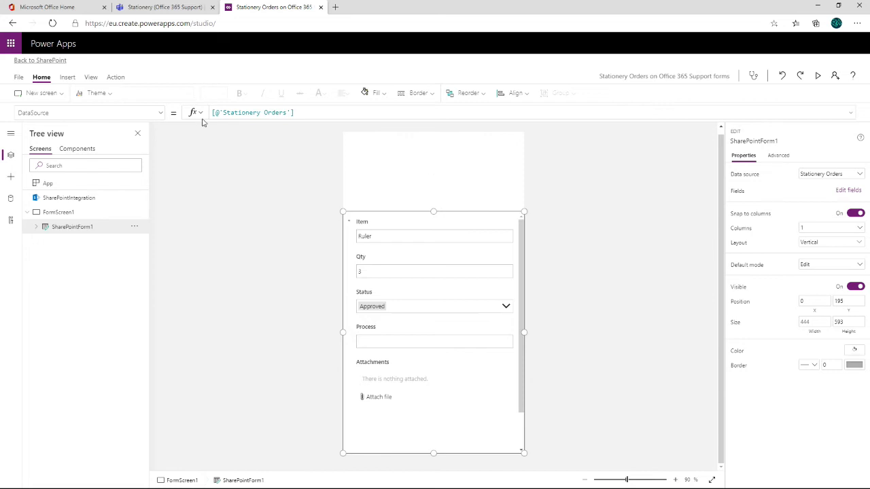
- Insert a rectangle as a header banner across the full width above the form, 444 wide and 100 high at position 0, 0
left_click(67, 76)
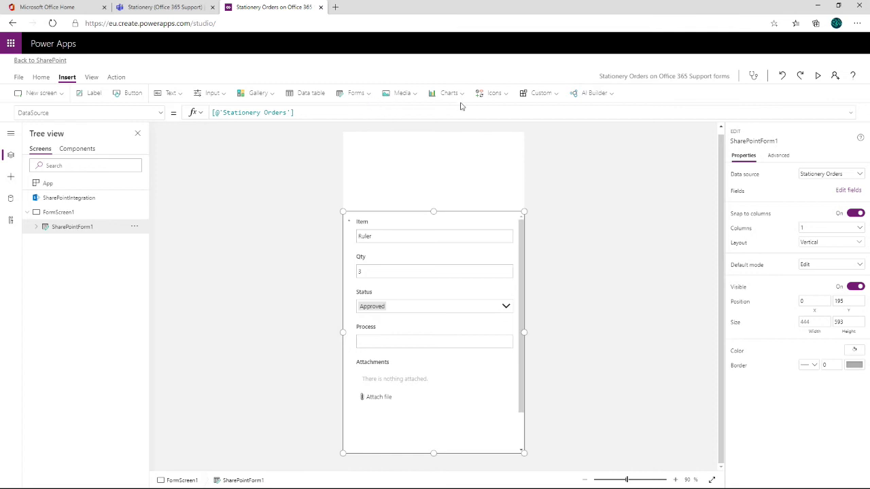
left_click(509, 97)
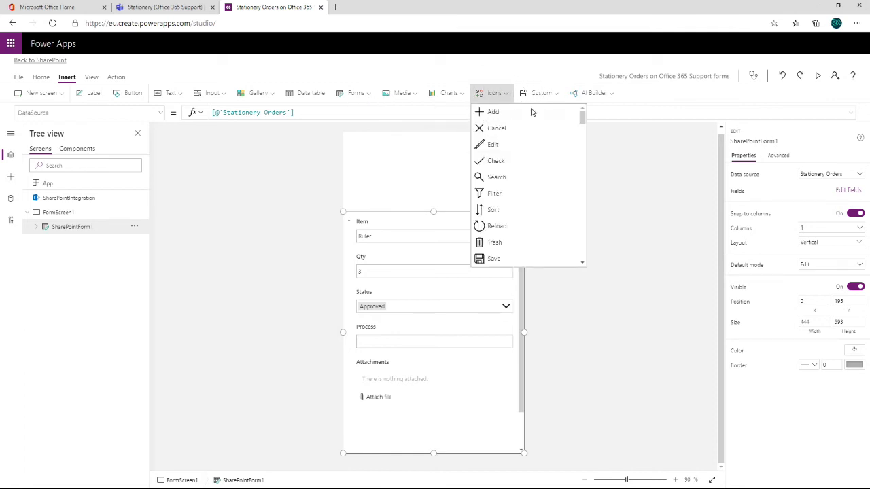
left_click_drag(583, 120, 576, 248)
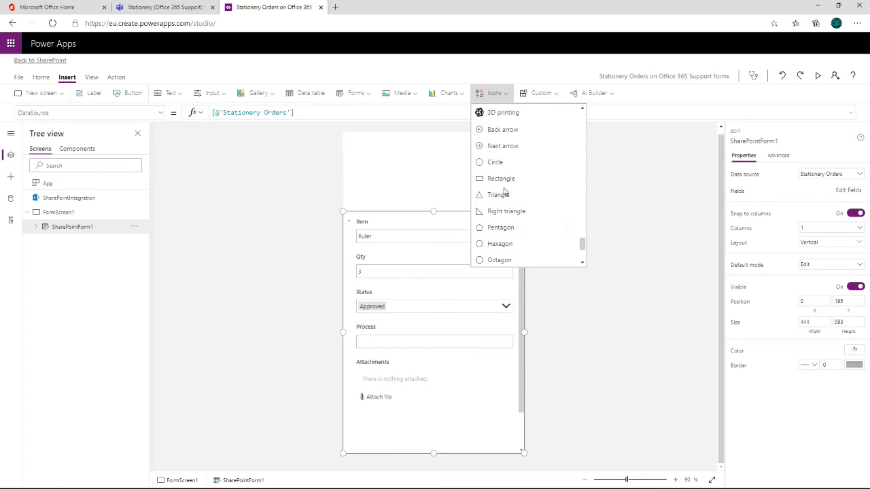
left_click(495, 180)
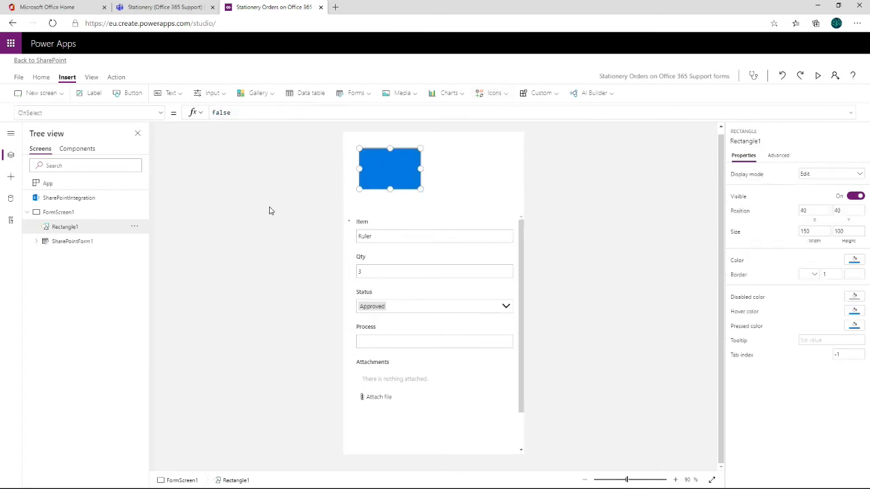
left_click(63, 231)
left_click_drag(380, 176, 529, 155)
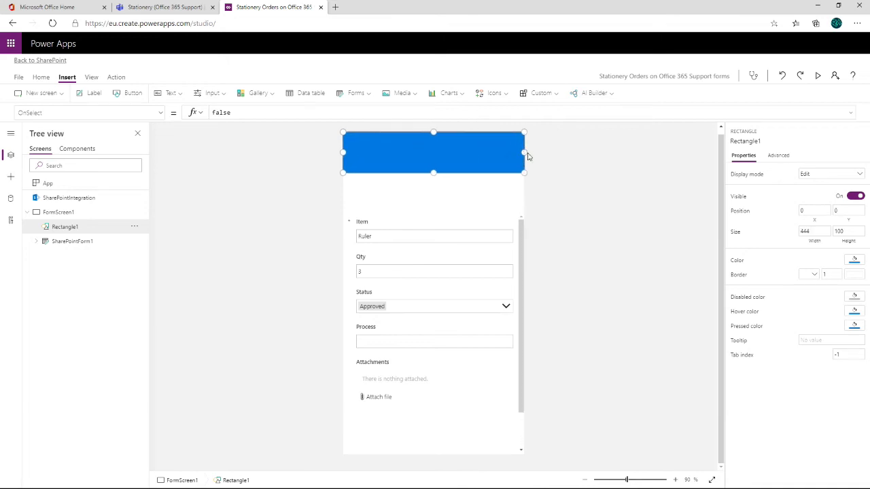
left_click(416, 191)
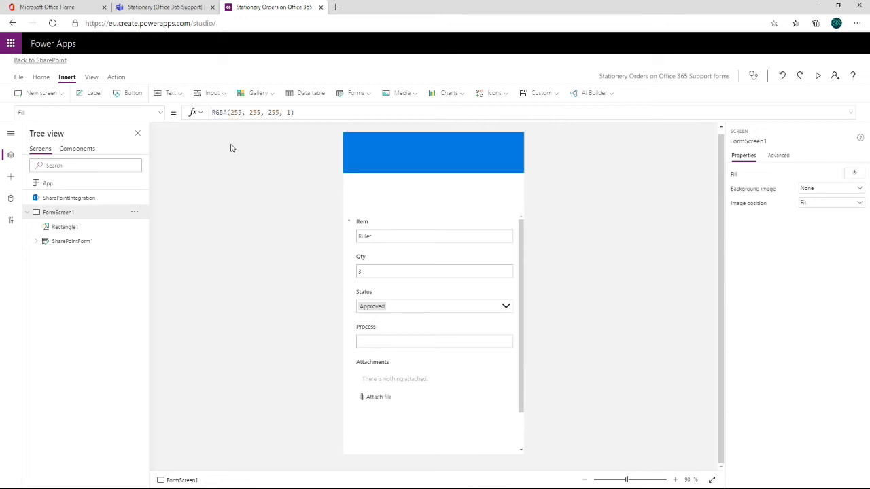
- Insert a text label and place it on the header rectangle at about X 11, Y 30
left_click(68, 78)
left_click(170, 94)
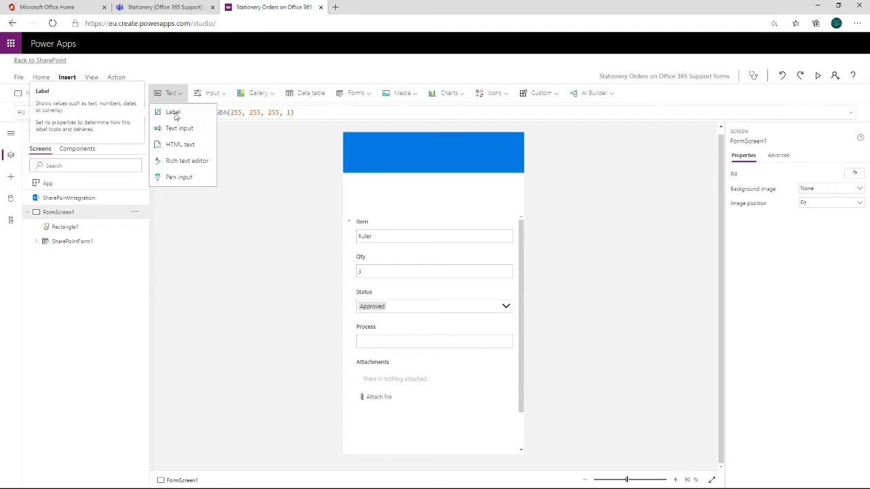
left_click(175, 115)
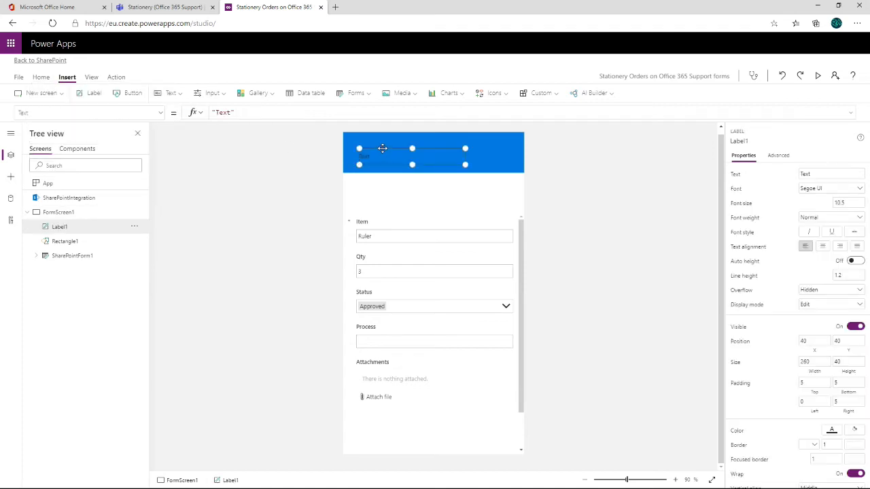
left_click_drag(381, 147, 371, 144)
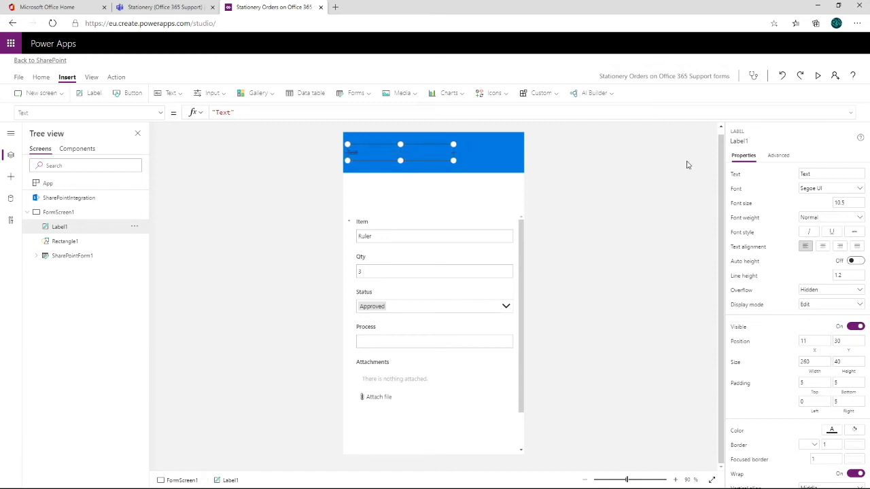
key("ctrl")
key("ctrl")
key("ctrl")
key("ctrl")
key("ctrl")
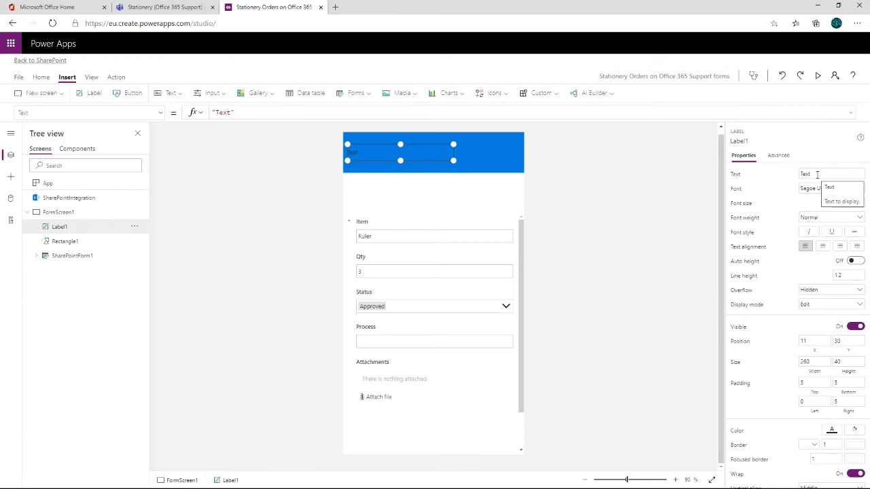
- Set the header label's text to "Stationery Request"
left_click(817, 174)
double_click(817, 174)
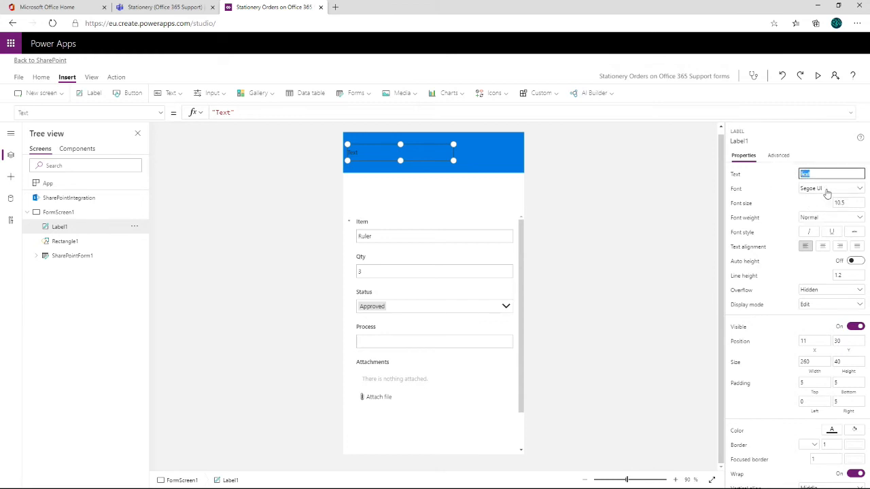
type("Share")
key("ctrl+a")
type("Sta")
- Format the header label's text with font size 24, white colour and Bold weight
left_click(848, 202)
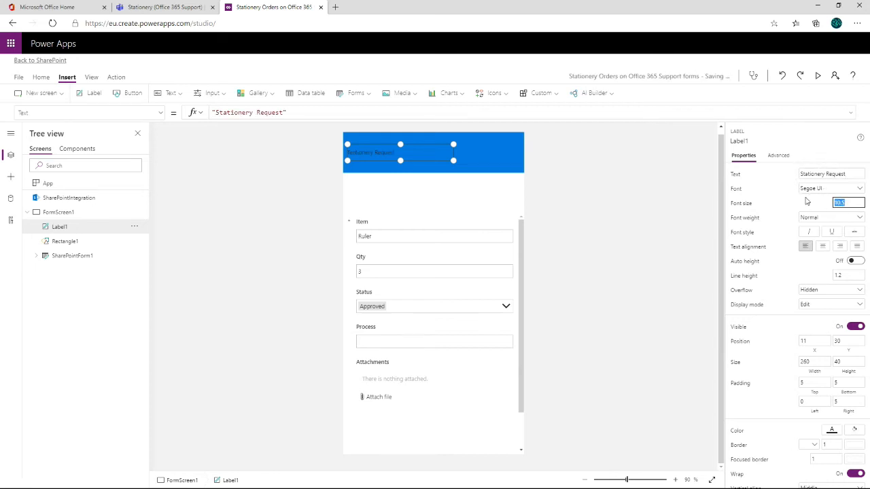
type("24")
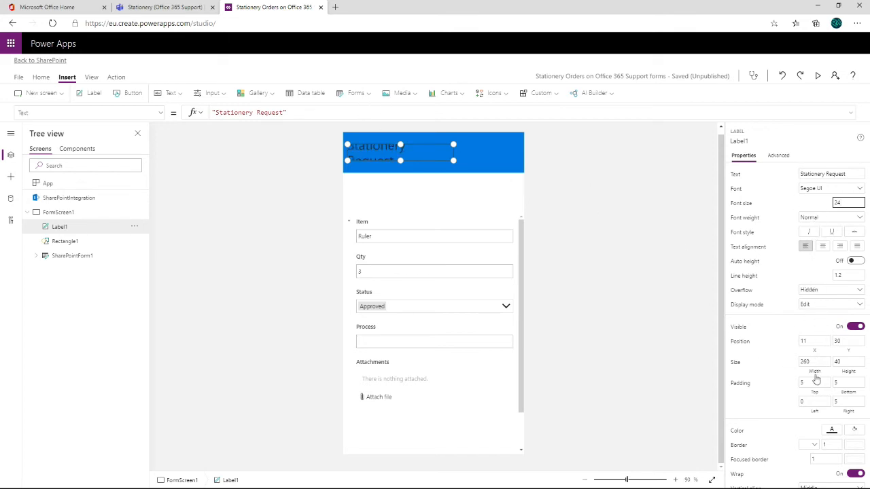
left_click(832, 431)
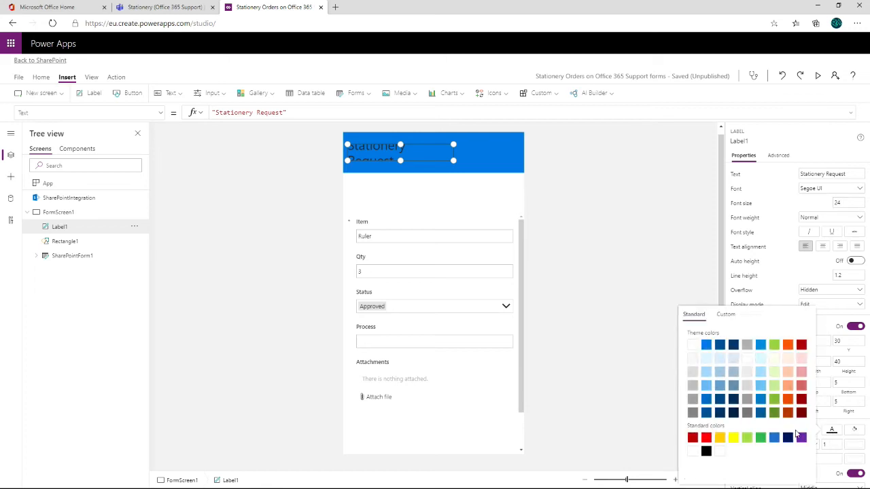
left_click(693, 349)
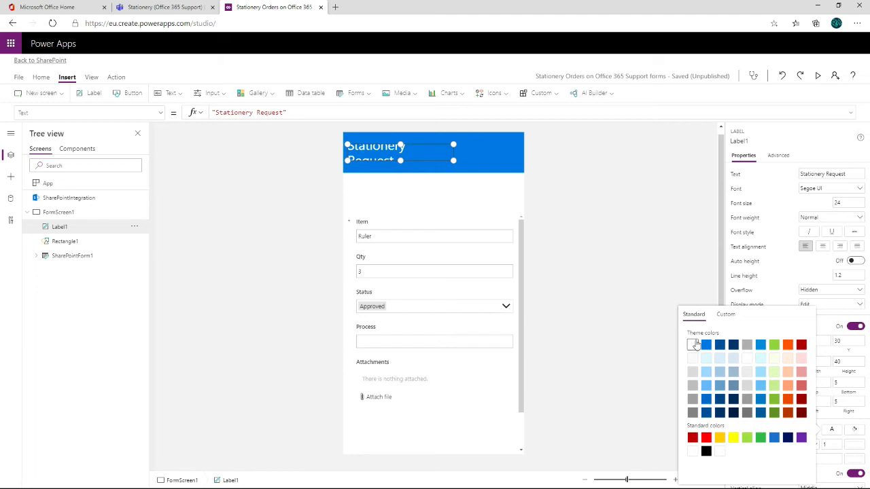
left_click(832, 433)
left_click(832, 436)
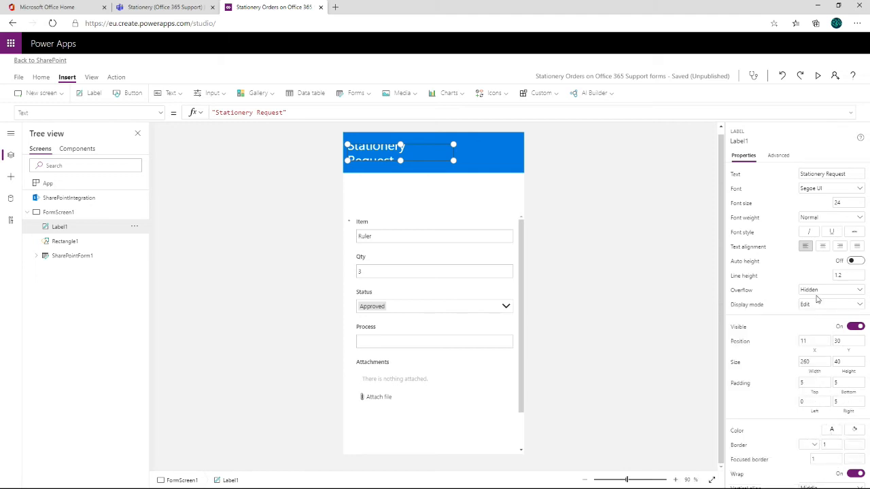
left_click(840, 220)
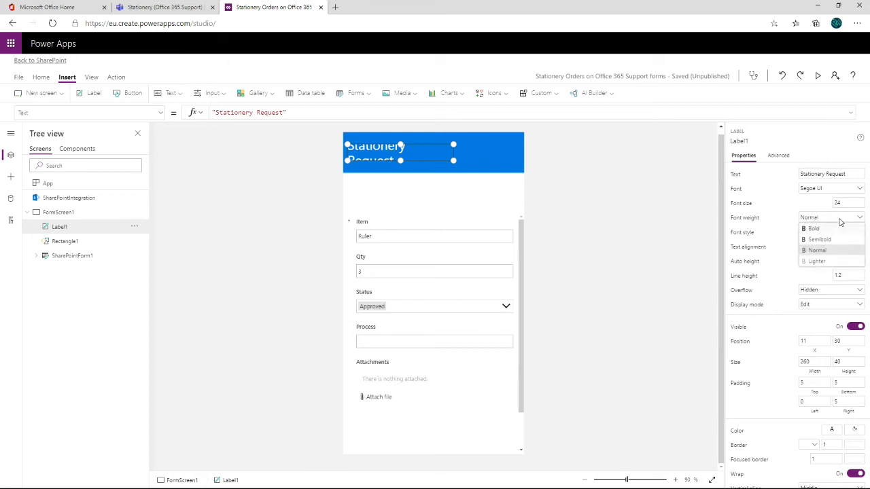
left_click(814, 230)
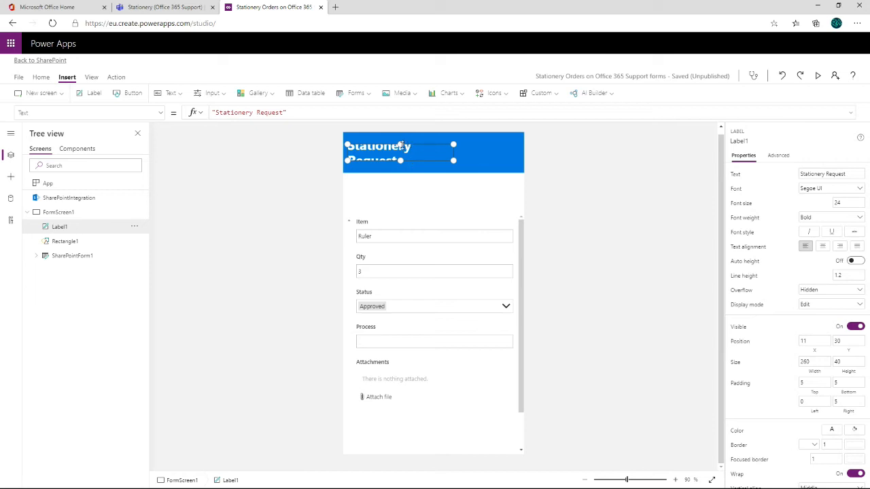
- Enlarge the header label to about 311 wide and 57 high and place it on the rectangle at about Y 21
left_click_drag(400, 145, 400, 136)
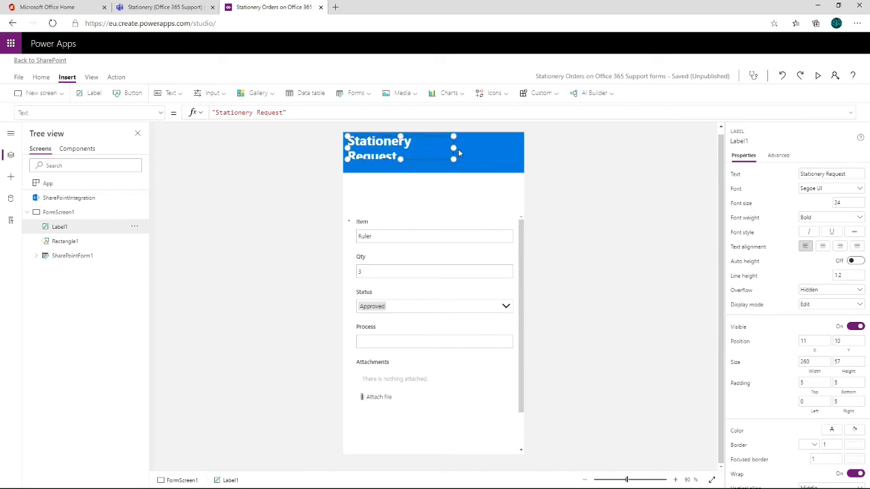
mouse_move(453, 148)
left_mouse_down()
mouse_move(490, 148)
mouse_move(448, 164)
left_mouse_up()
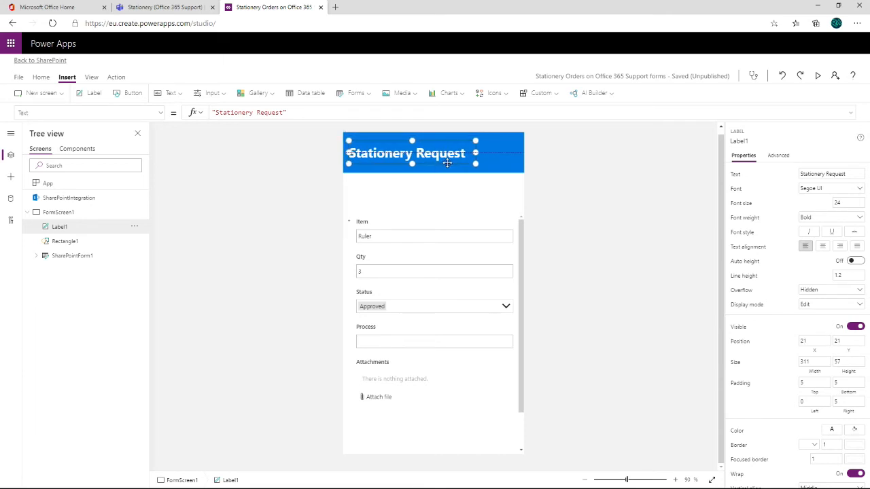
left_click(554, 199)
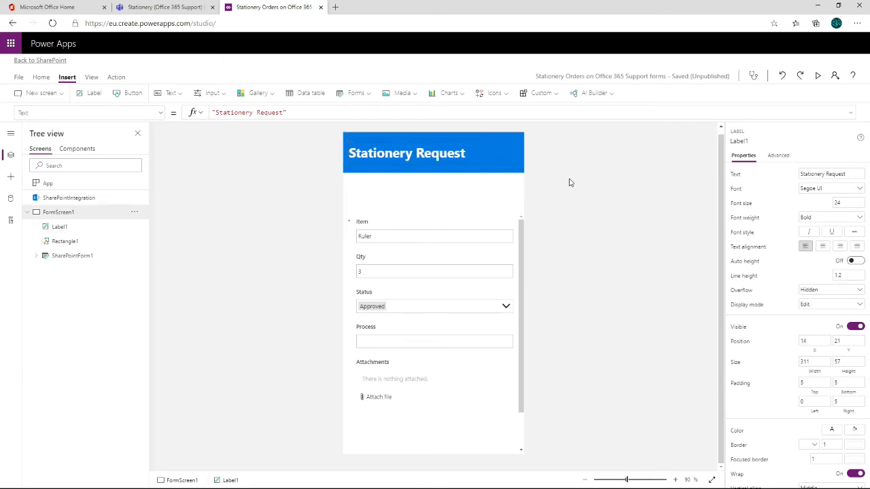
left_click(492, 157)
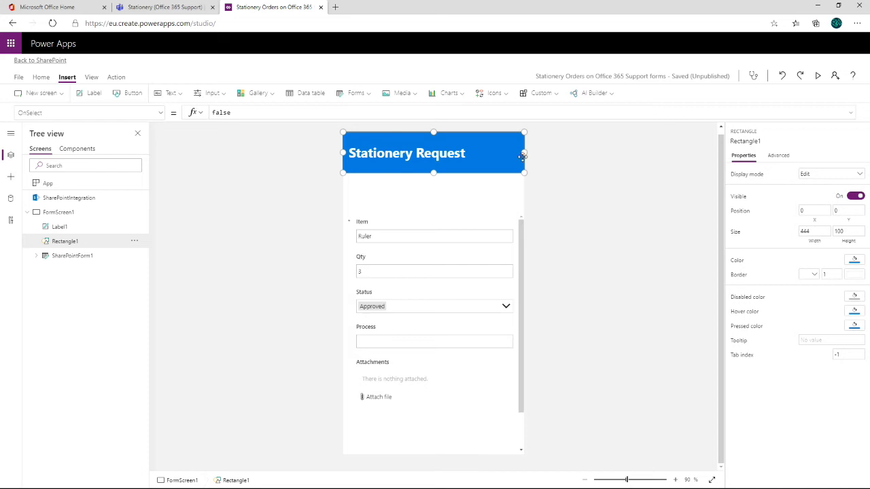
left_click(558, 179)
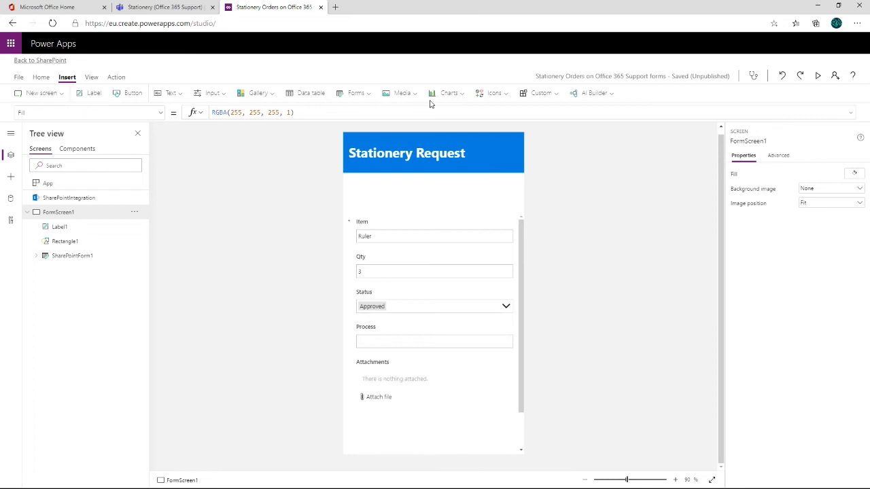
- Insert a Save icon and place it beside the title on the header rectangle, at about X 354, Y 17
left_click(506, 95)
scroll(582, 122, "down", 2)
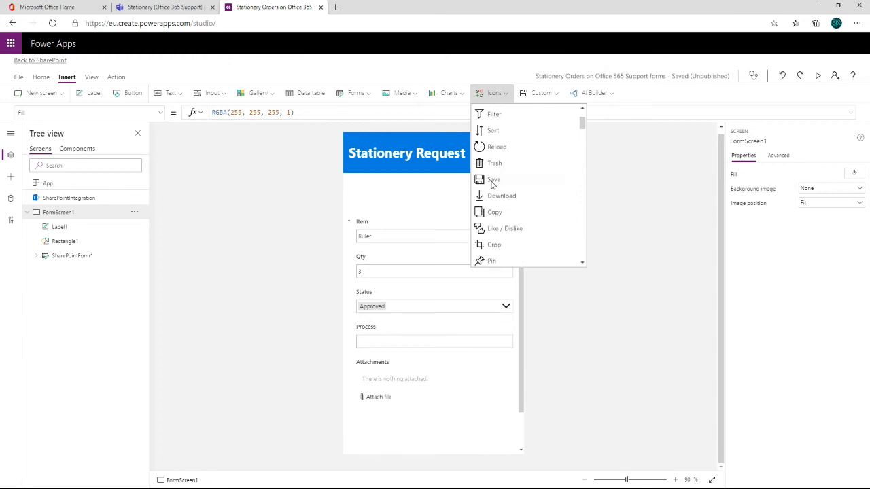
left_click(493, 181)
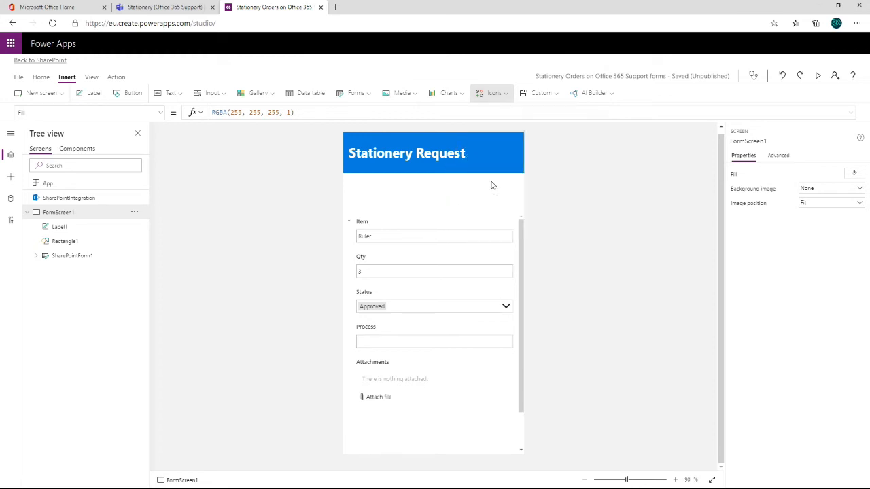
left_click_drag(367, 166, 501, 160)
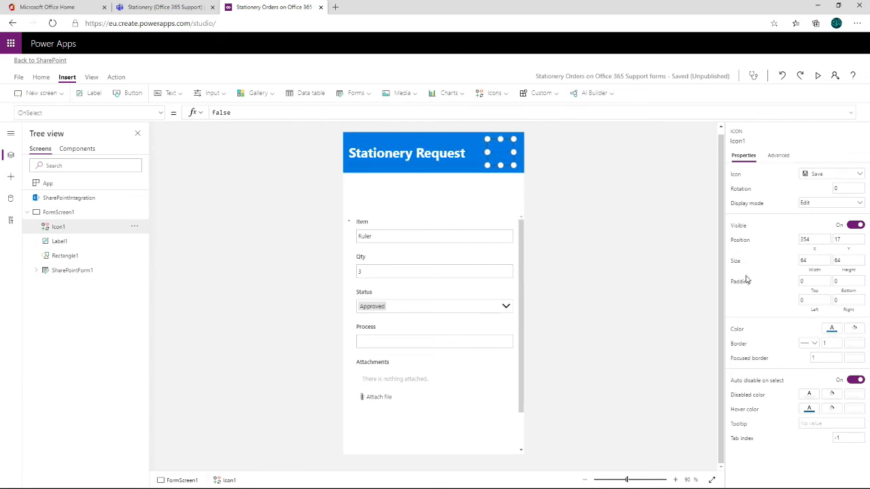
- Set the Save icon's colour to white
left_click(832, 331)
left_click(833, 332)
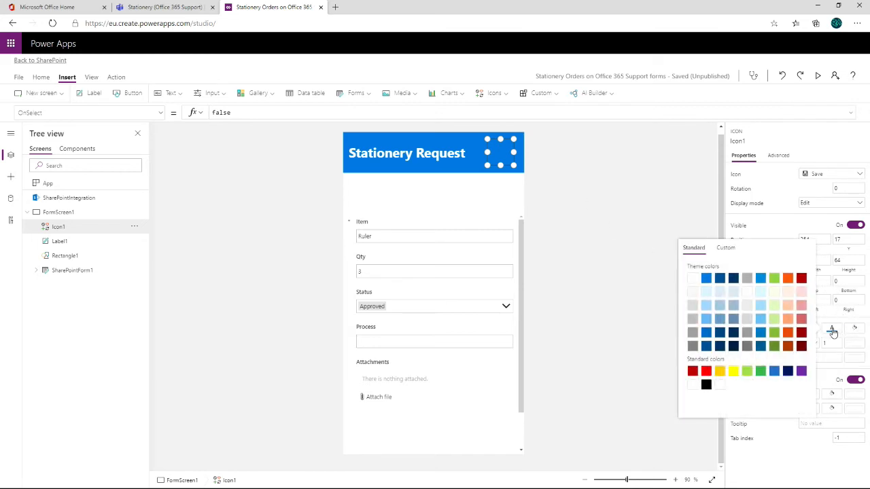
left_click(693, 279)
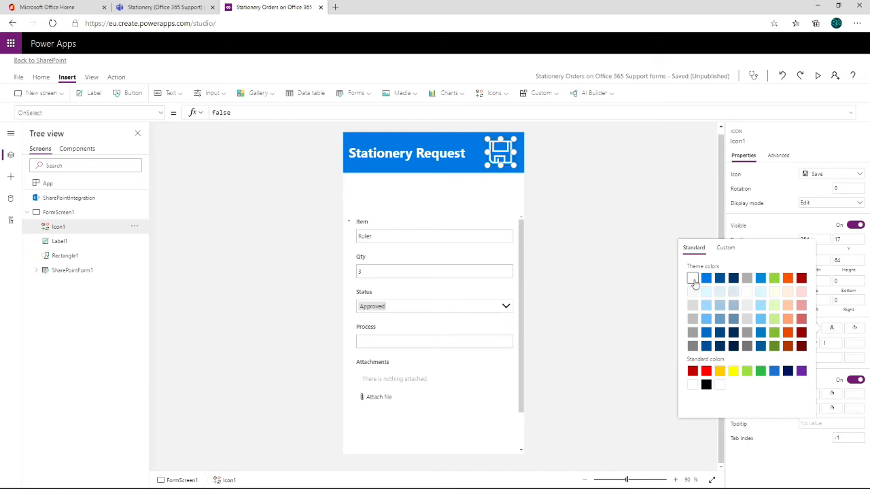
left_click(830, 331)
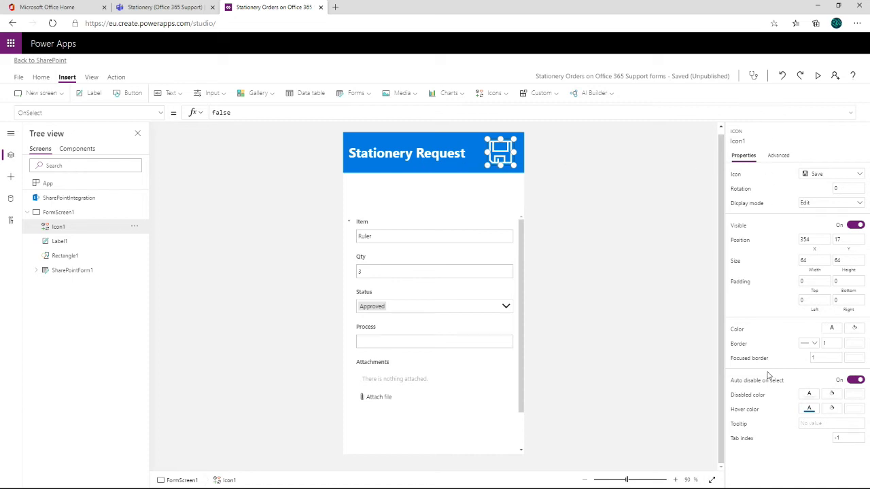
left_click(160, 116)
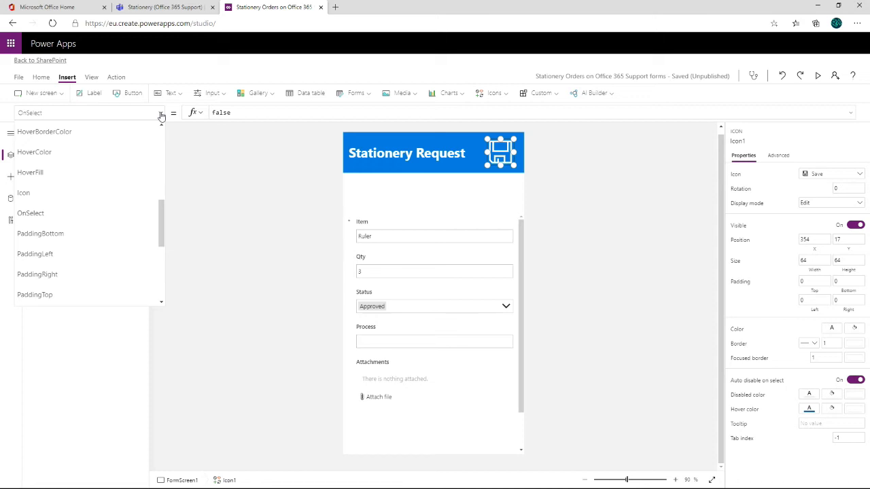
left_click(245, 187)
left_click(408, 230)
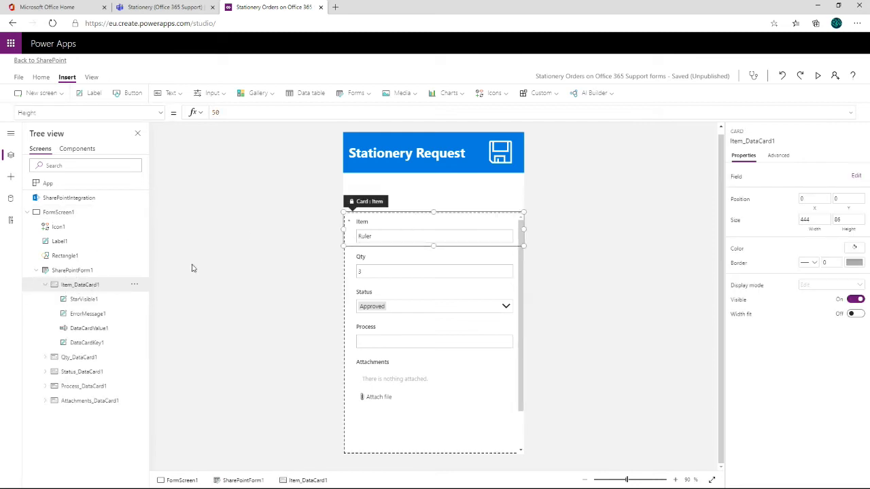
left_click(437, 278)
left_click(432, 223)
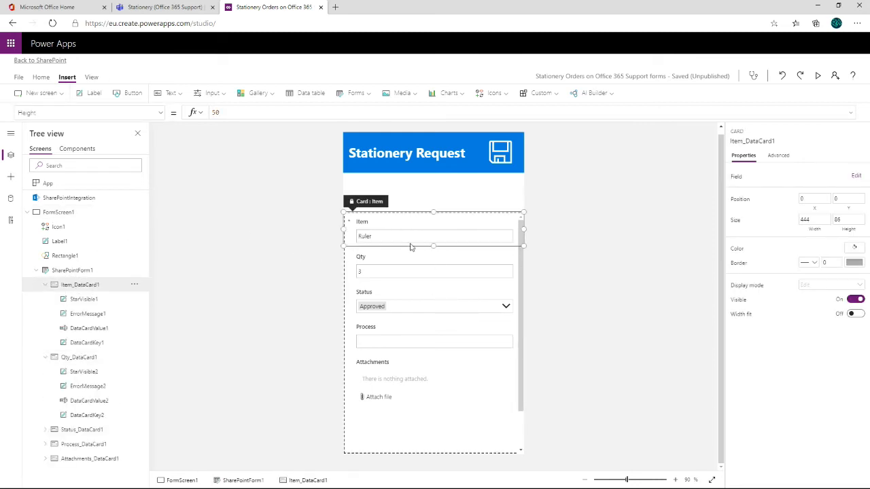
left_click(438, 442)
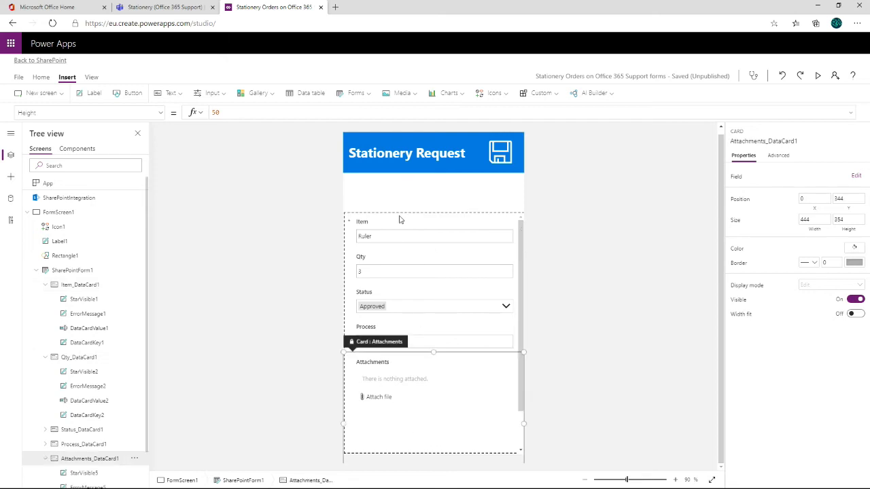
left_click(411, 289)
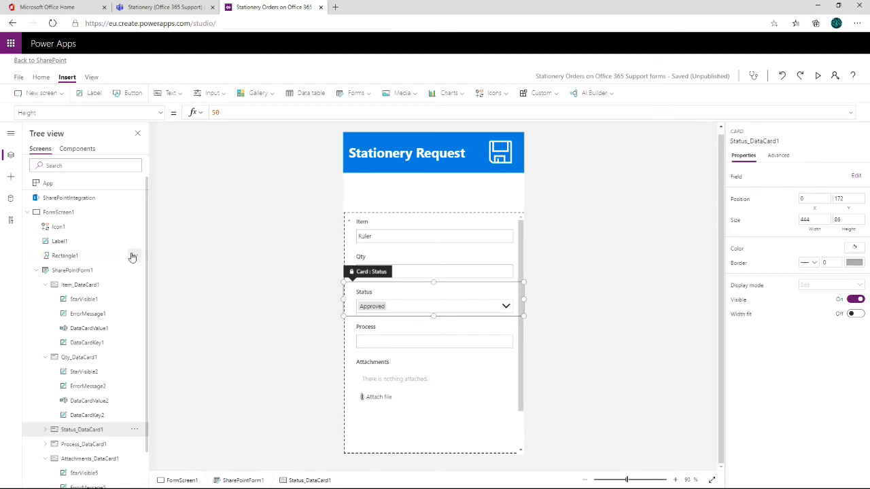
- Raise the top edge of SharePointForm1 to Y 100, directly under the header, making the form 688 high
left_click(71, 272)
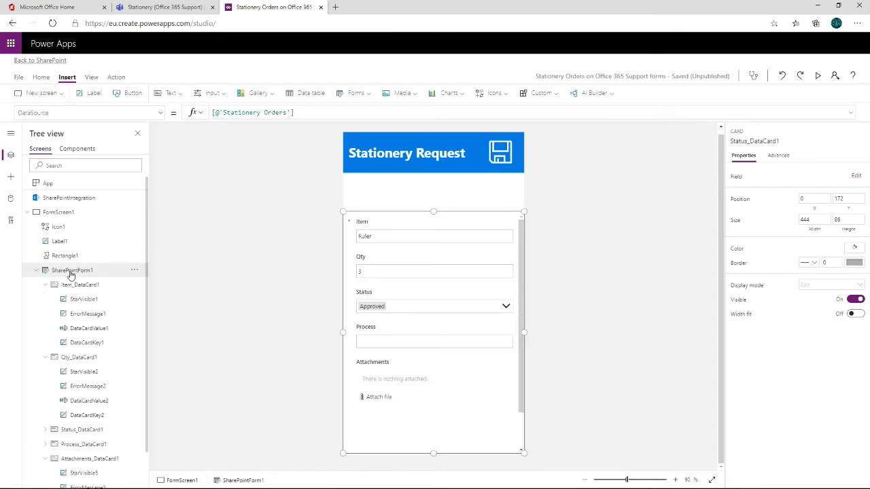
left_click(71, 275)
left_click(71, 274)
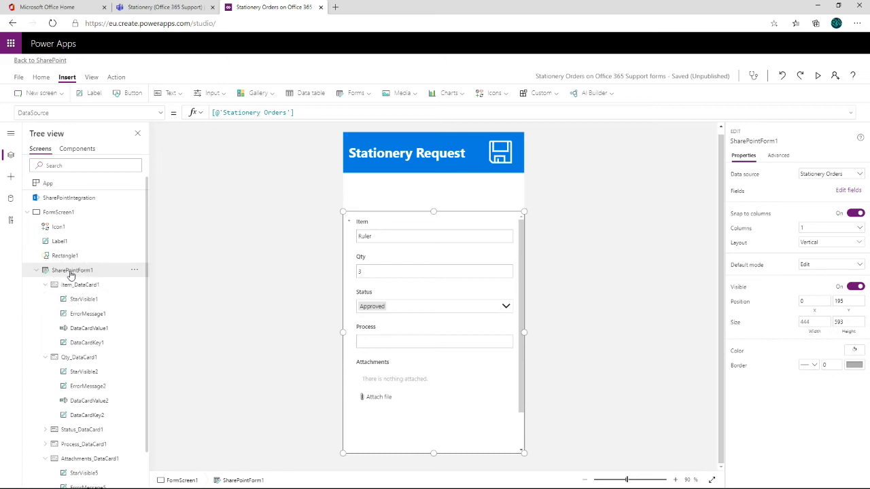
left_click_drag(434, 212, 435, 170)
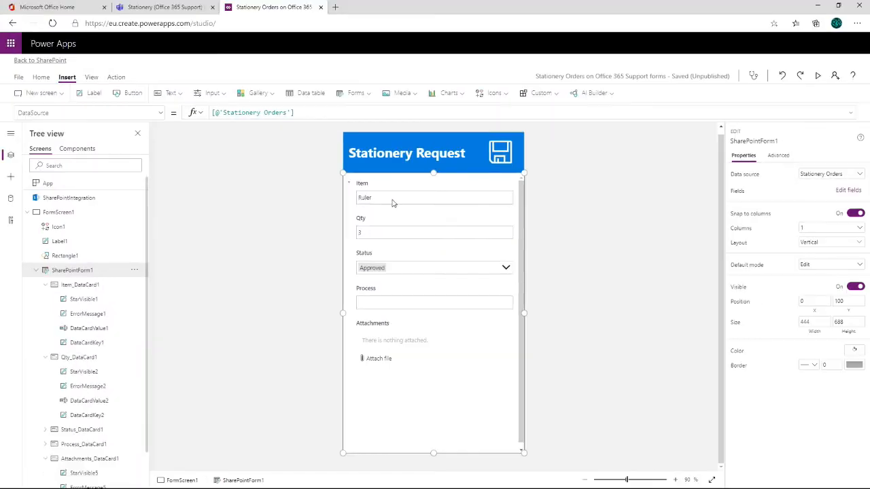
- Select the value inputs of the Item and Qty cards and change the Qty field's control type to Edit slider
left_click(383, 191)
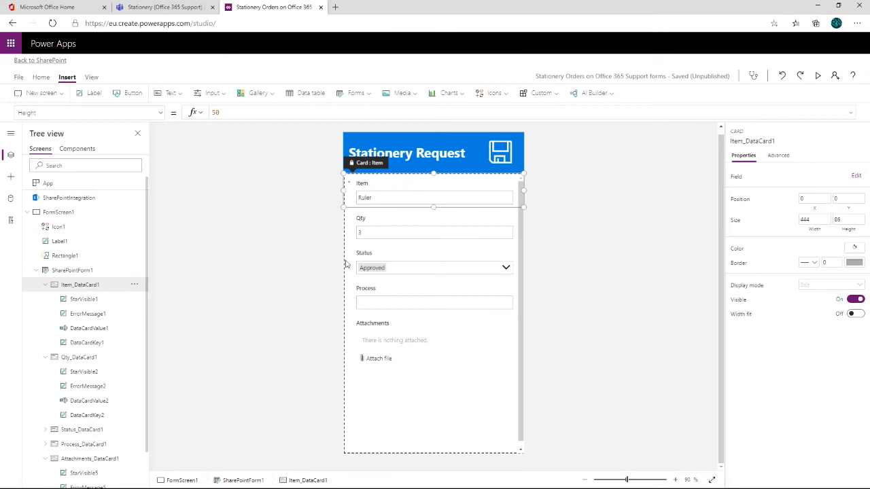
left_click(378, 235)
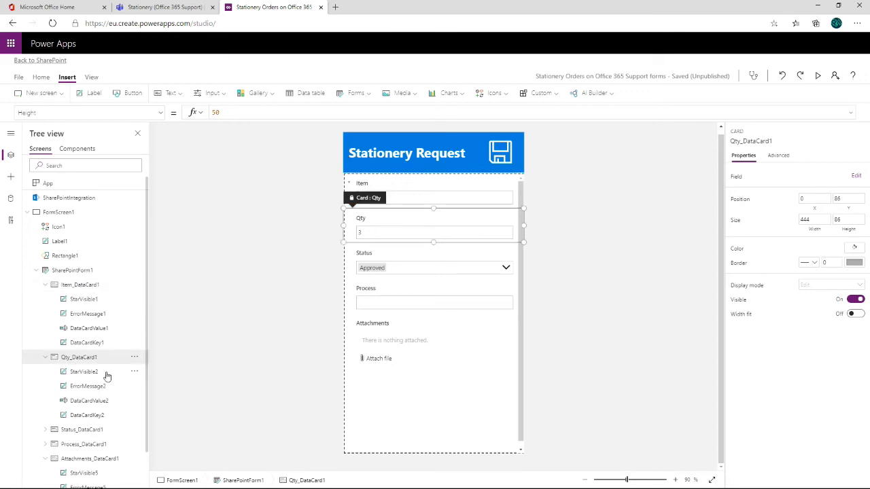
left_click(86, 333)
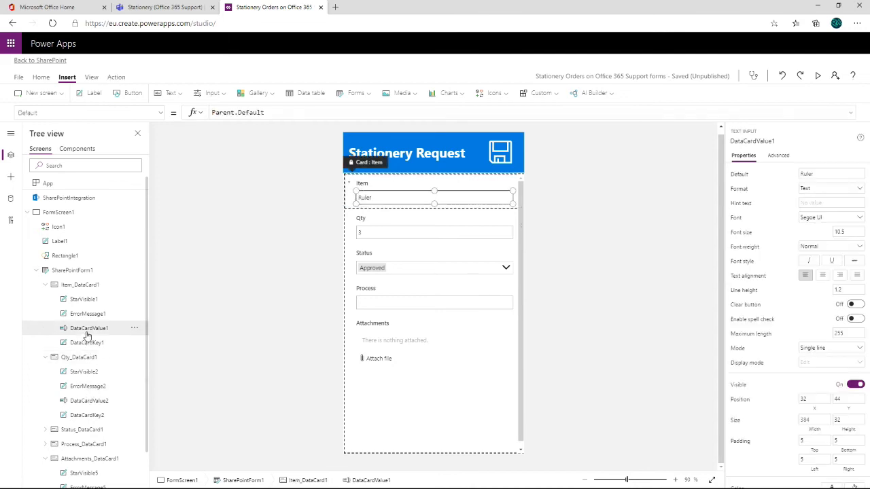
key("ctrl")
key("ctrl")
key("ctrl")
left_click(97, 402)
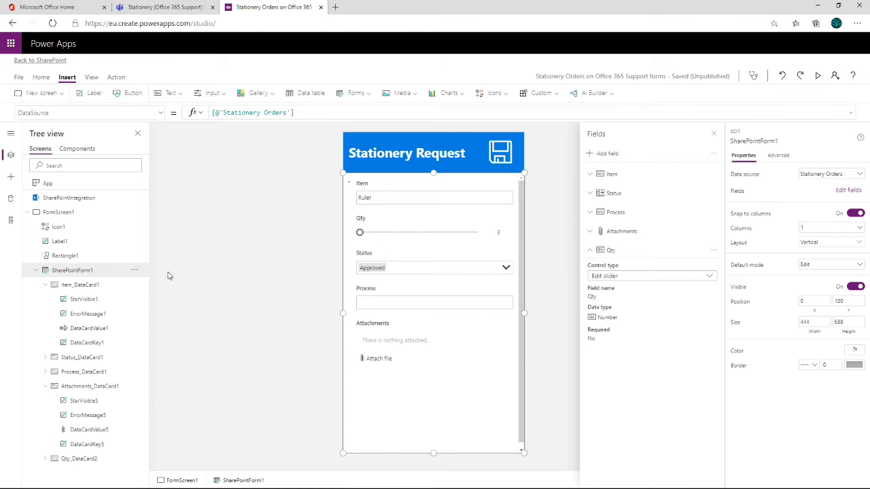
- Expand the Qty card in the form's control tree and select its slider control, DataCardValue2
left_click(388, 229)
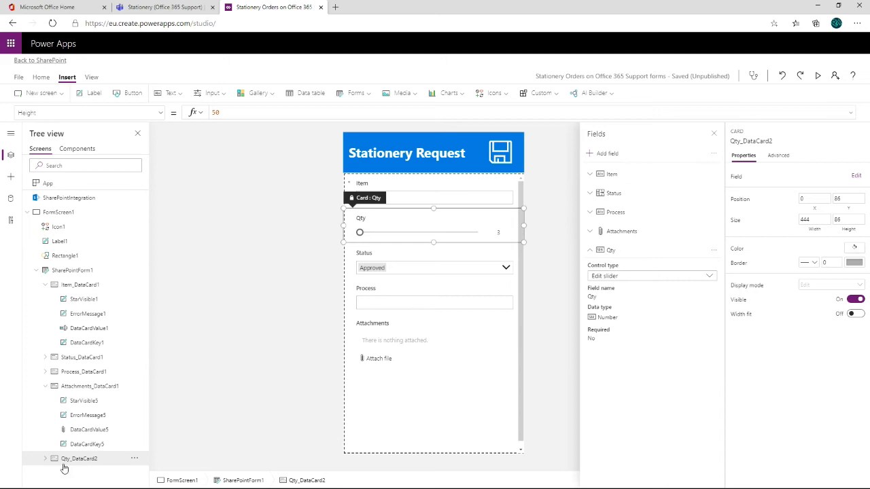
key("ctrl")
key("ctrl")
key("ctrl")
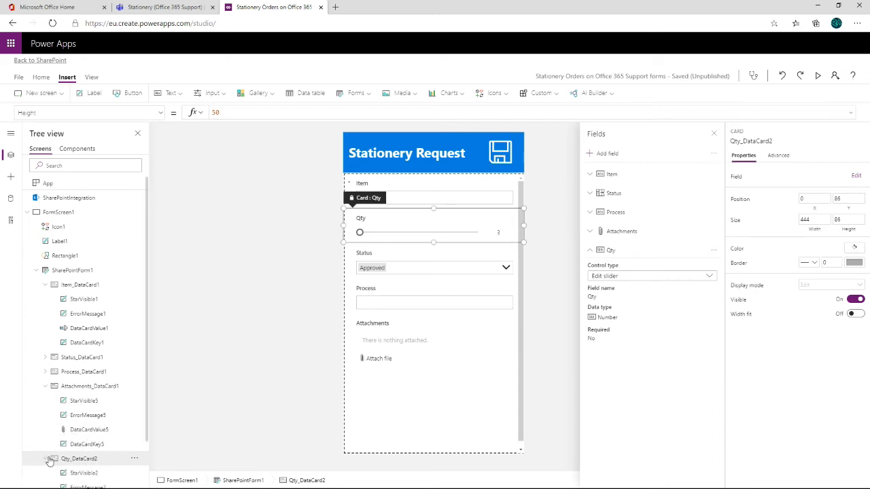
left_click(45, 460)
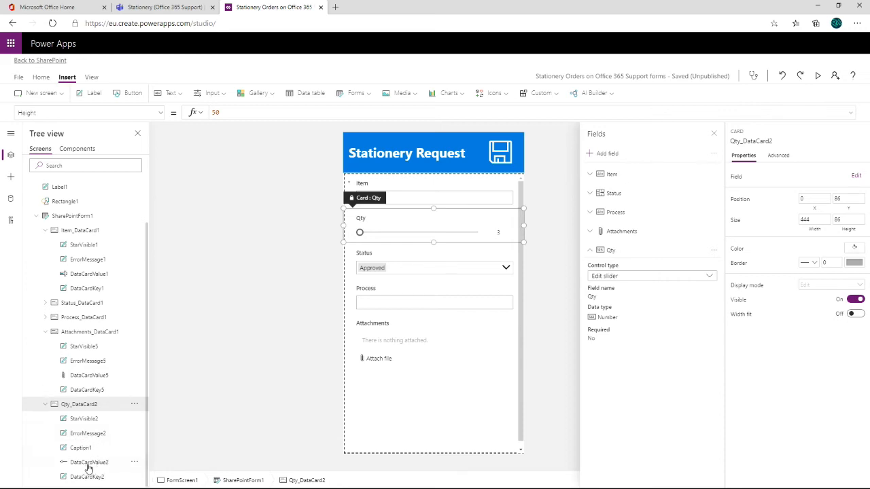
left_click(85, 464)
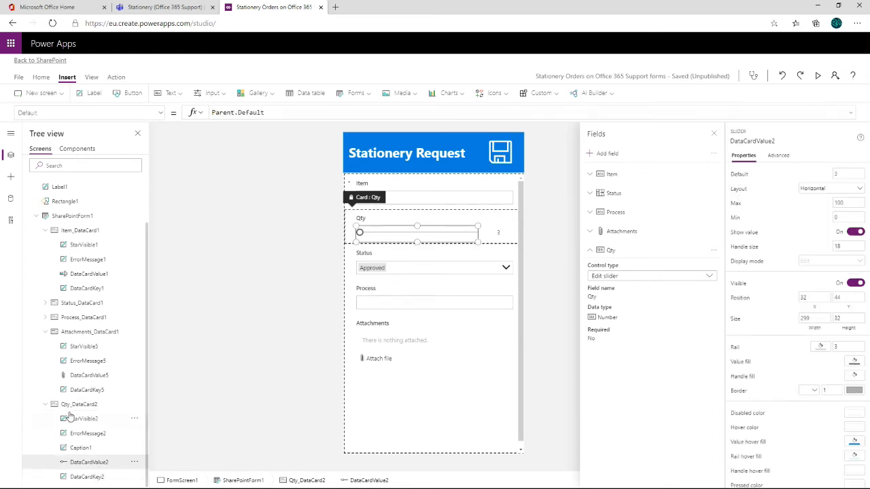
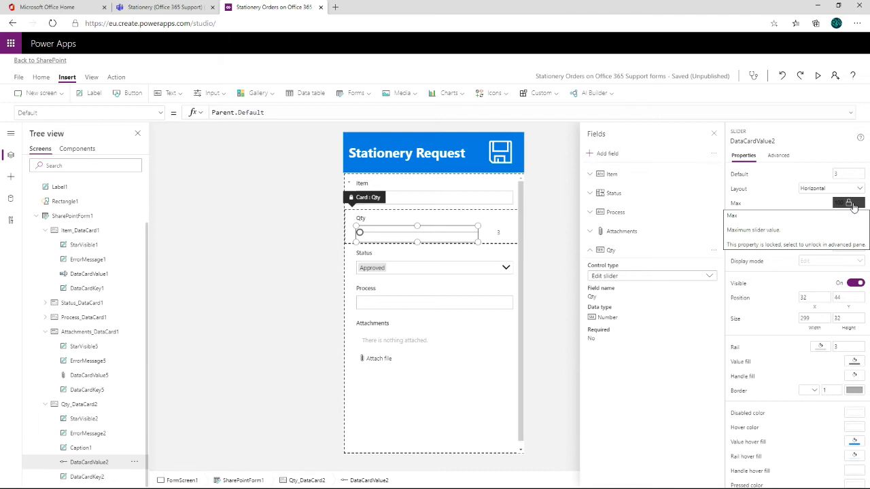
- Unlock the Qty card's properties for editing and keep its slider selected
left_click(780, 157)
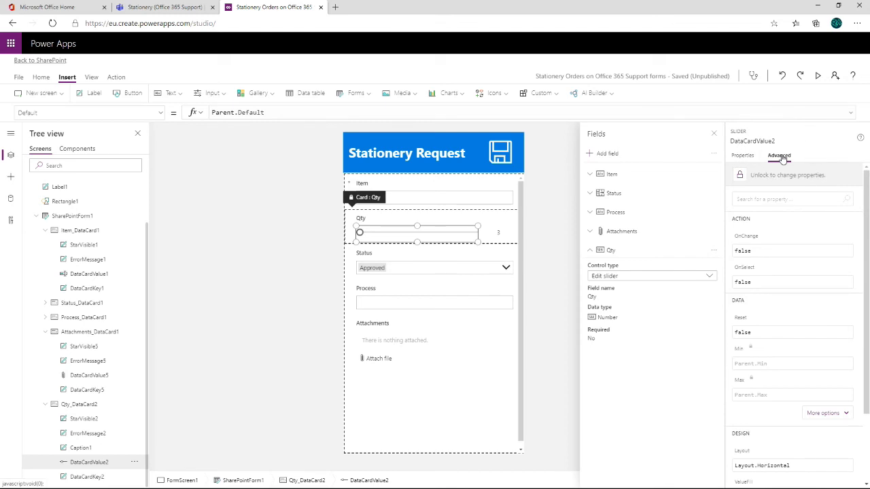
left_click(740, 177)
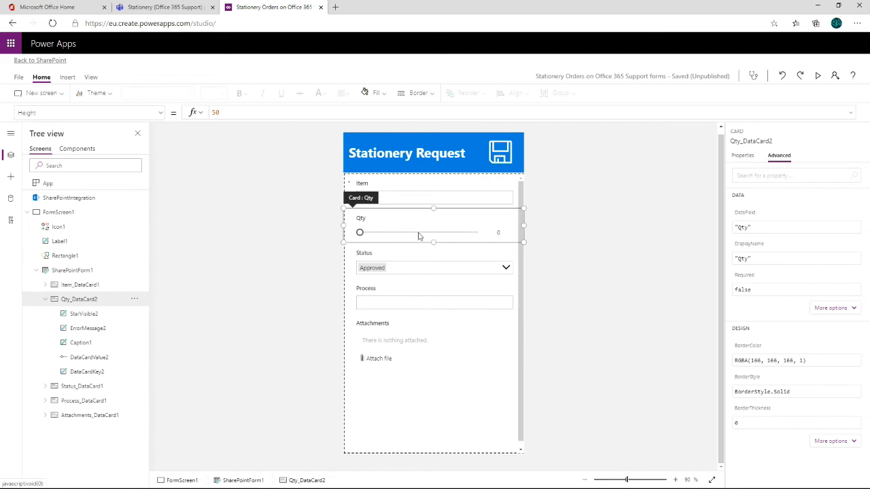
left_click(419, 234)
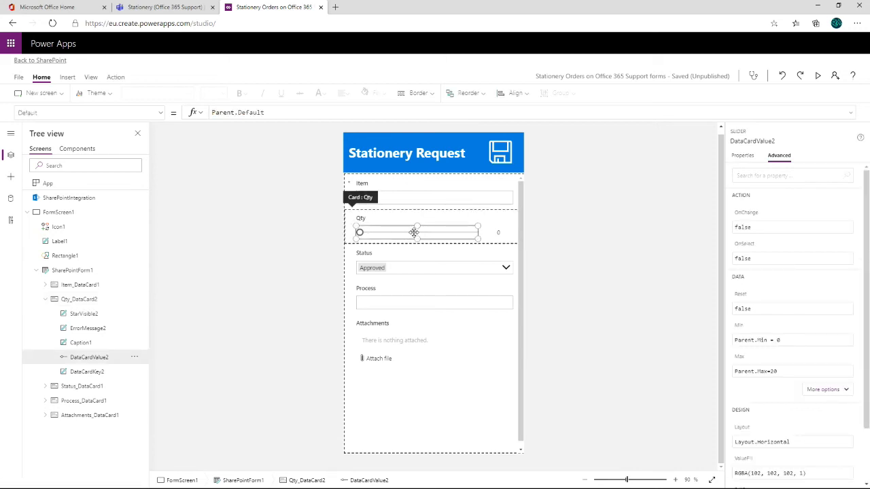
- Set the Qty slider's Min property to 1, replacing the Parent.Min formula
left_click(779, 157)
left_click(740, 364)
left_click_drag(781, 344, 711, 346)
type("0")
left_click_drag(747, 341, 722, 339)
type("-1")
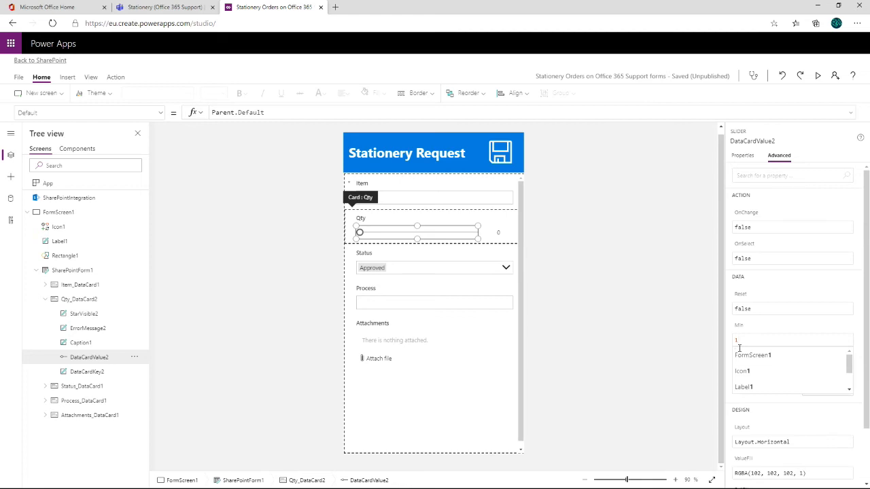
key("shift+Return")
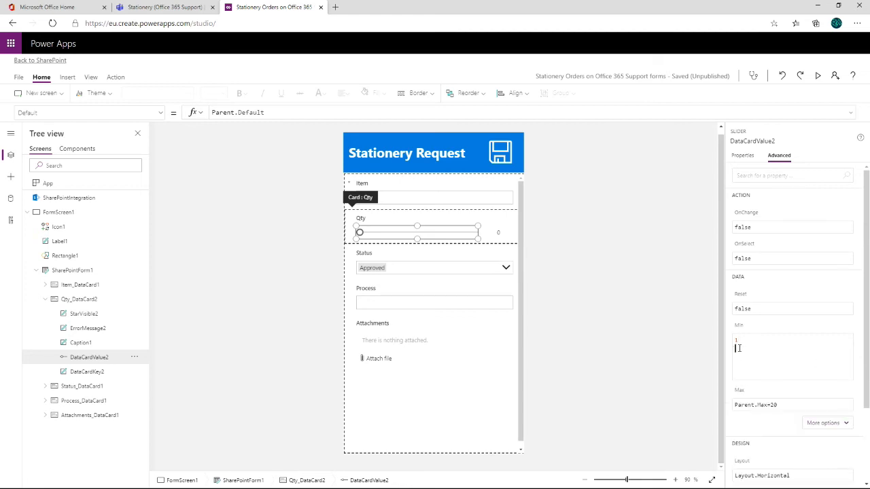
key("BackSpace")
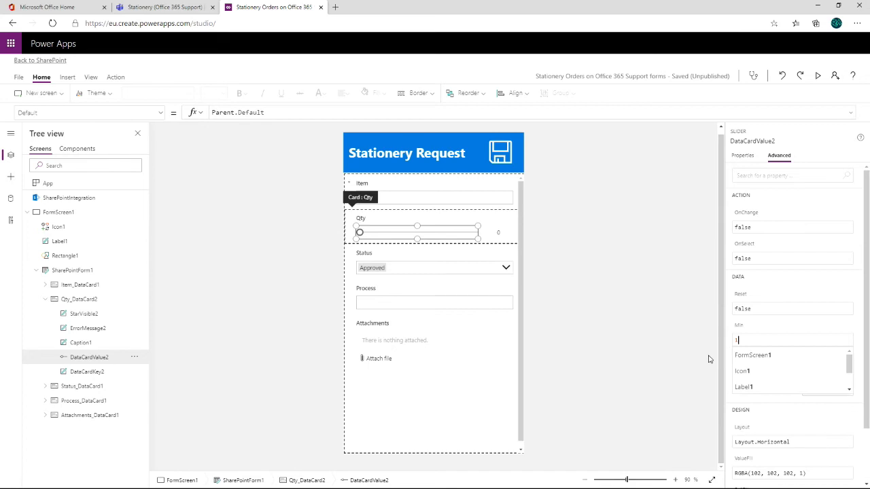
left_click(688, 349)
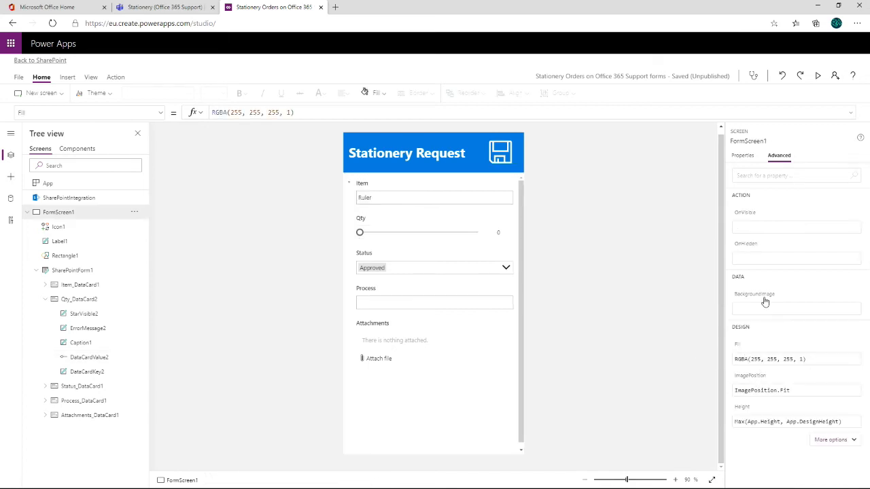
- Select the Qty slider again and set its Max property to 20, replacing the Parent.Max formula
left_click(397, 239)
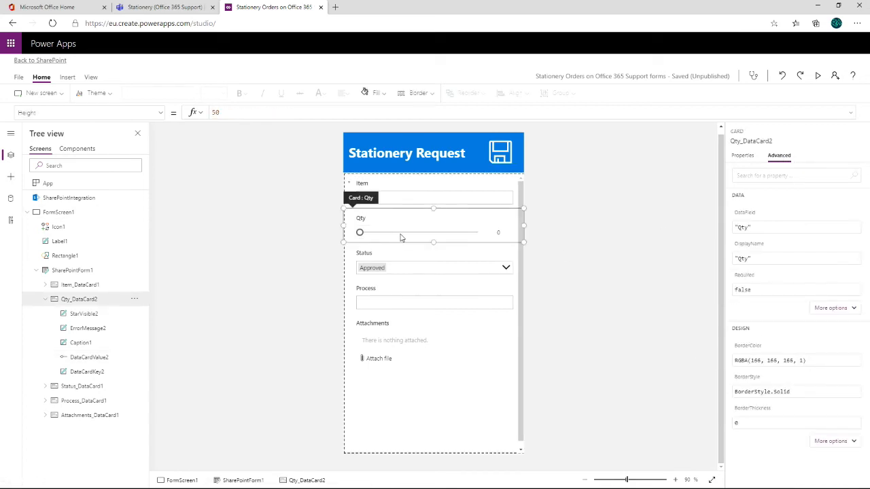
left_click(401, 235)
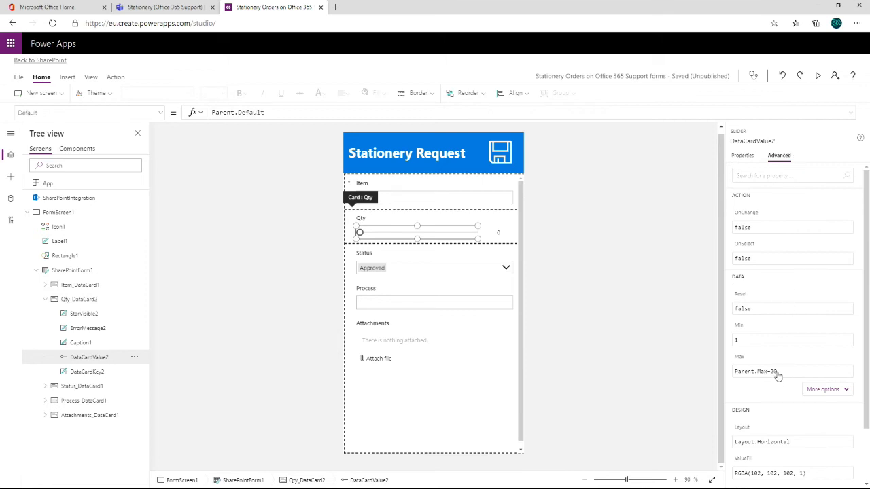
left_click_drag(779, 371, 711, 373)
key("BackSpace")
type("20")
left_click(272, 266)
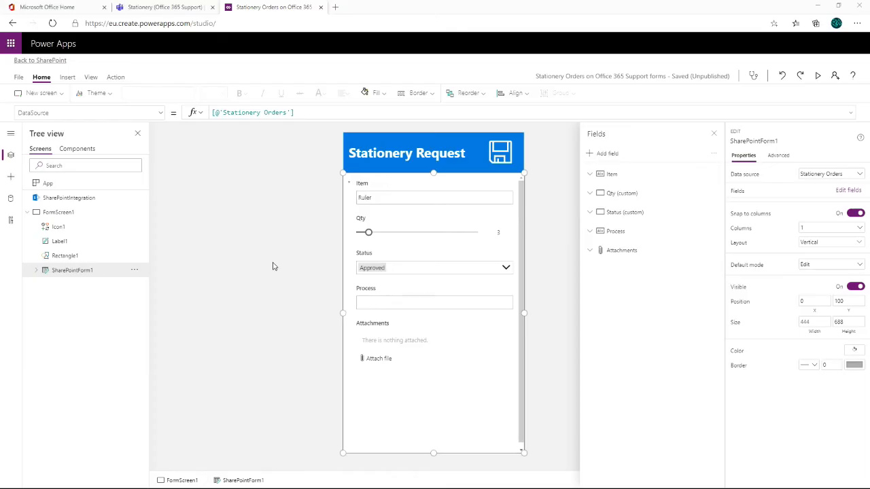
- Change the Item field's control type from Edit text to Allowed values
left_click(466, 188)
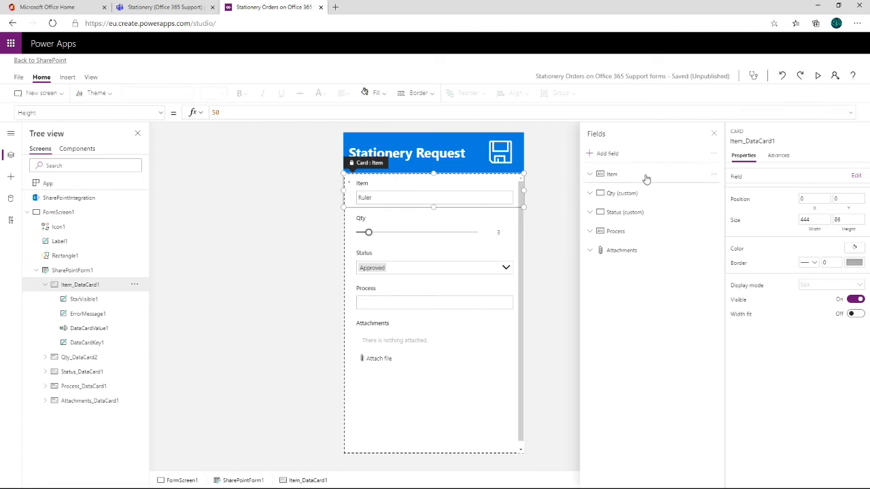
left_click(591, 174)
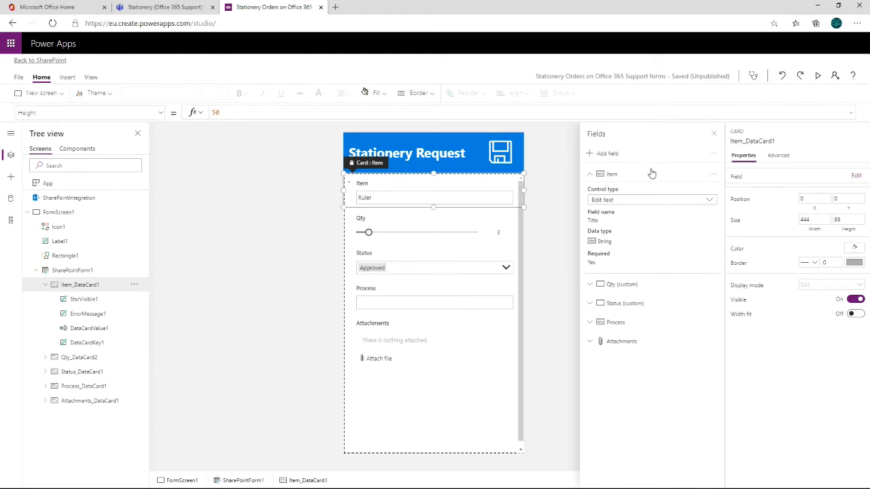
left_click(680, 203)
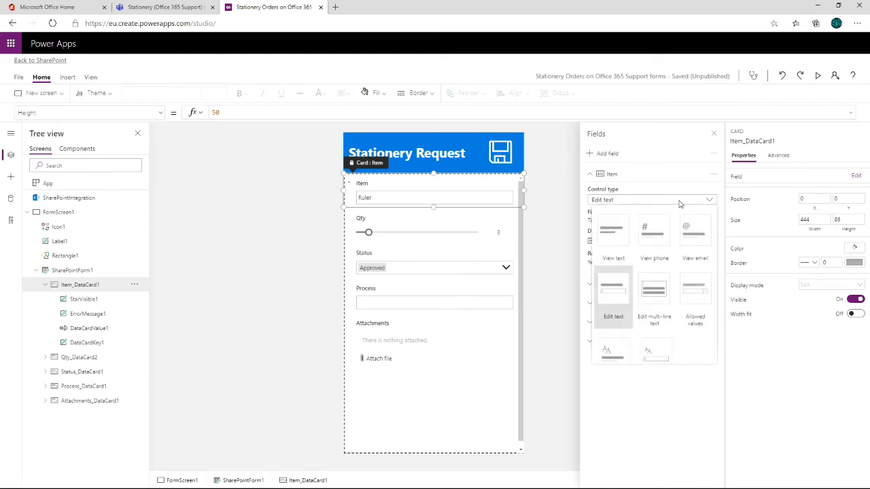
left_click(699, 297)
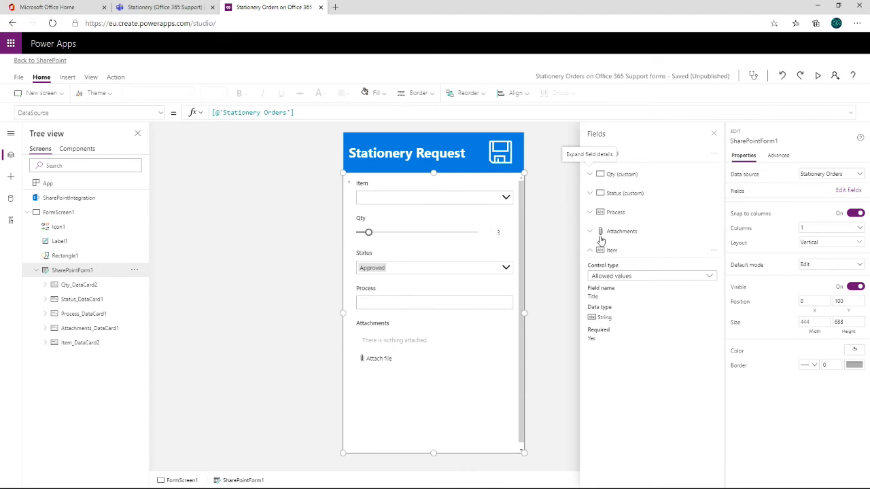
- Select the Item card and unlock its advanced properties for editing
left_click(450, 190)
left_click(783, 156)
left_click(785, 158)
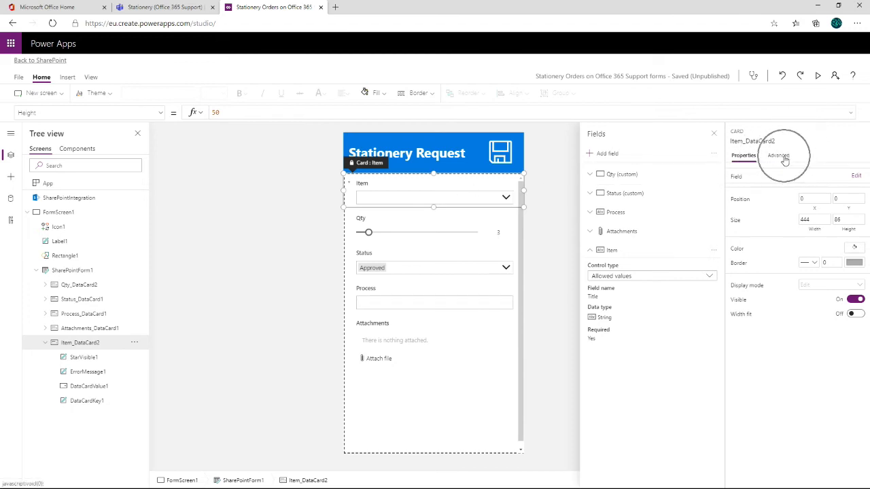
left_click(738, 175)
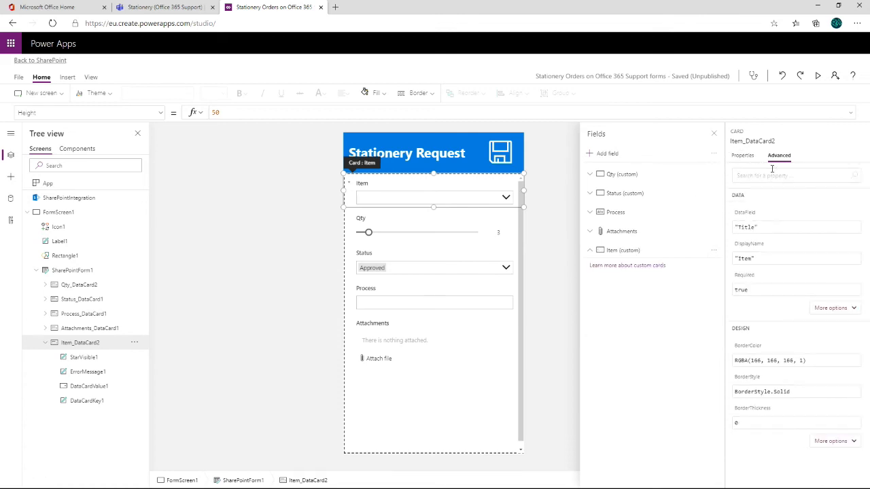
left_click(745, 159)
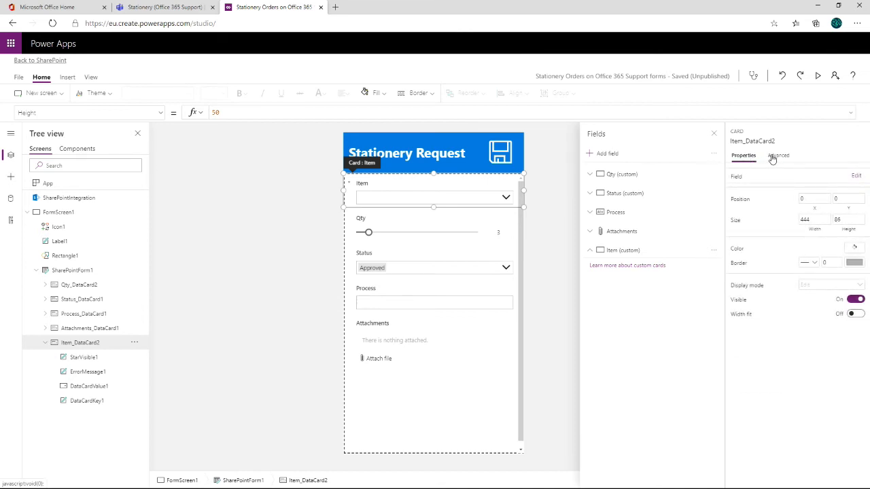
left_click(774, 156)
- Select the Item card's drop-down, DataCardValue1, and clear the formula in its Items property
left_click(436, 199)
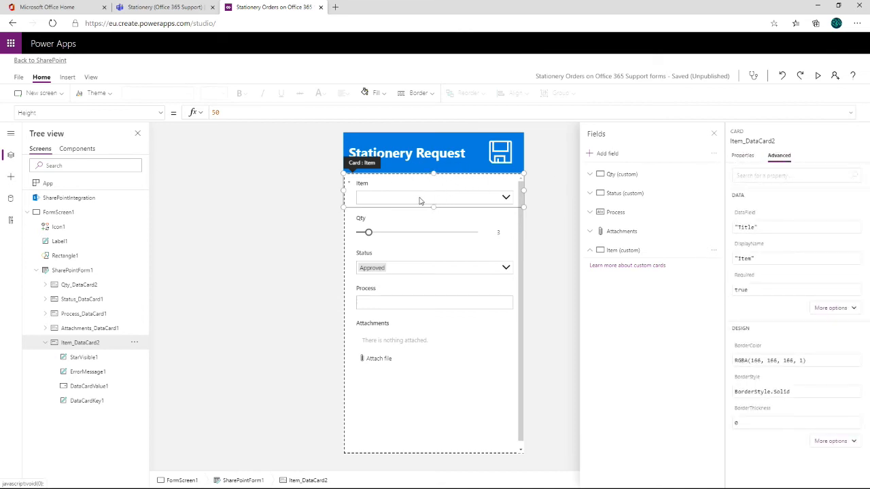
left_click(415, 197)
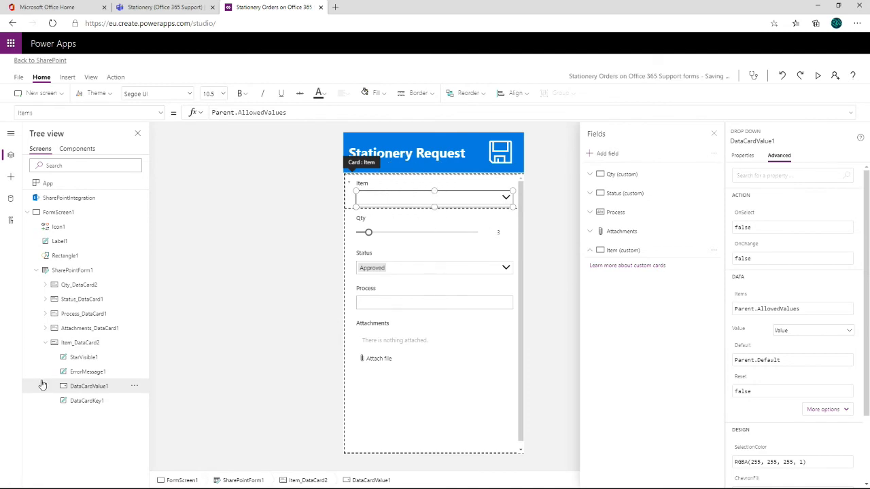
left_click(76, 392)
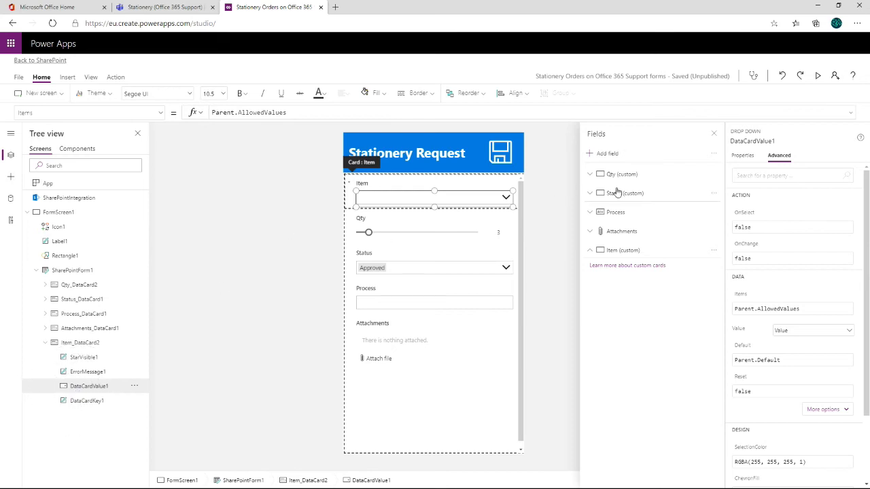
left_click(776, 183)
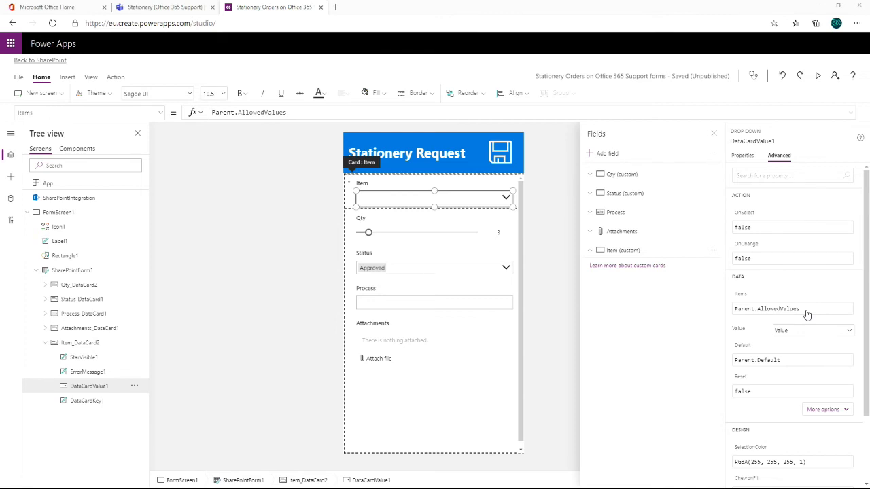
left_click_drag(807, 310, 727, 309)
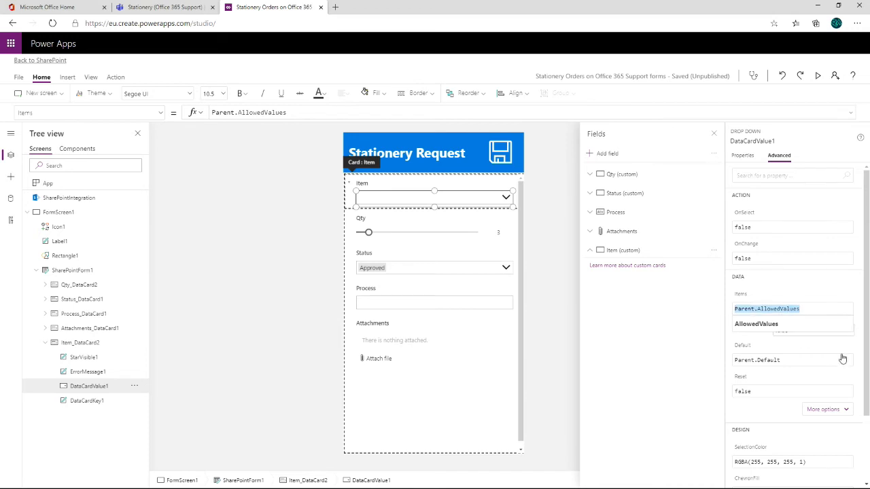
key("BackSpace")
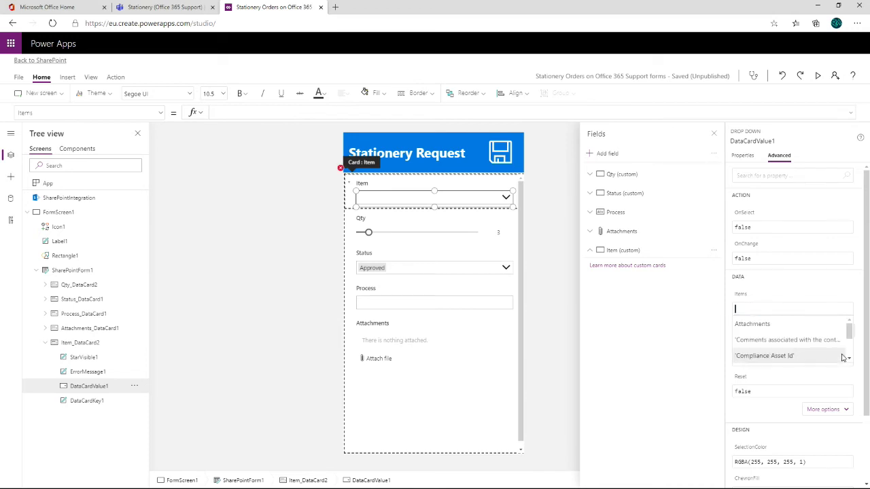
- Begin the drop-down's Items formula with an opening square bracket and an opening quotation mark on the following line
type("[")
key("shift+Return")
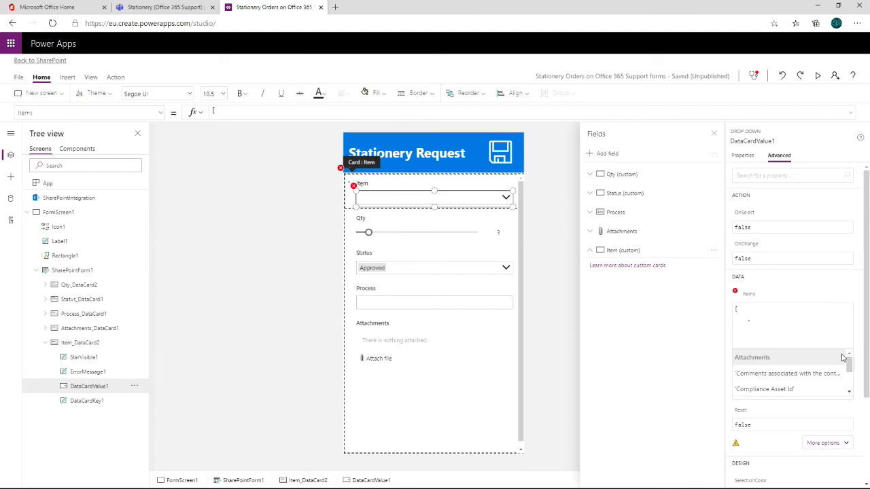
type("\"")
key("BackSpace")
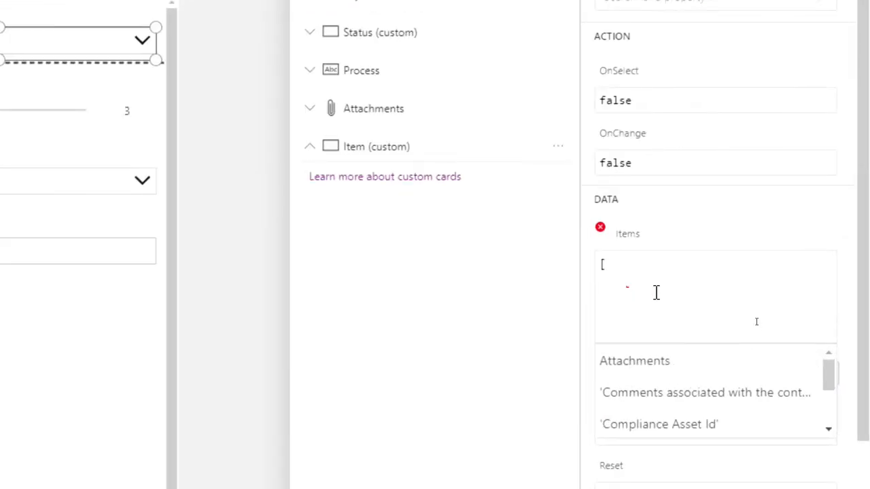
left_click(744, 310)
key("Delete")
key("Return")
type("\"")
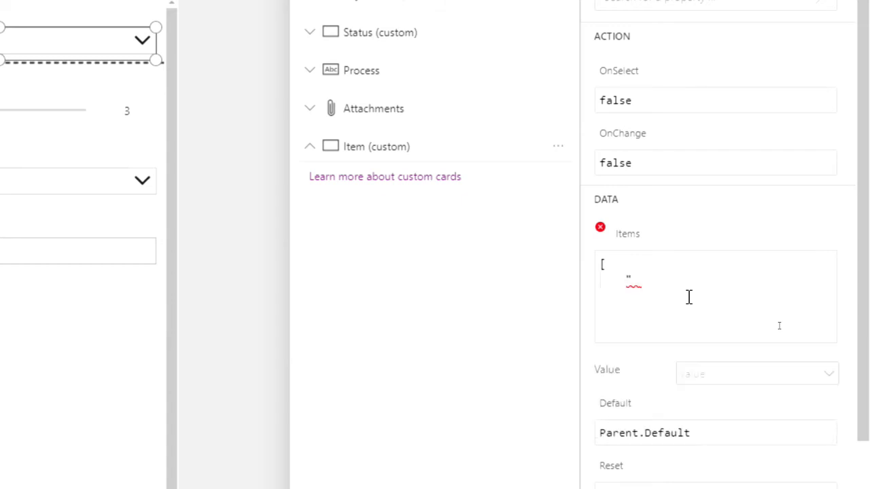
type("paper")
- Enter "Paper (A4 Plain)" as the first choice in the Items list, followed by a comma
key("ctrl+Left")
key("shift+Right")
type("P")
key("ctrl+Right")
type("(A4 Plain")
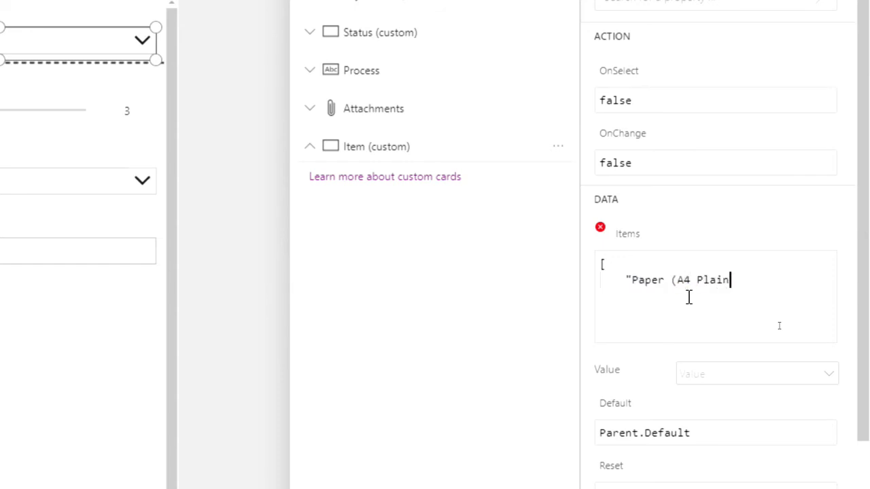
type("),")
key("BackSpace")
type("\", ")
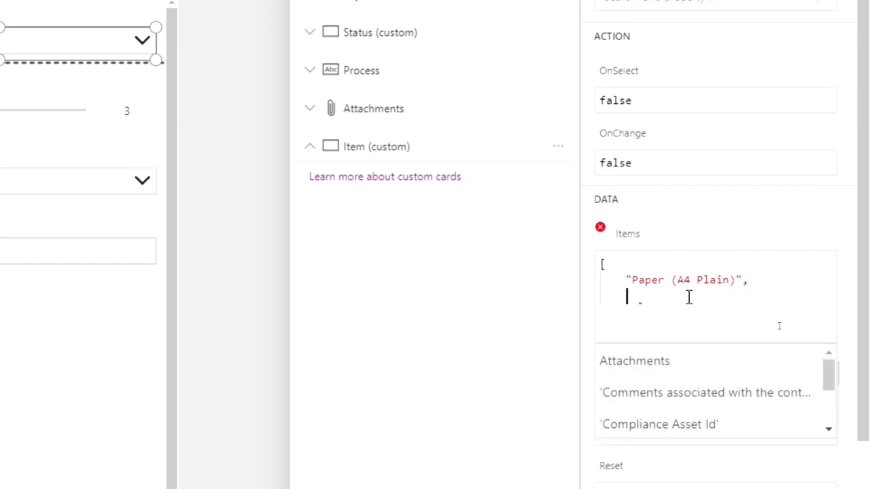
type("\"Ruler ")
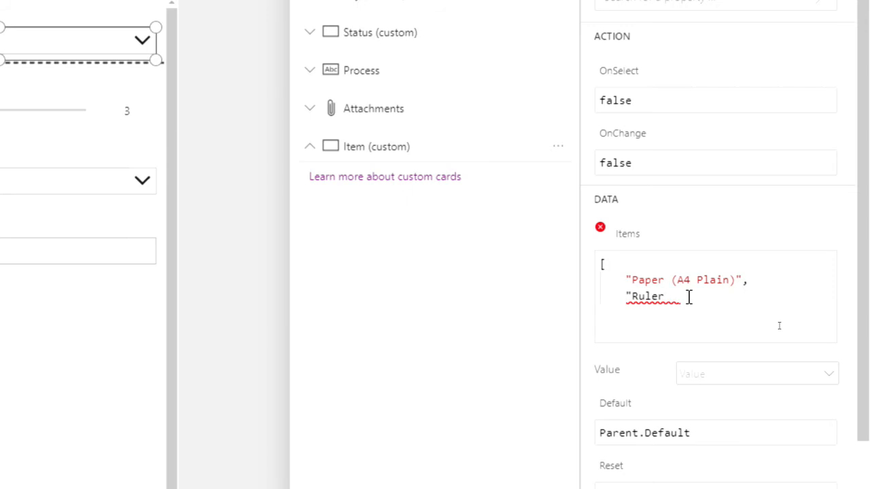
type("\"")
type(",")
- Add "Ruler", "Staples" and "Stapler" to the Items list, each on its own line and followed by a comma
key("Return")
type("\"Stapler")
key("BackSpace")
type("s\",")
key("Return")
type("\"Stapler\",")
key("Return")
- Add "Pens (Black x 3)", "Pens (Blue x 3)" and "Hole Punch" to the Items list on separate lines
type("\"Pens")
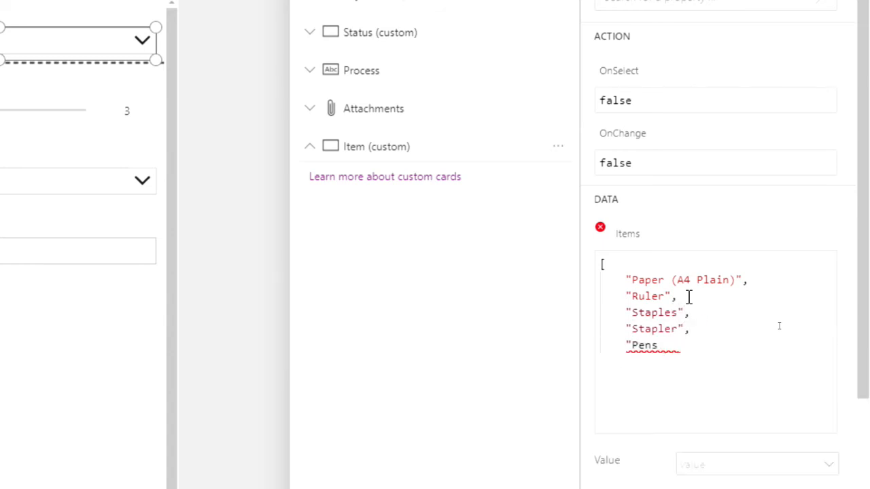
type(" (Black x 3)")
key("BackSpace")
type(")\"")
key("Return")
type("\"Pens (Bl")
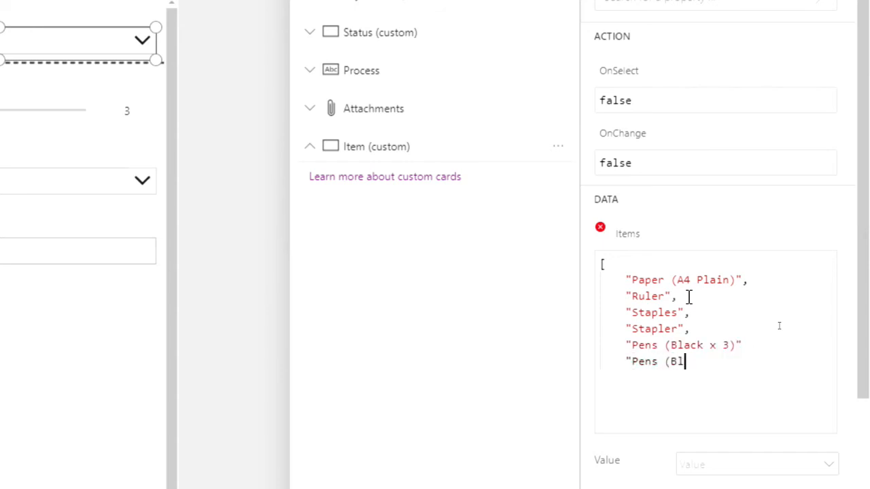
type("ue x 3)\"")
key("Return")
type("\"Hole Punch\"")
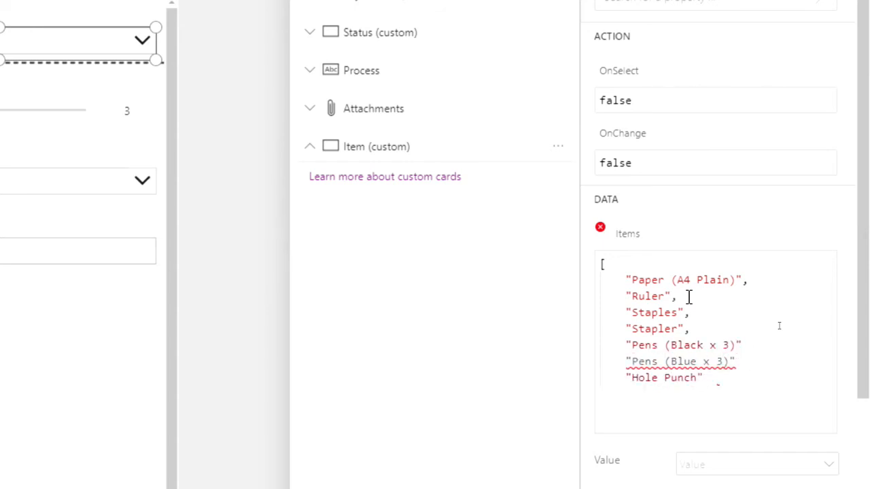
- Close the Items list with a square bracket and add the missing commas after the two Pens entries
key("Return")
type("]")
left_click(637, 280)
left_click(750, 346)
type(",")
left_click(742, 363)
type(",")
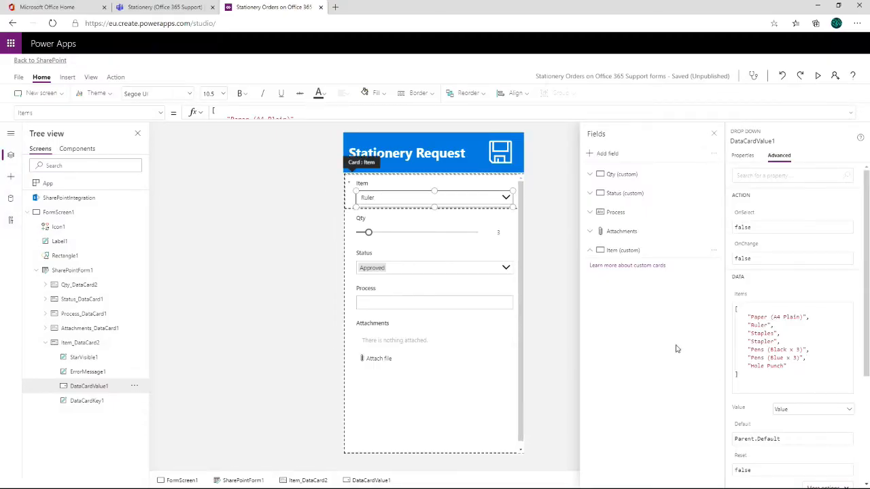
- Remove the Status field from the SharePoint form
left_click(557, 266)
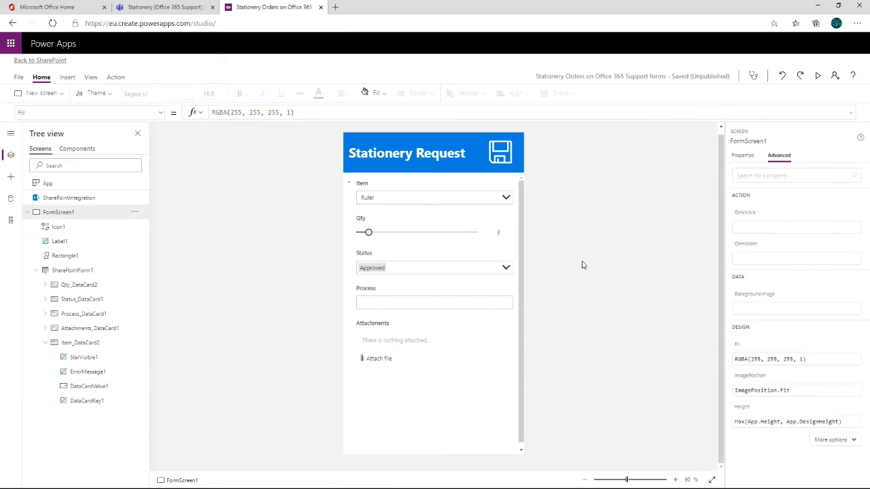
left_click(457, 260)
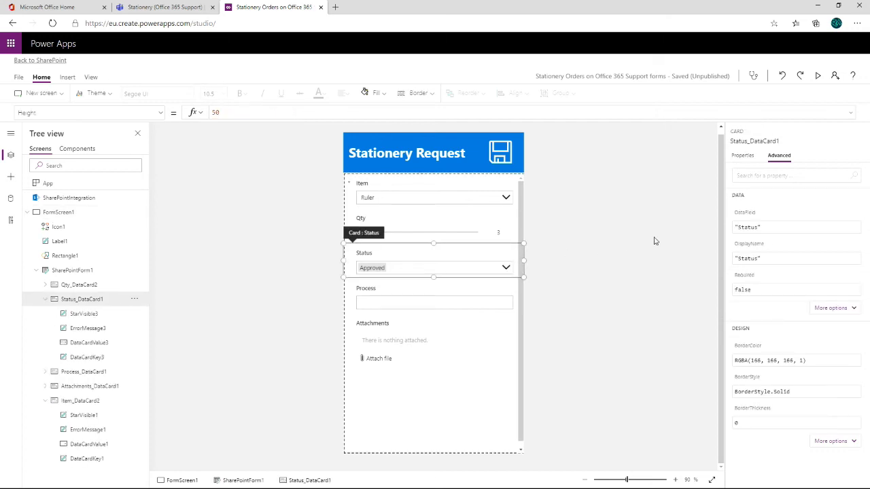
left_click(741, 157)
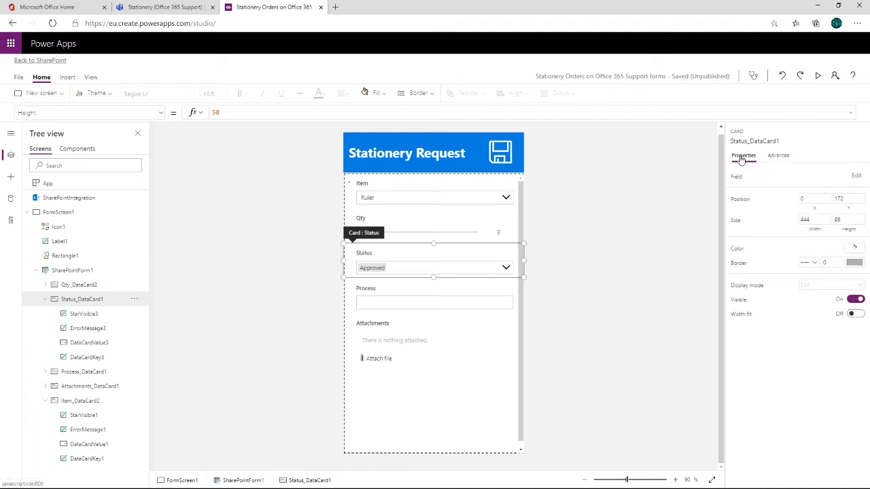
left_click(856, 177)
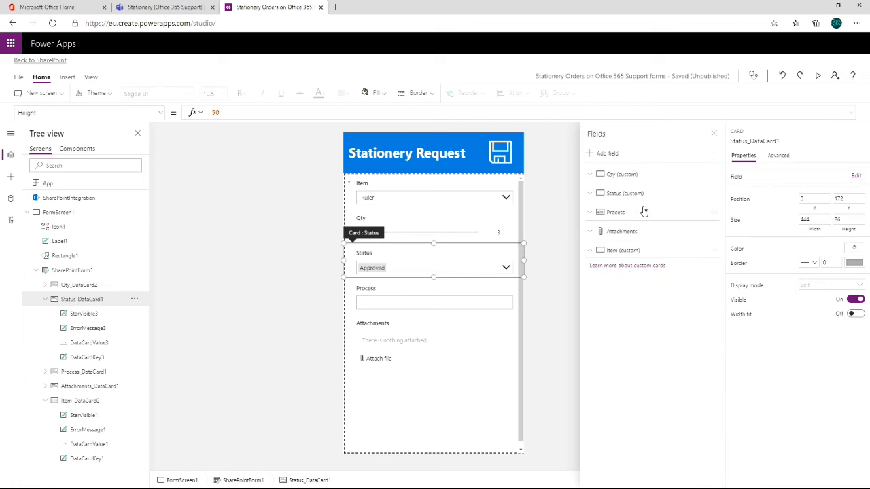
left_click(714, 196)
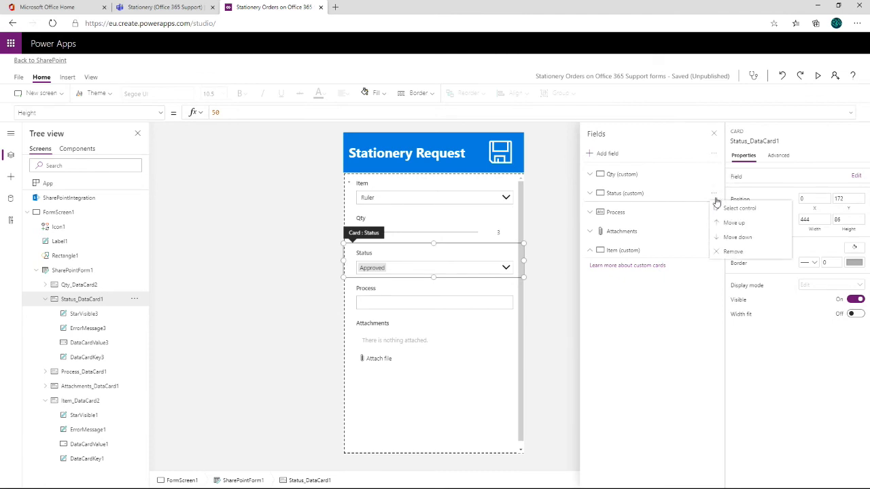
key("Delete")
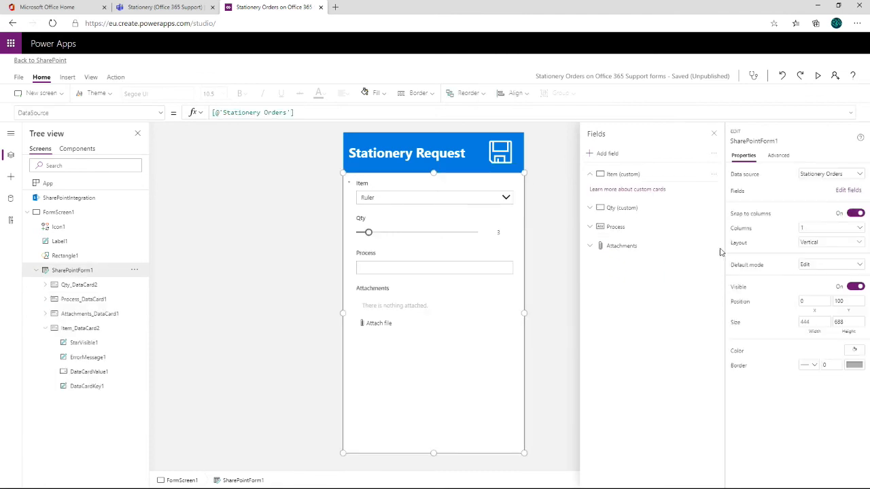
- Remove the Process and Attachments fields from the form, leaving only Item and Qty
left_click(652, 233)
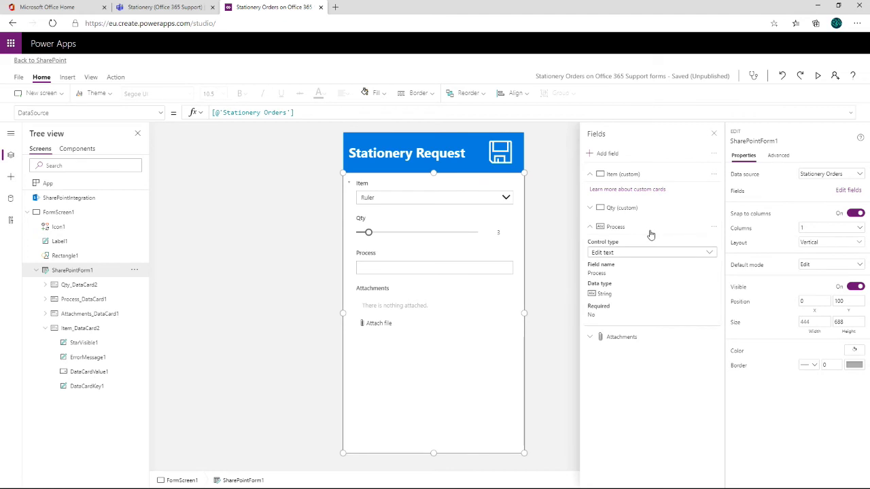
left_click(715, 229)
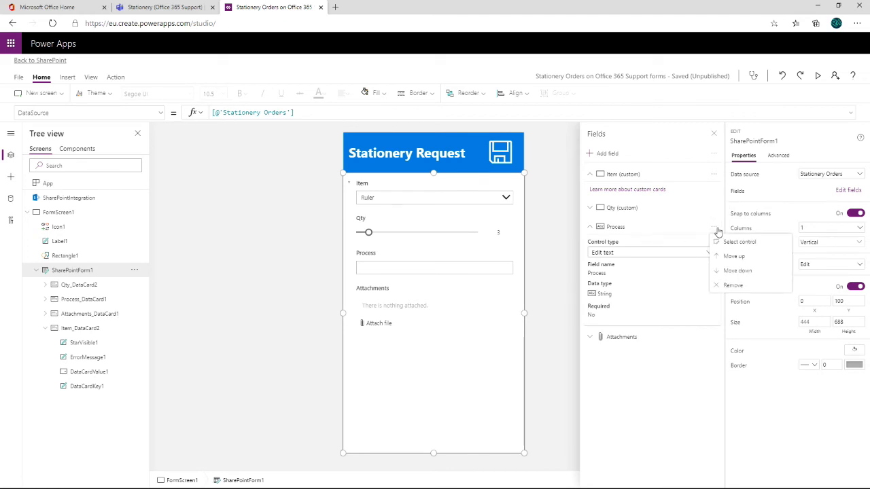
left_click(733, 285)
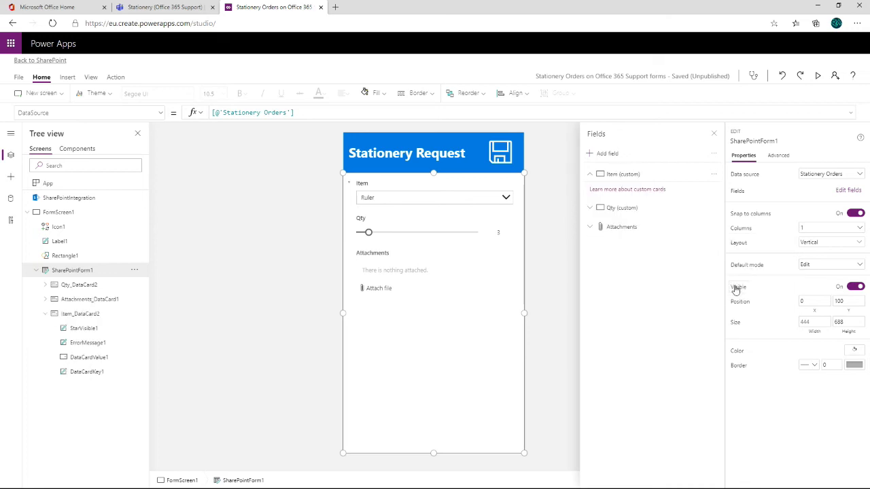
left_click(660, 234)
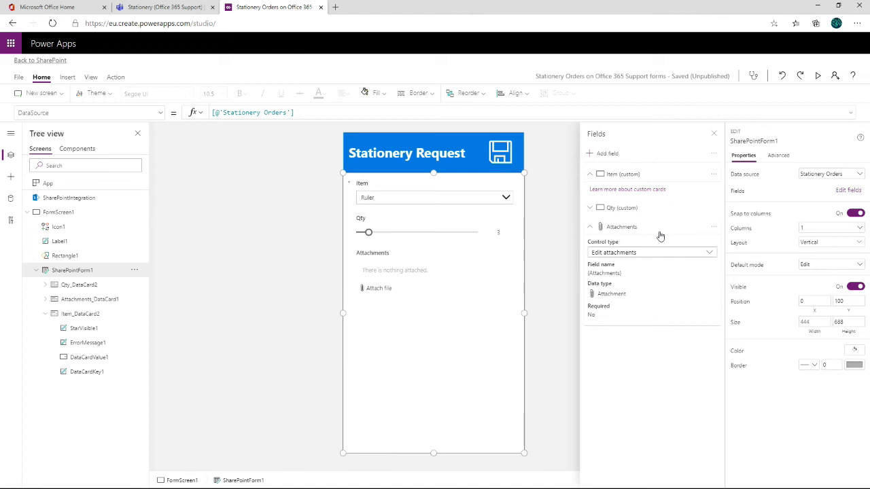
left_click(714, 230)
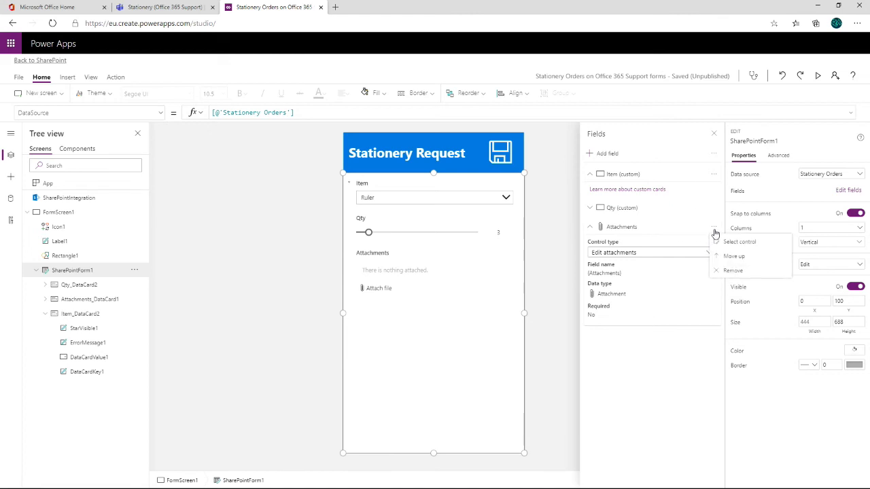
left_click(733, 271)
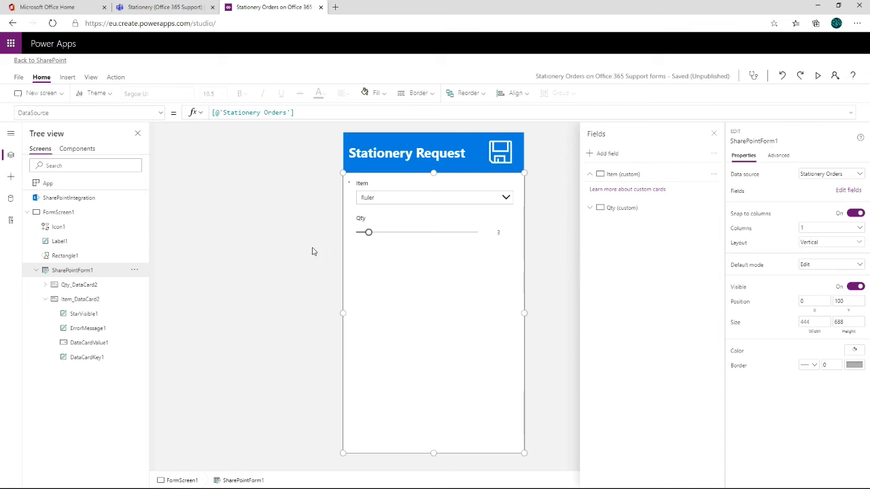
- Save the form without a version note and return to the form design with the whole screen selected
left_click(18, 77)
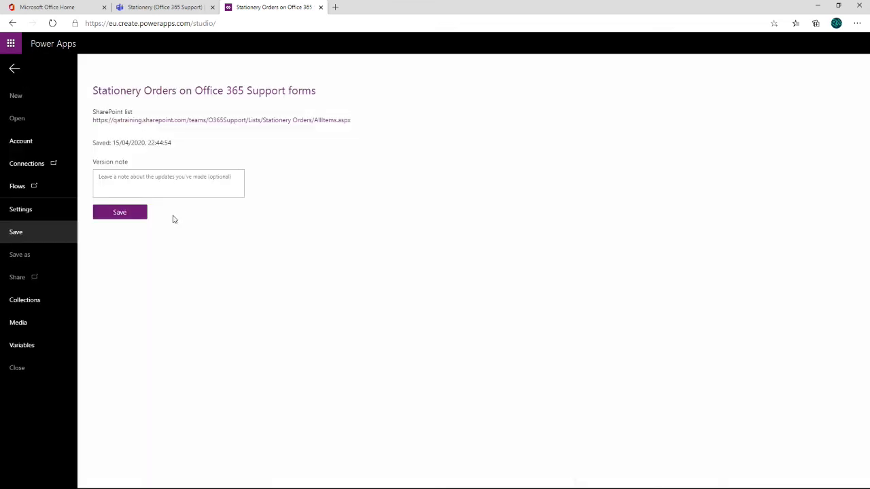
left_click(125, 216)
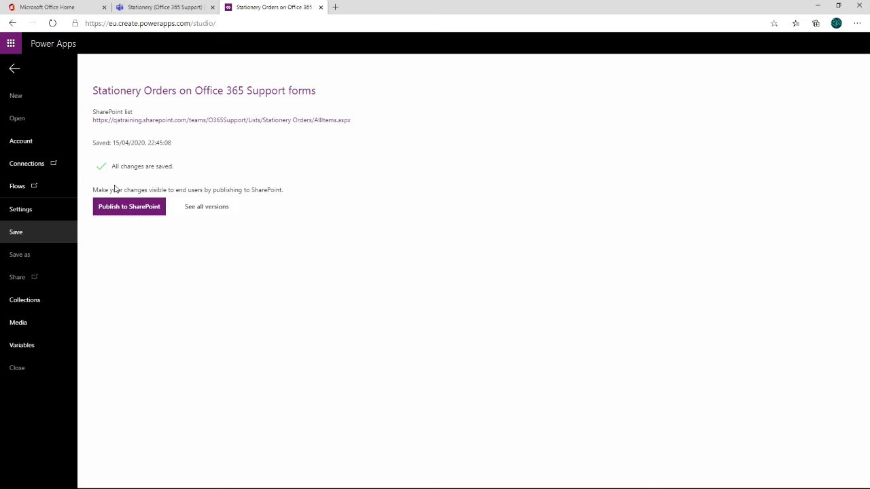
left_click(13, 72)
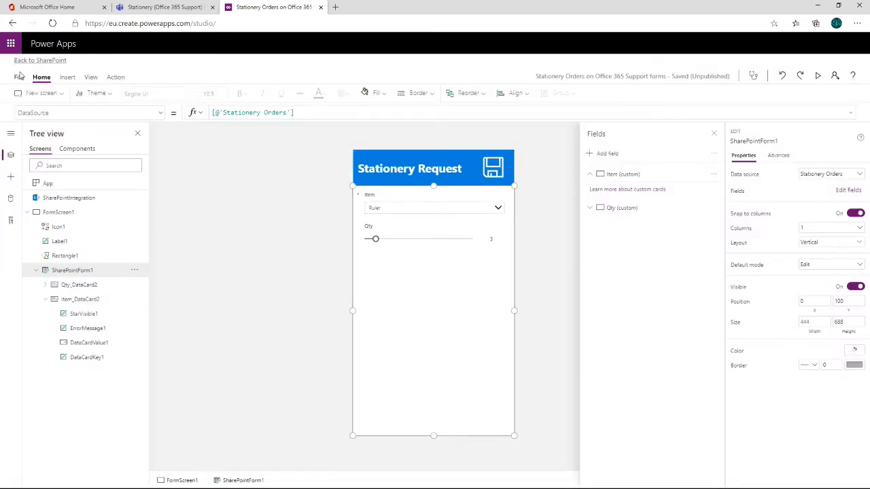
left_click(272, 236)
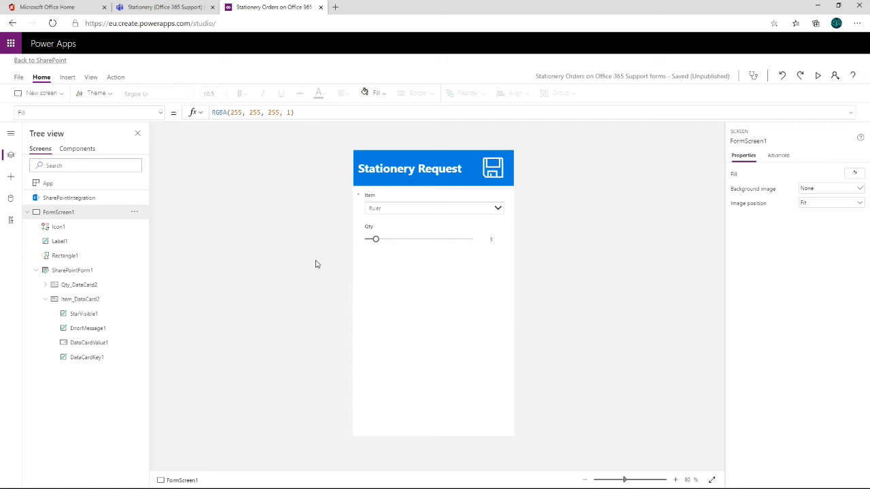
left_click(491, 171)
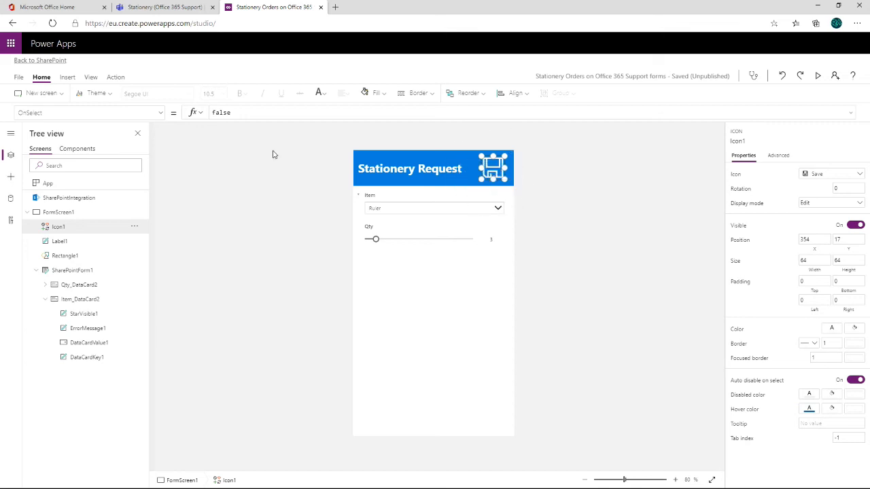
left_click(159, 115)
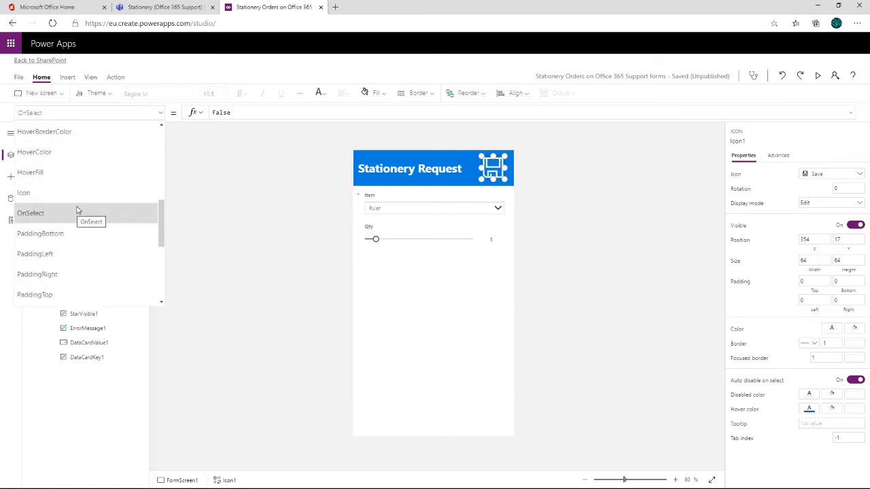
left_click(193, 201)
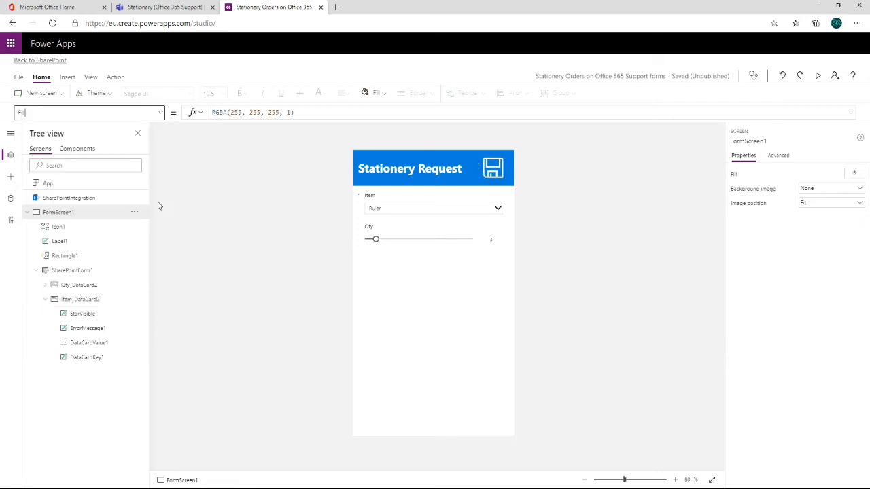
- Start a new Power Automate flow for the header's Save icon from the "Add an item to SharePoint and send an email" template
left_click(490, 170)
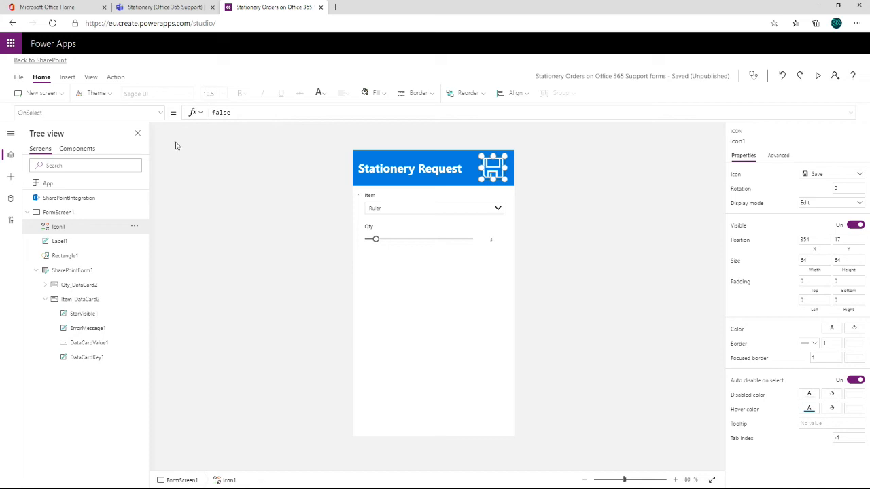
left_click(116, 78)
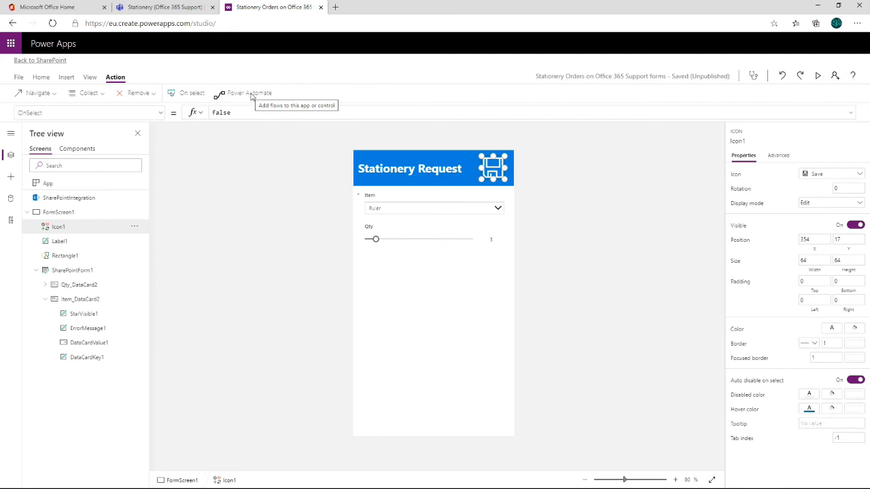
left_click(249, 94)
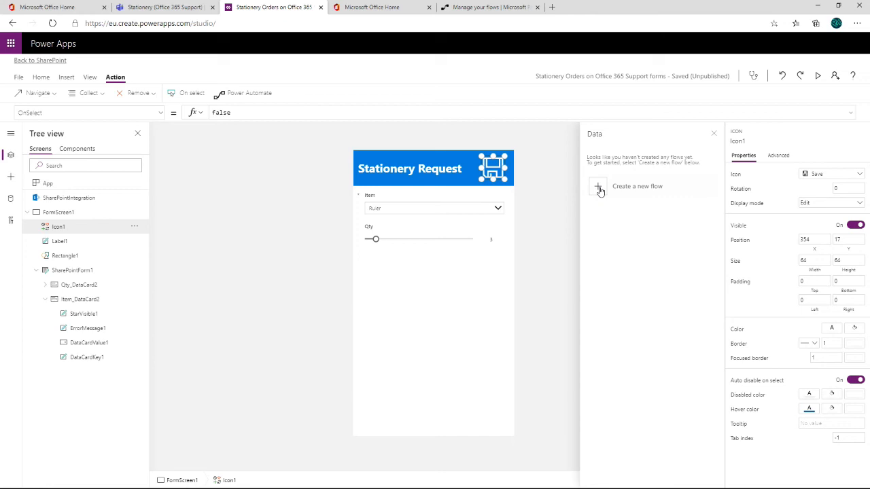
left_click(599, 189)
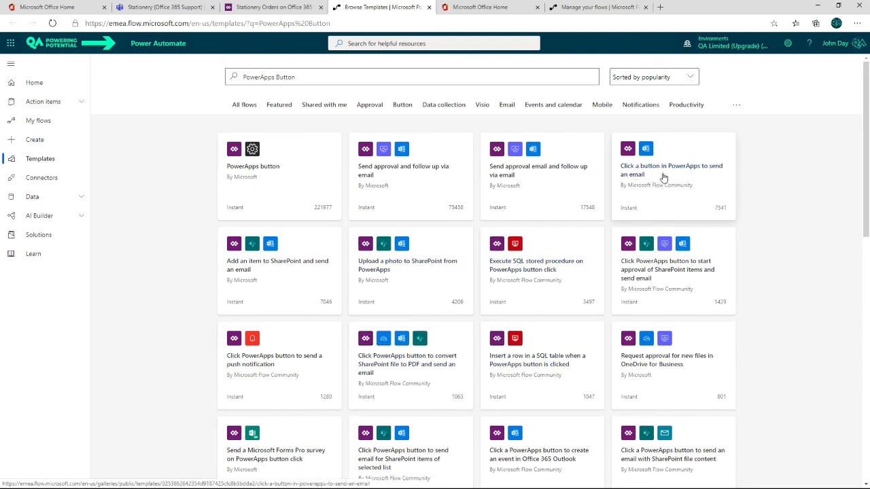
left_click(261, 256)
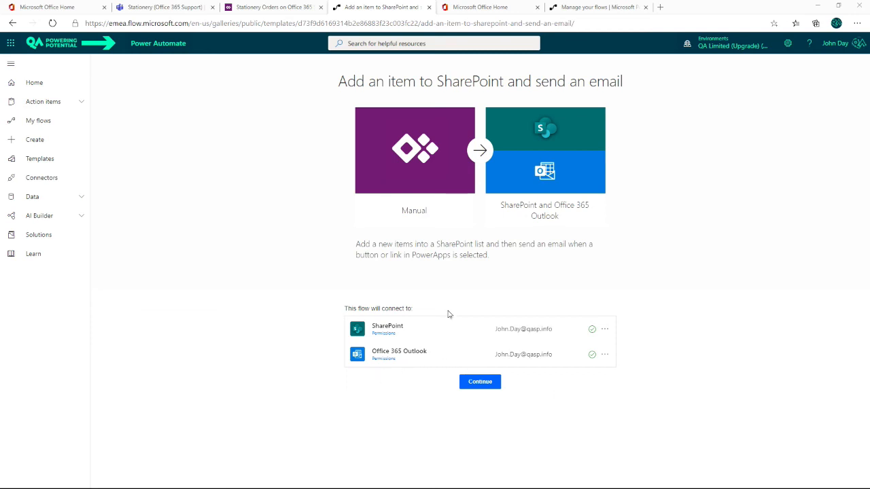
left_click(488, 384)
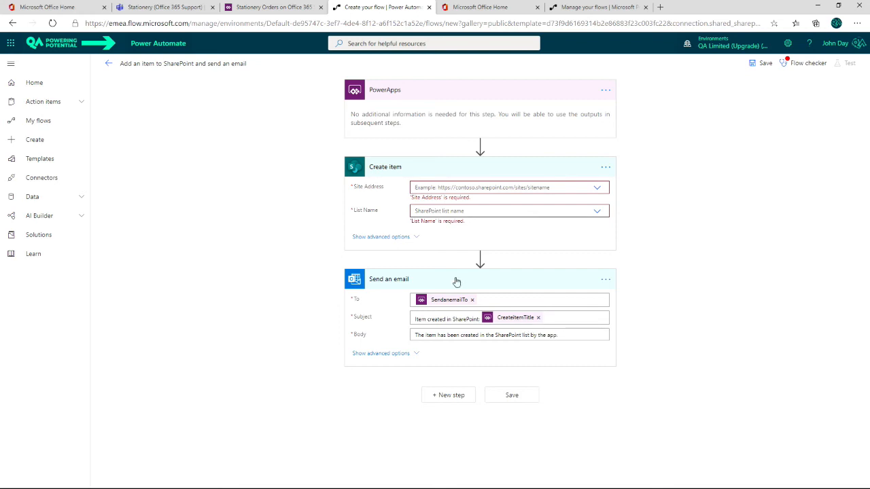
- Set the Create item action's site address to Office 365 Support and its list name to Stationery Orders
left_click(598, 191)
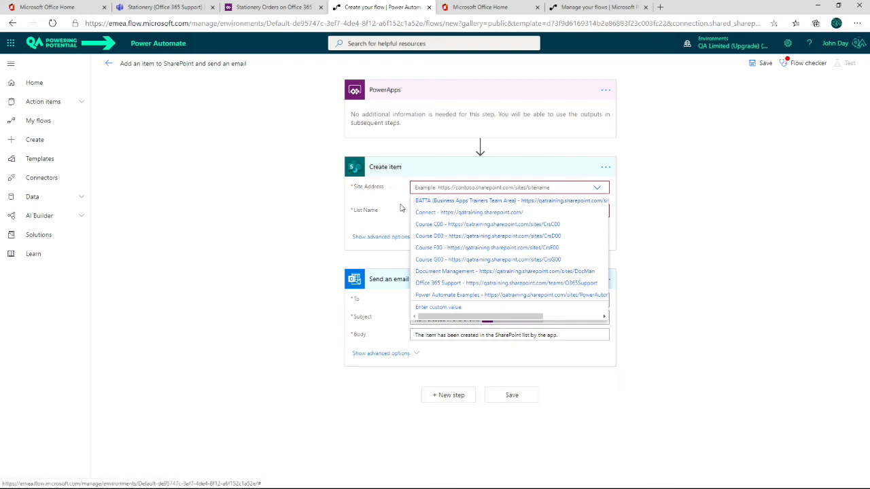
left_click(527, 284)
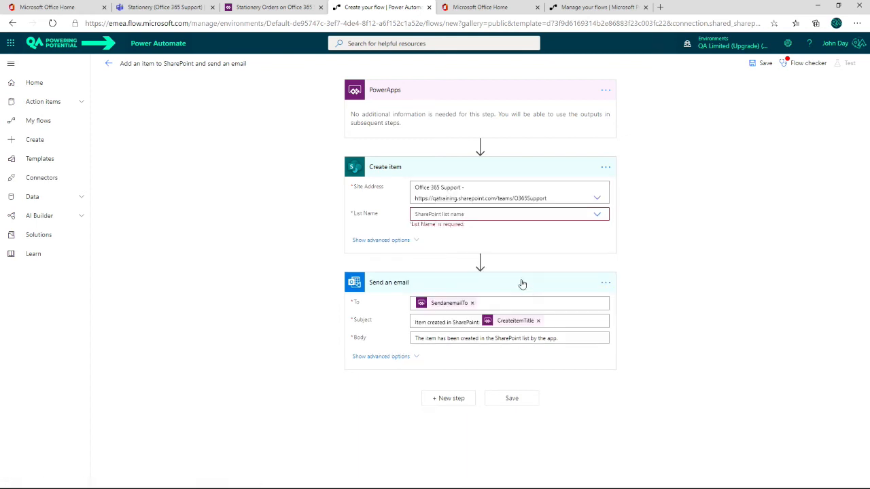
left_click(465, 214)
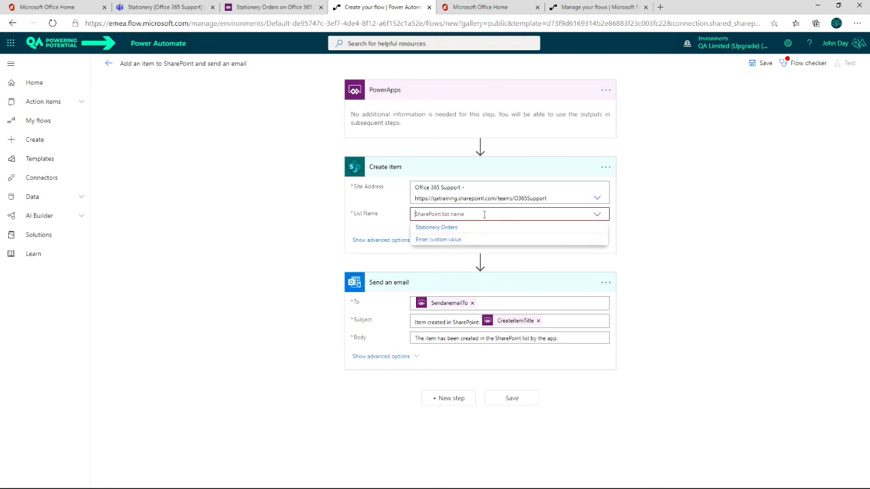
left_click(451, 231)
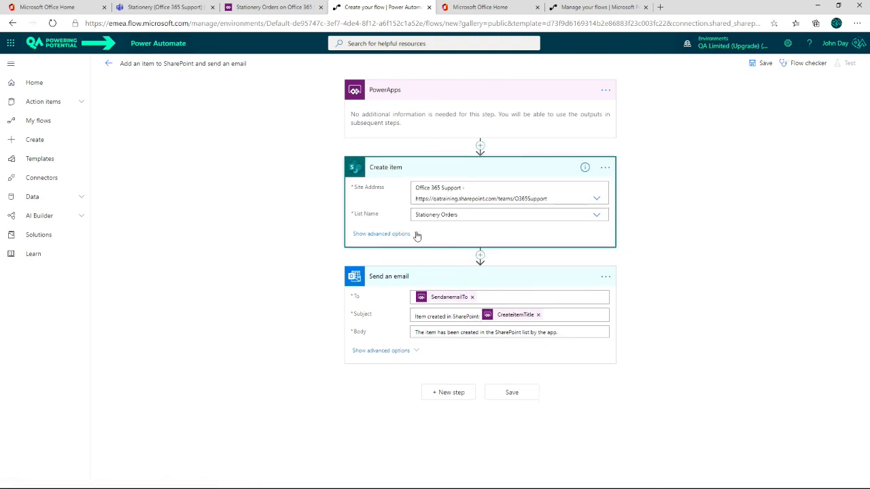
double_click(420, 236)
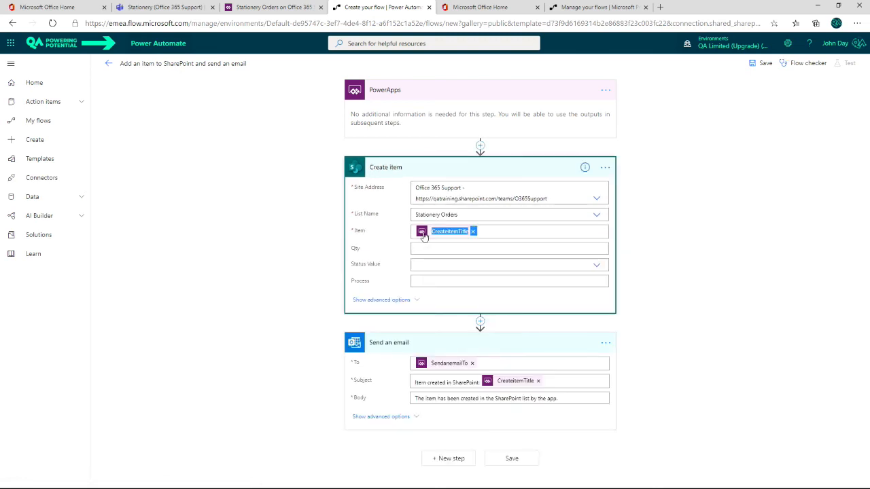
left_click(484, 233)
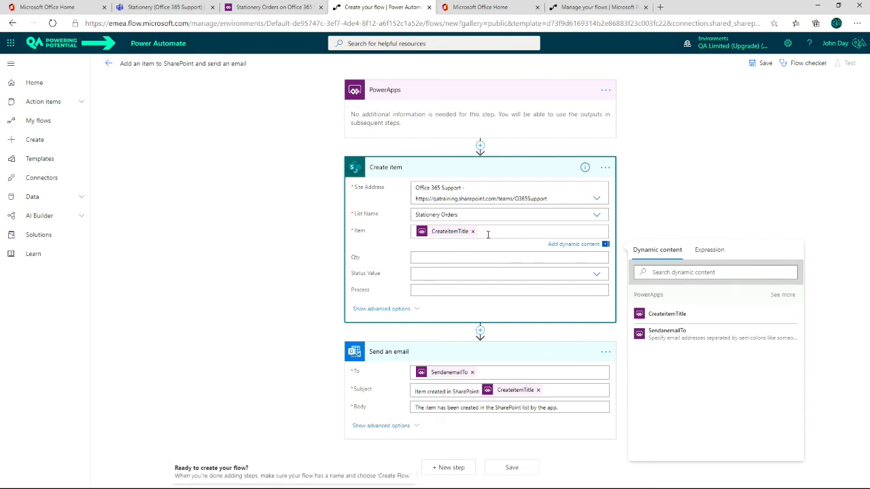
- In the Create item action, fill Qty with "Ask in PowerApps" and set Status Value to Requested
left_click(427, 259)
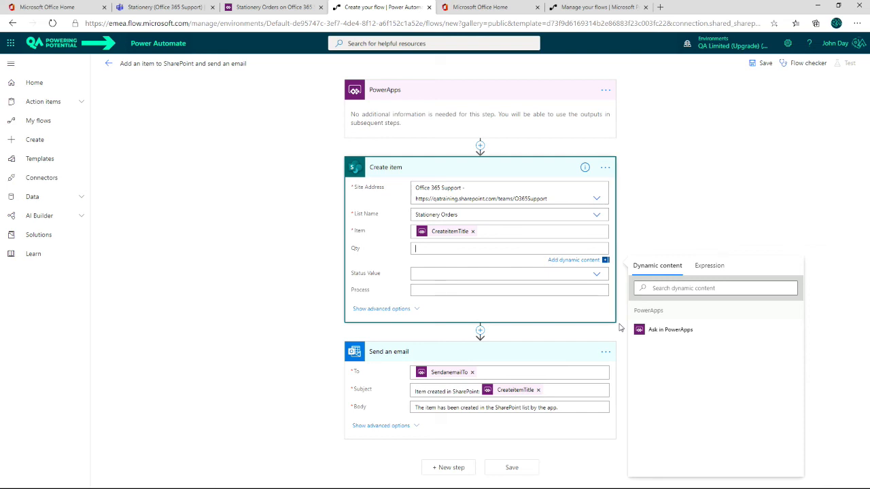
left_click(670, 330)
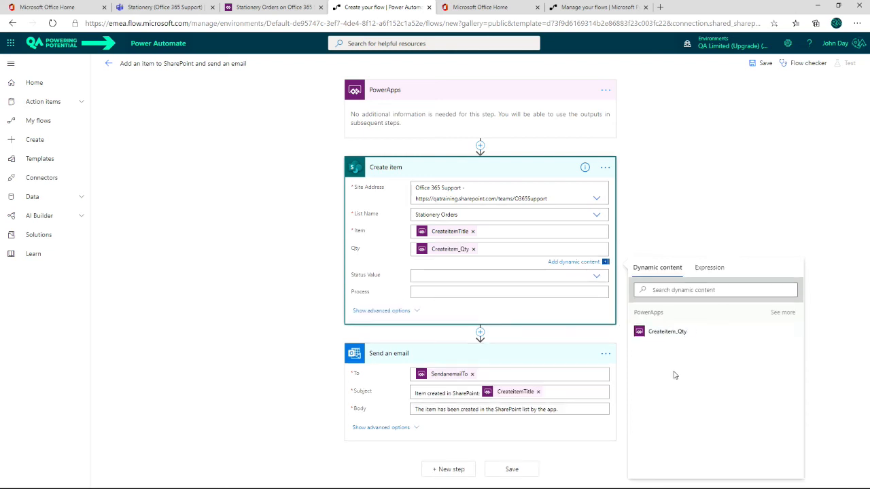
left_click(440, 275)
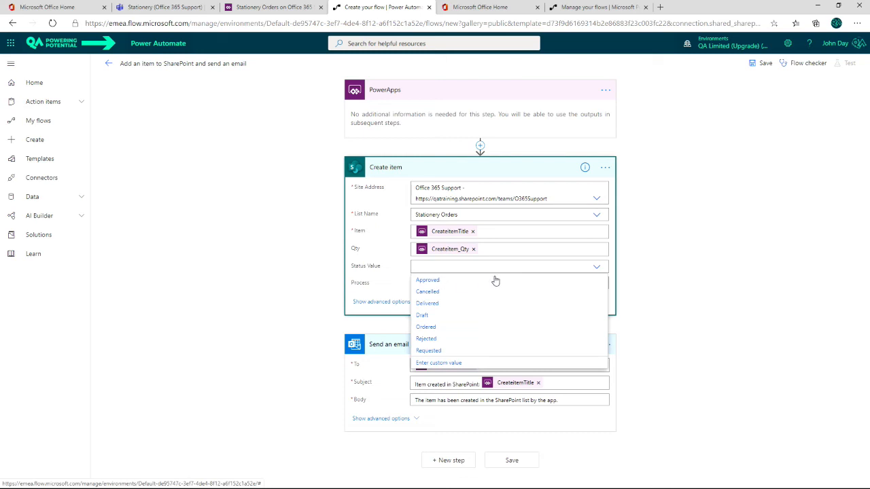
left_click(434, 350)
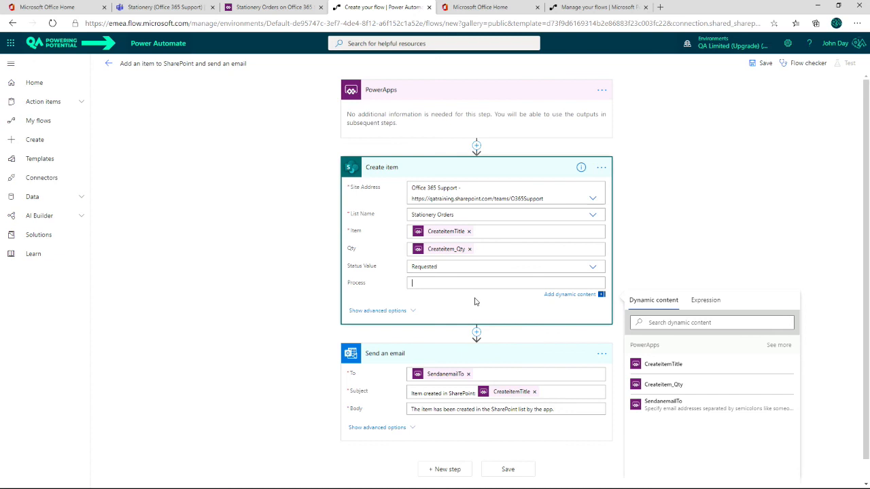
- Save the flow with the Create item action's Process field left empty, and switch back to the Stationery Orders form in Power Apps
left_click(475, 301)
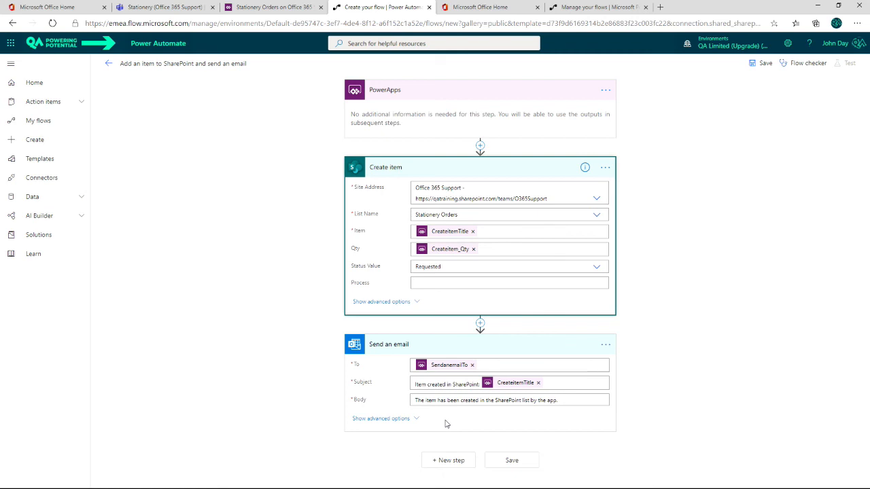
left_click(761, 63)
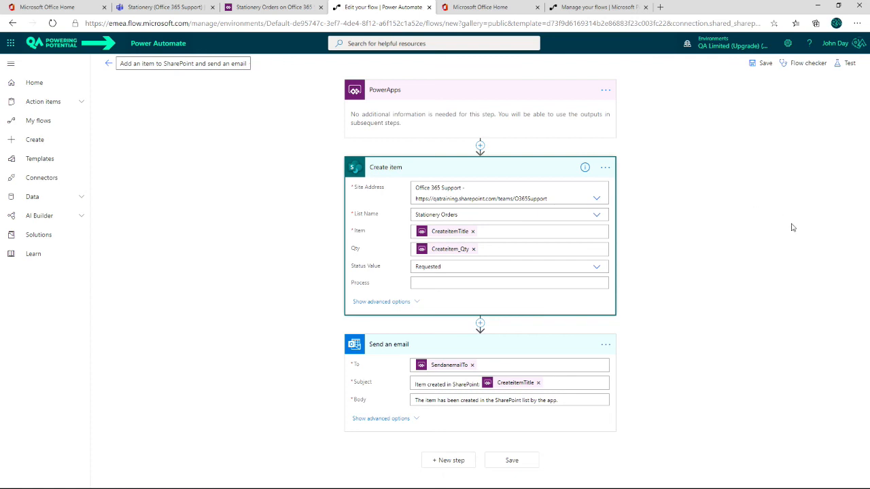
left_click(260, 7)
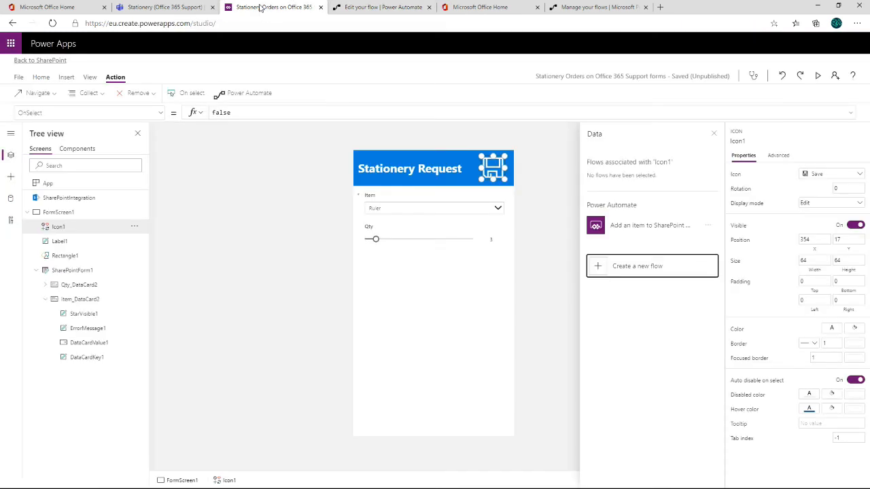
- Associate the "Add an item to SharePoint and send an email" flow with the header's Save icon
left_click(636, 230)
left_click(636, 230)
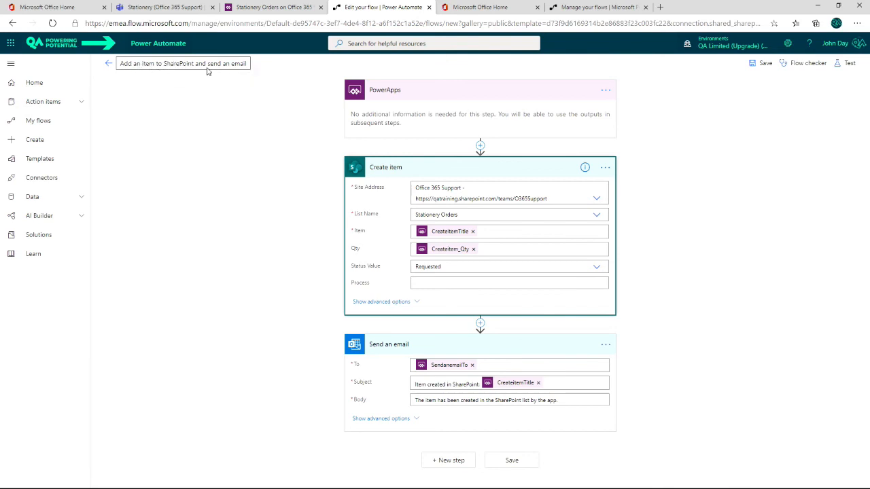
left_click(267, 10)
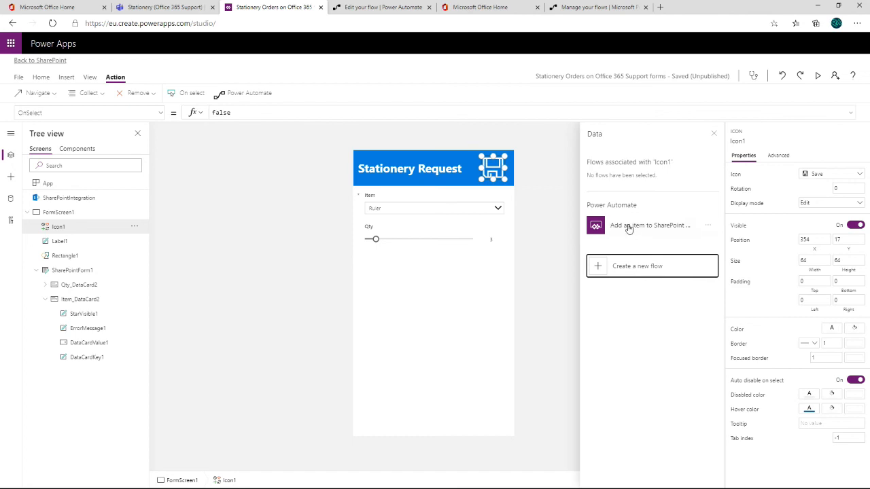
left_click(633, 229)
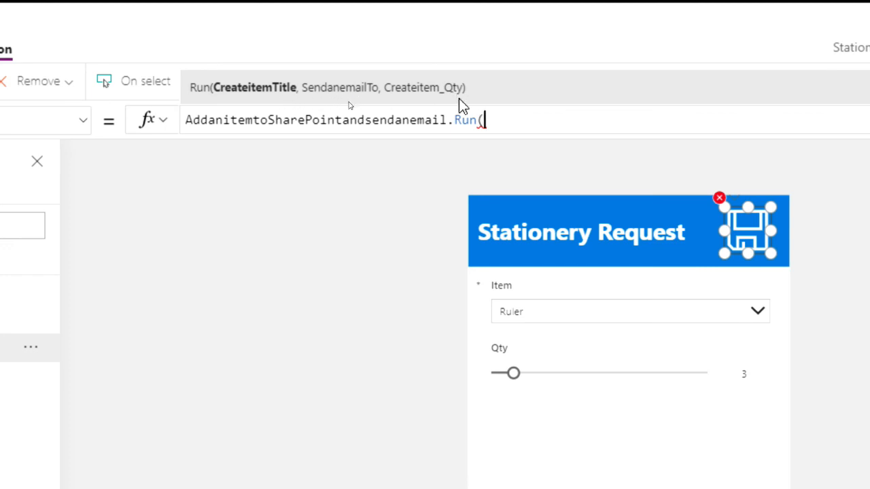
key("alt")
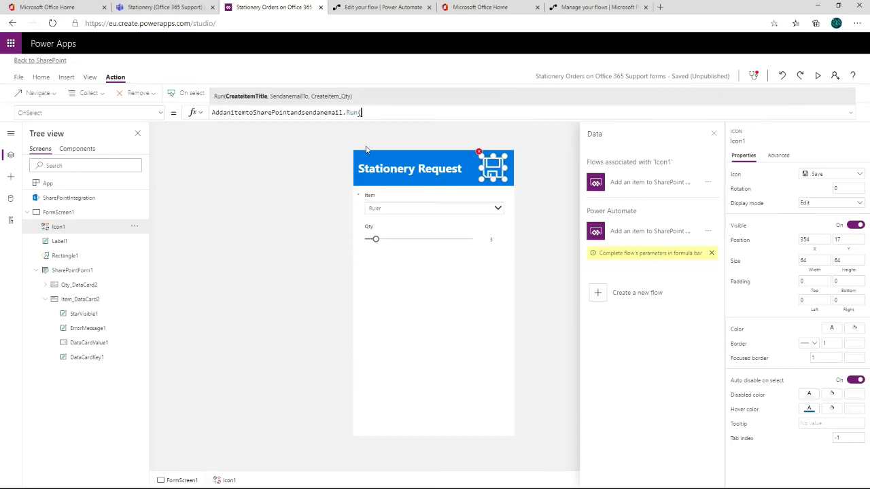
- Check the control names of the Item drop-down and the Qty slider, and return to the Save icon's OnSelect formula
left_click(402, 213)
left_click(402, 211)
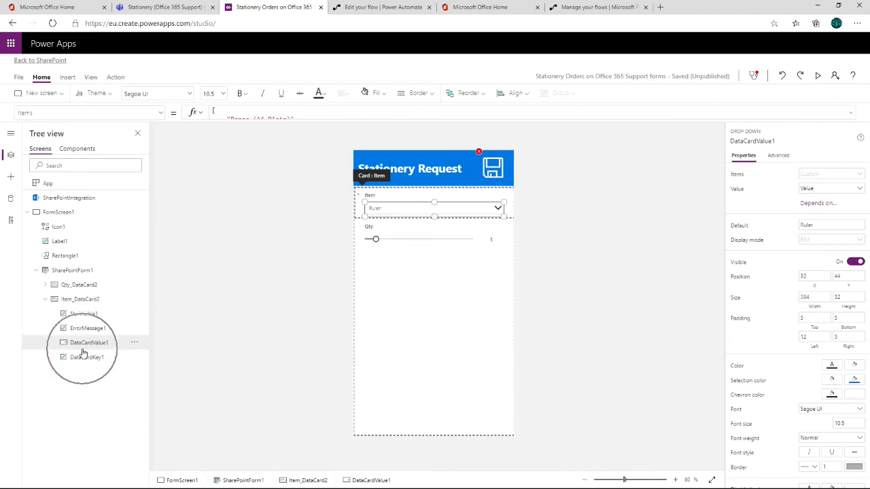
left_click(402, 243)
left_click(401, 241)
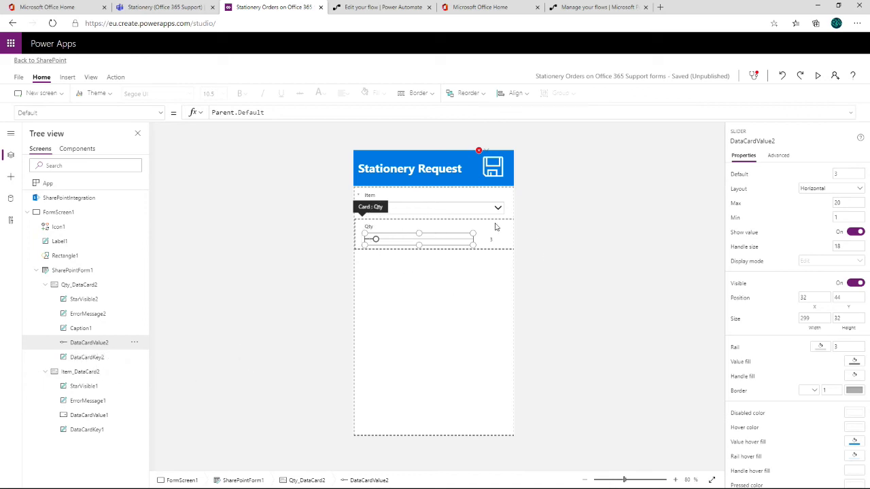
left_click(502, 176)
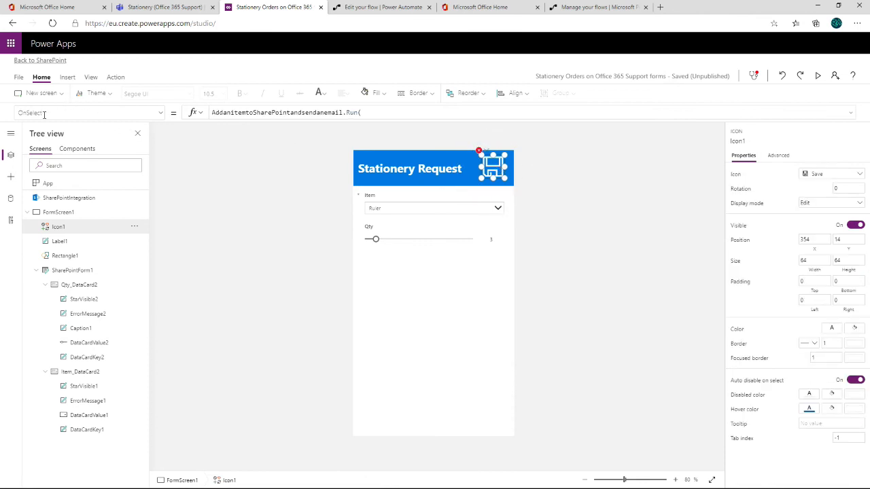
left_click(161, 115)
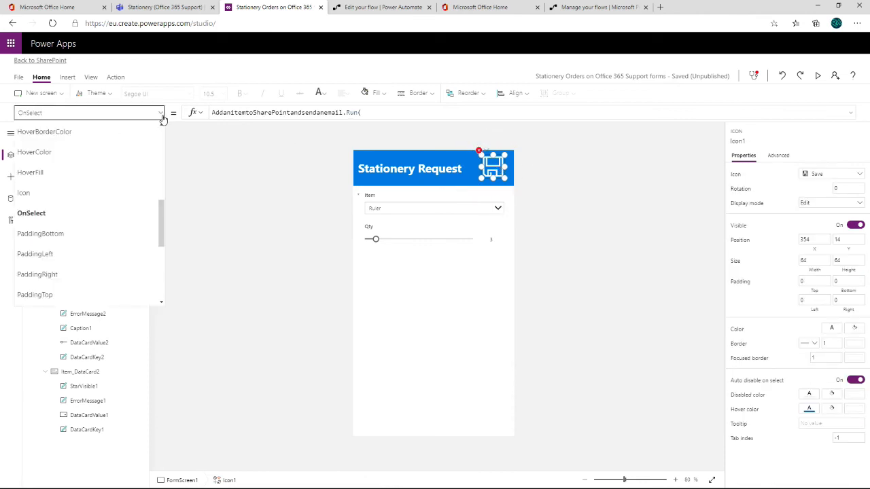
left_click(44, 217)
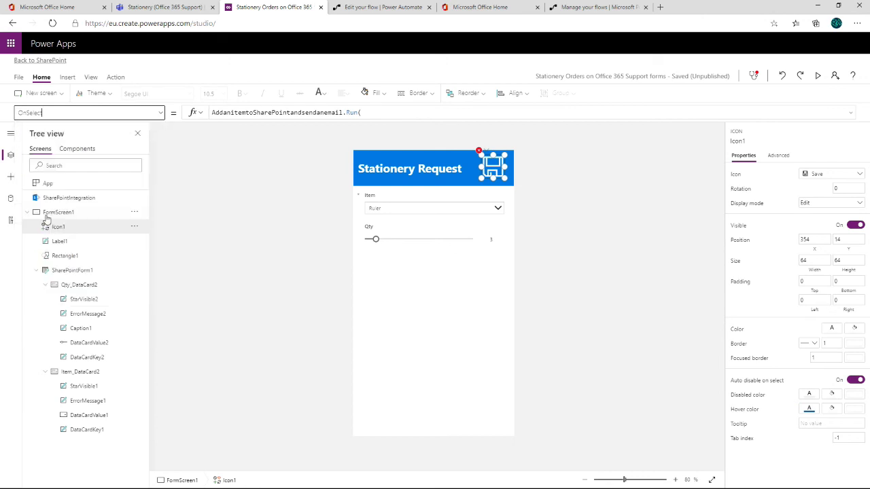
left_click(384, 115)
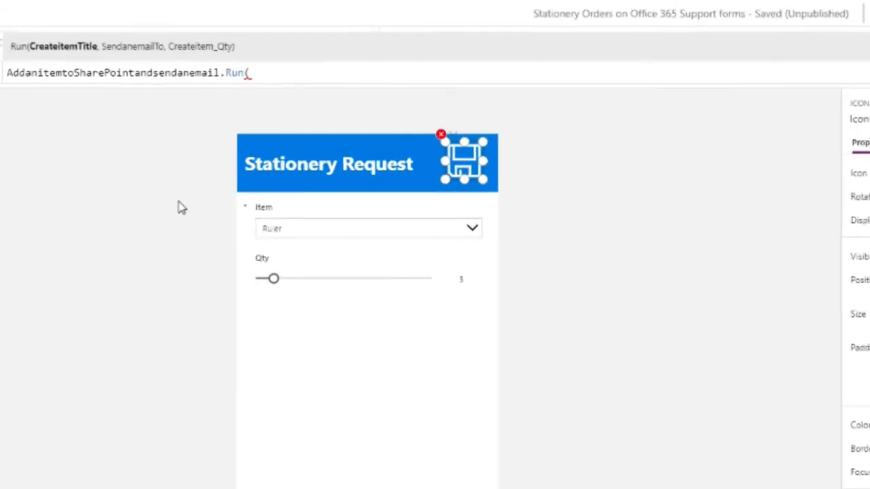
- Enter DataCardValue1.Selected.Value as the CreateitemTitle argument of the flow's Run call in the Save icon's formula
type("DataCard")
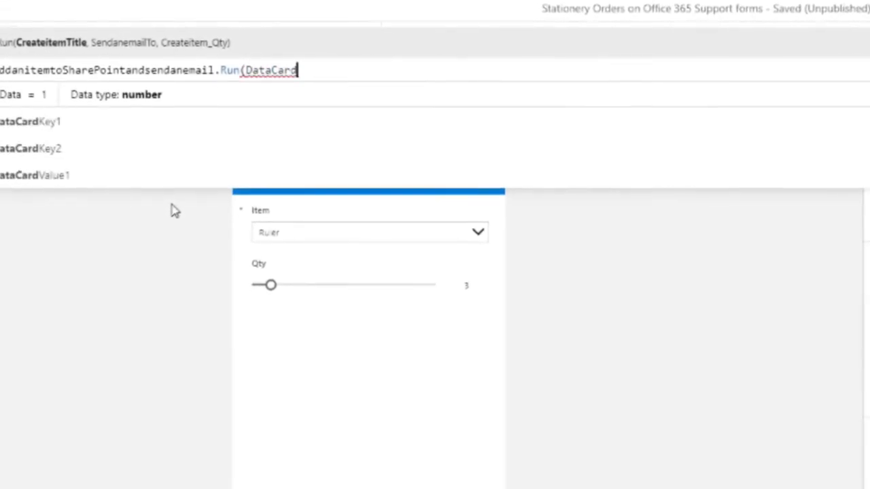
type("va")
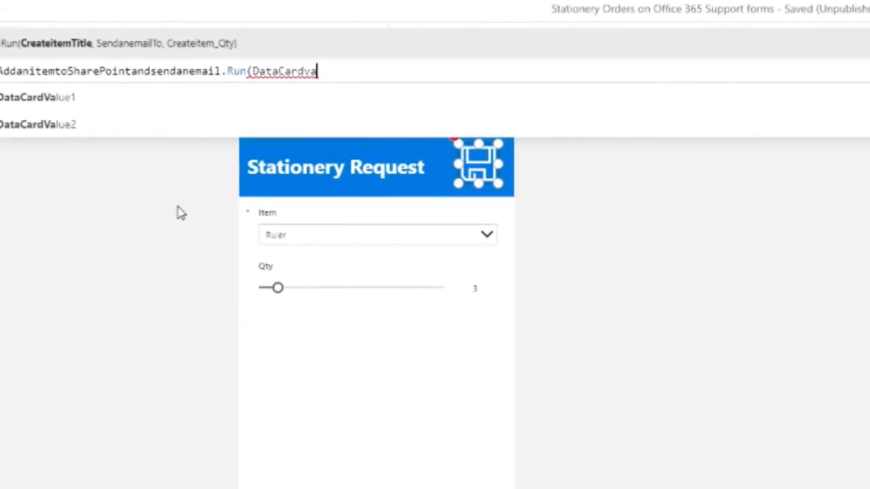
left_click(42, 98)
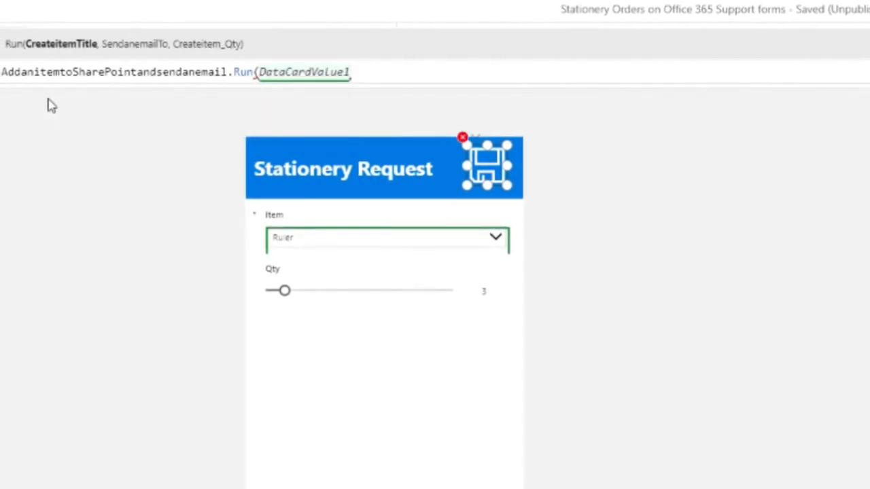
type(".")
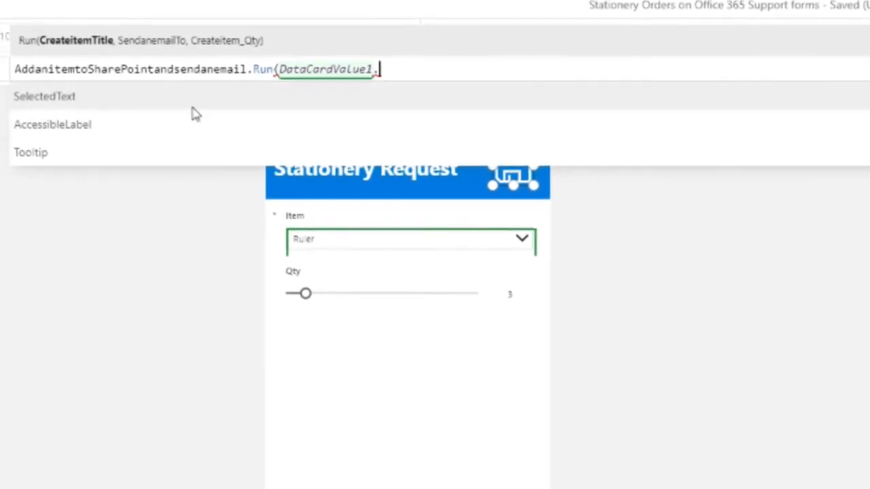
scroll(162, 129, "down", 1)
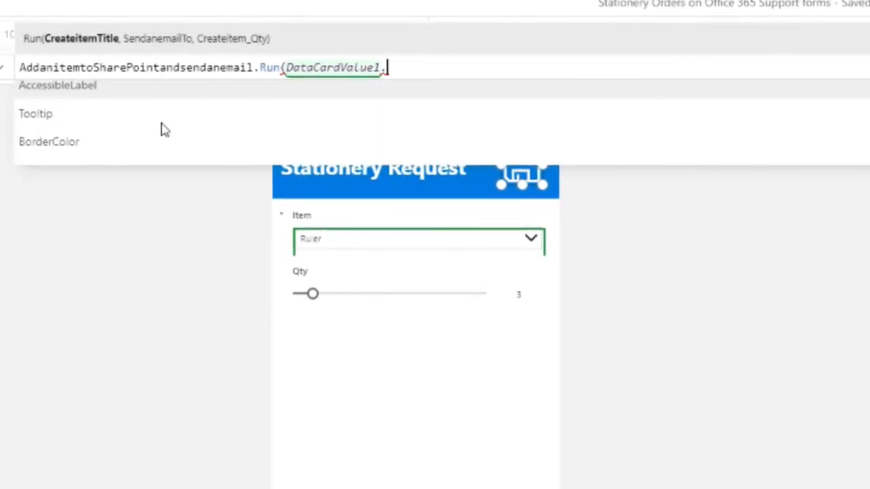
scroll(162, 130, "up", 1)
type("select")
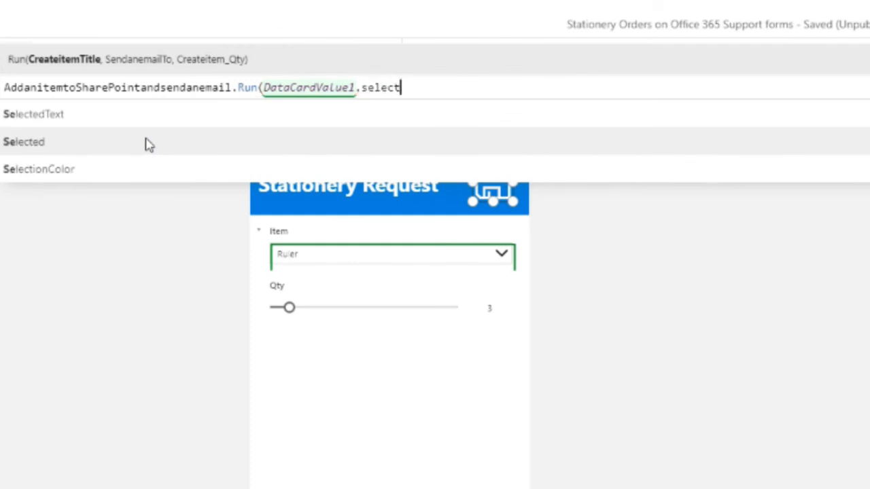
left_click(26, 143)
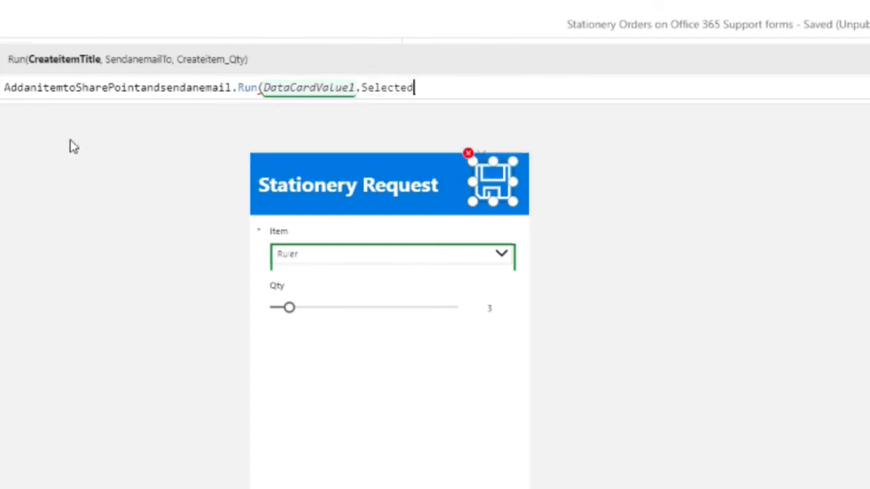
type(".")
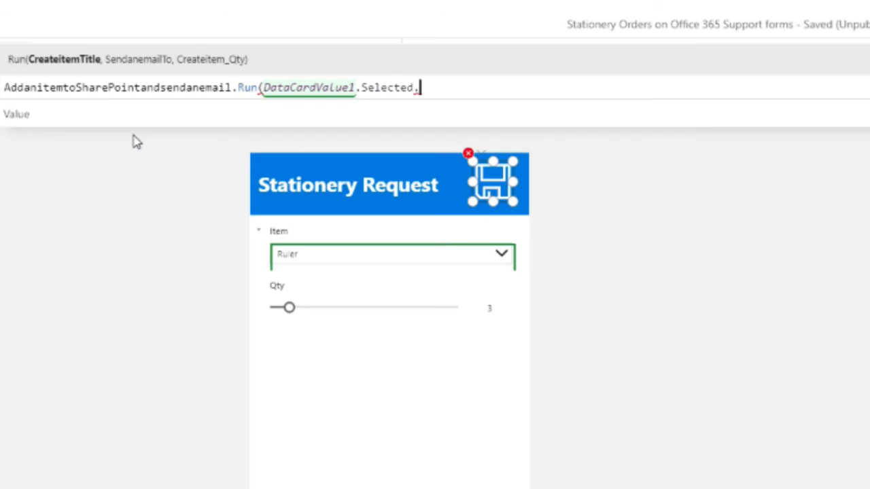
left_click(20, 125)
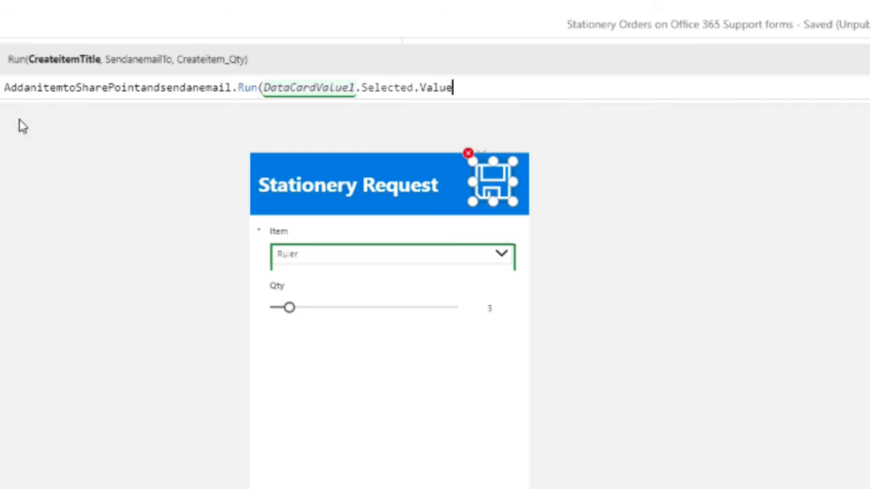
double_click(397, 88)
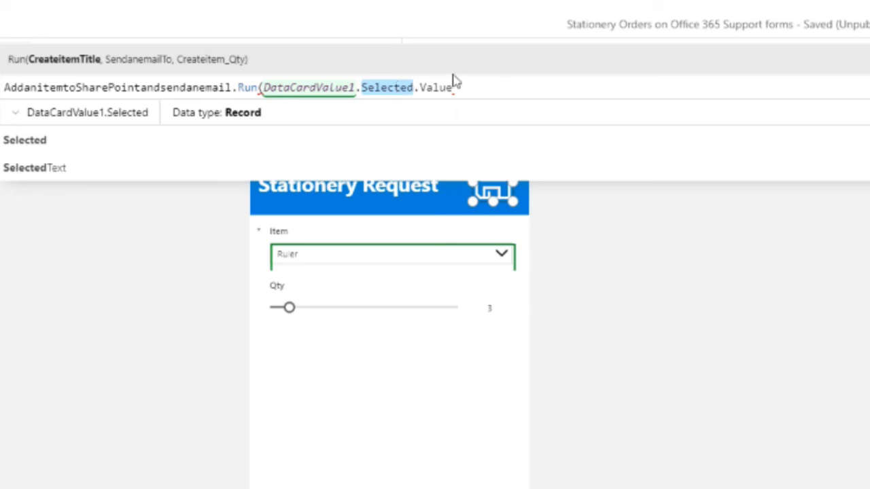
left_click(476, 92)
- Add the recipient's e-mail address in quotation marks as the SendanemailTo argument of the Run call, followed by a comma
type(",")
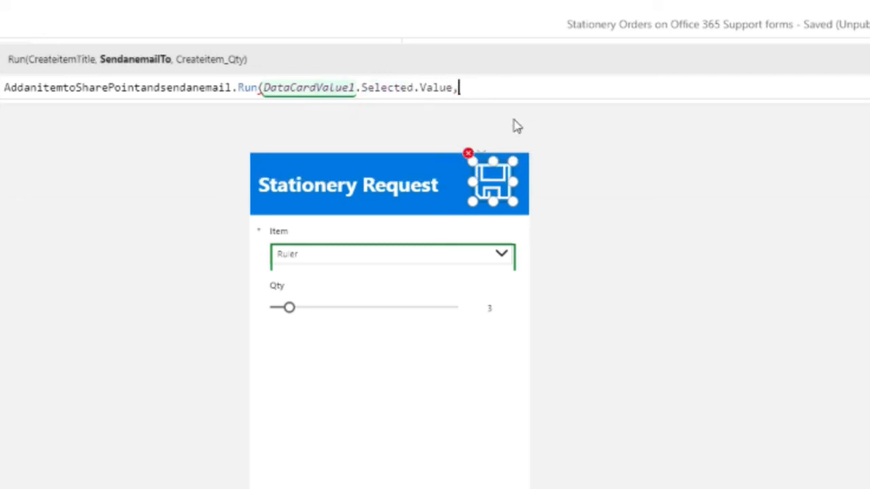
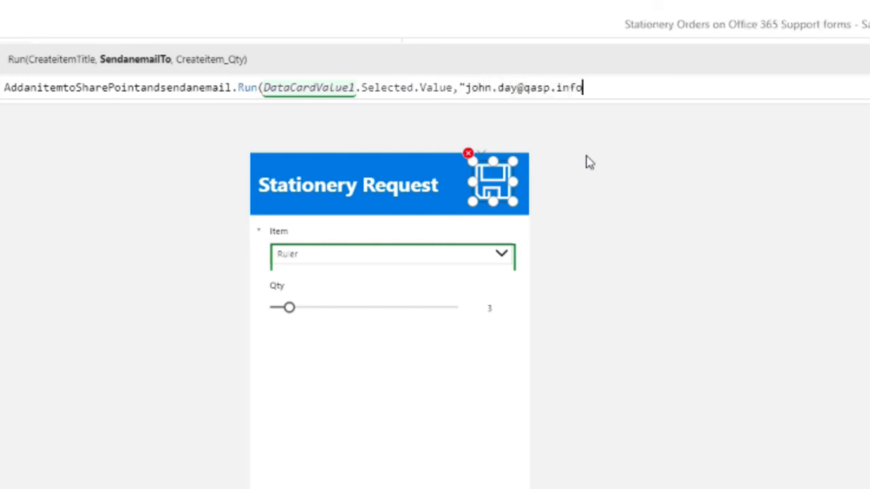
type("\",")
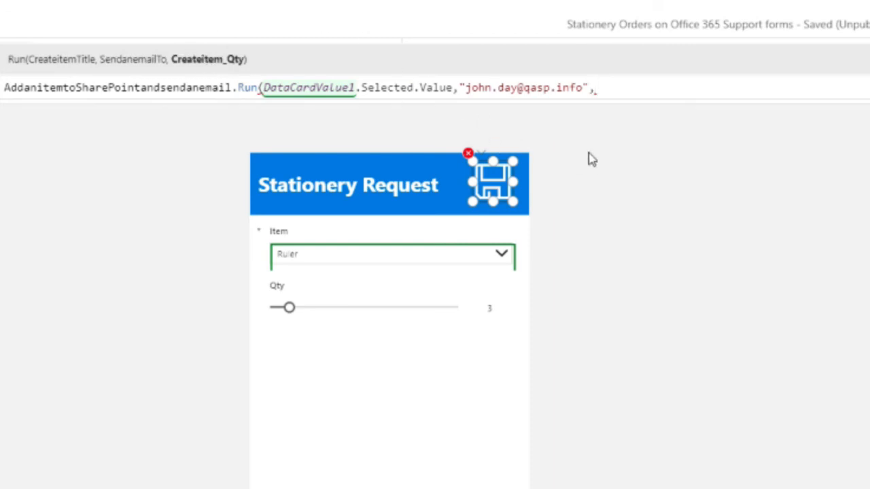
type("DataCardV")
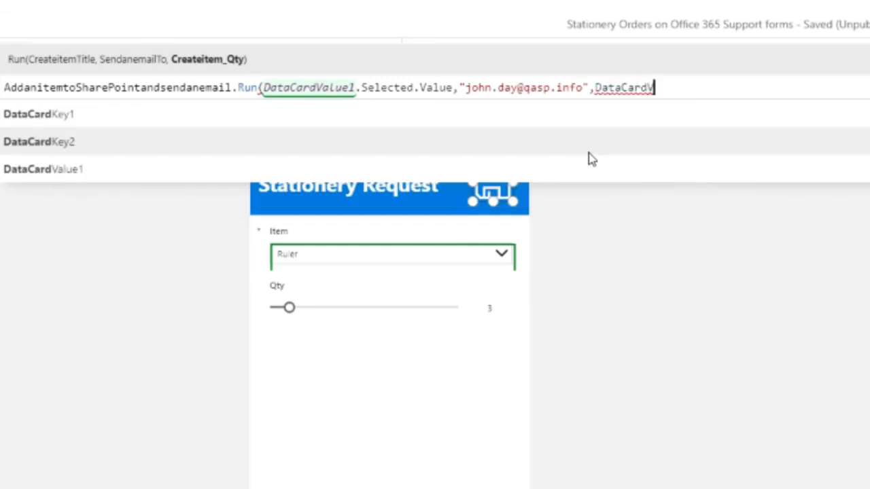
type("al")
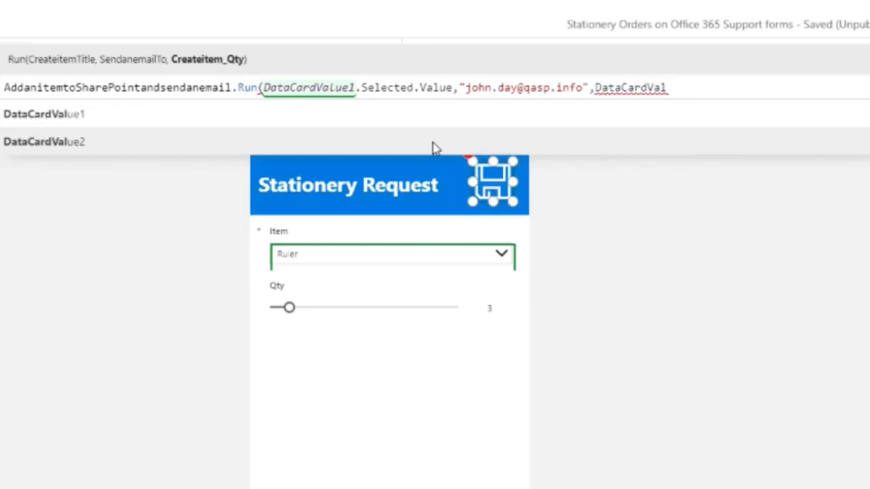
- Add DataCardValue2.Value as the Createitem_Qty argument and close the Run call's parenthesis
left_click(68, 150)
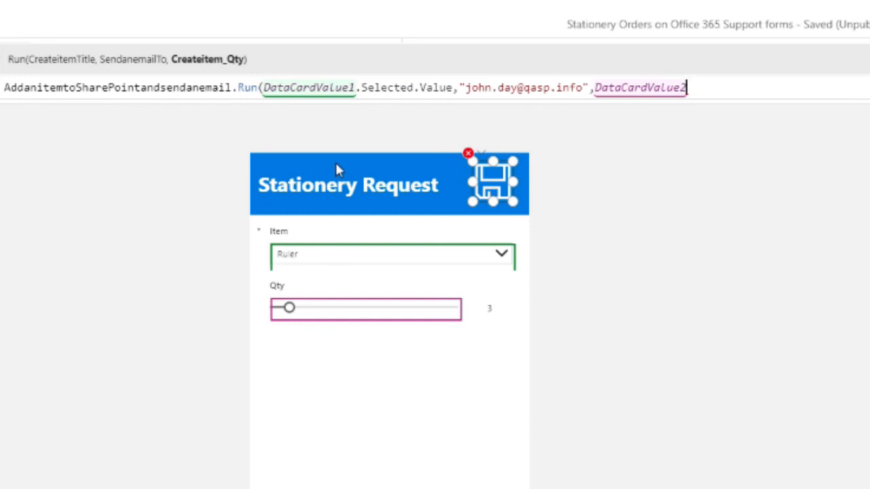
type(".v")
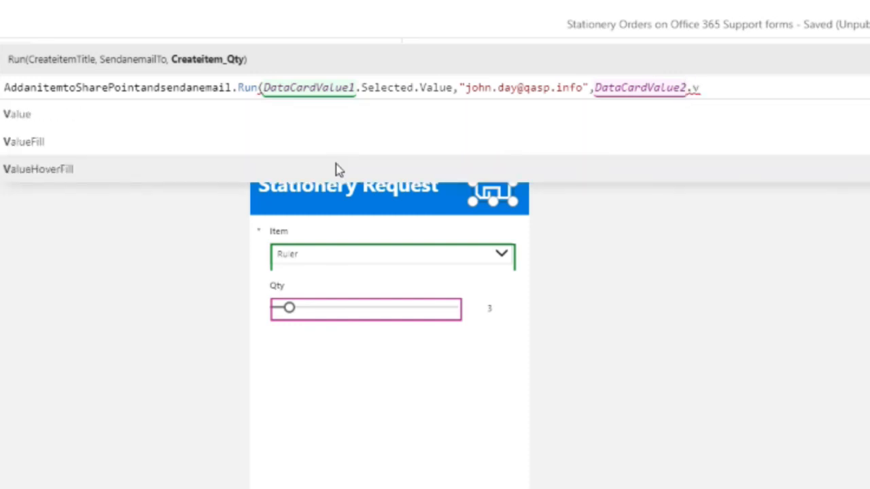
left_click(31, 117)
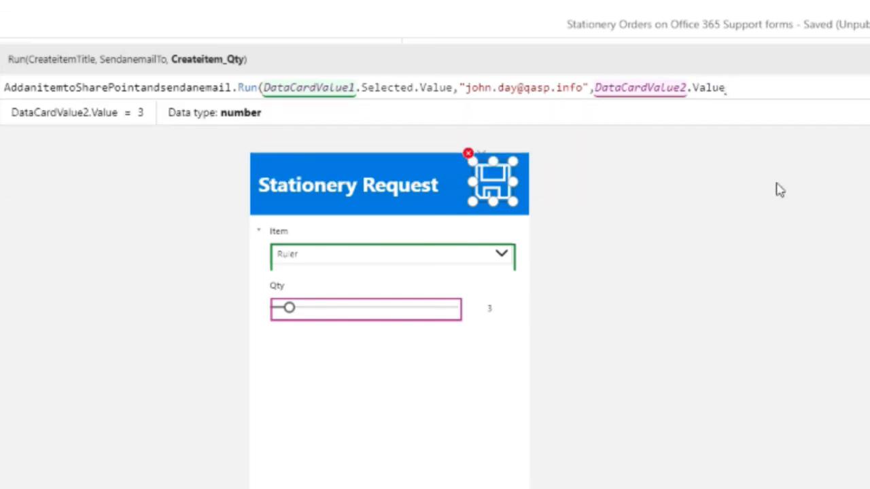
type(")")
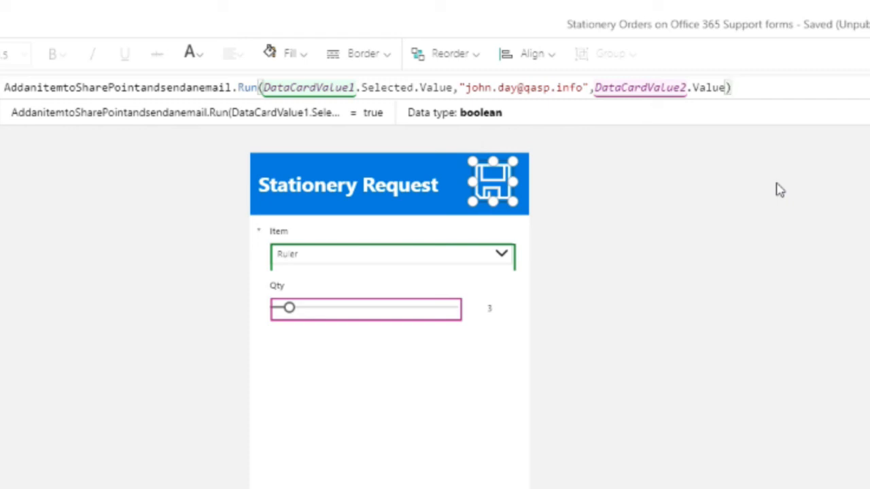
- End the Run call with a semicolon and add SubmitForm(SharePointForm1) on a new line of the Save icon's formula
type(";")
key("shift+Return")
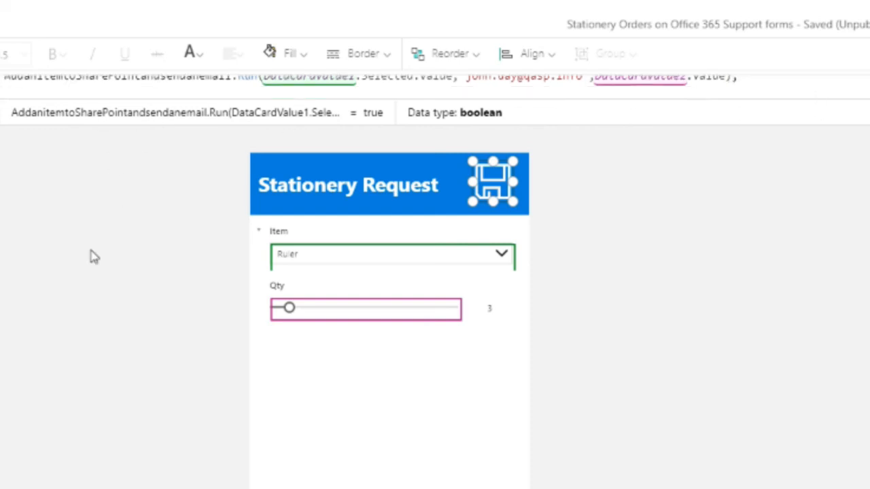
type("Submit")
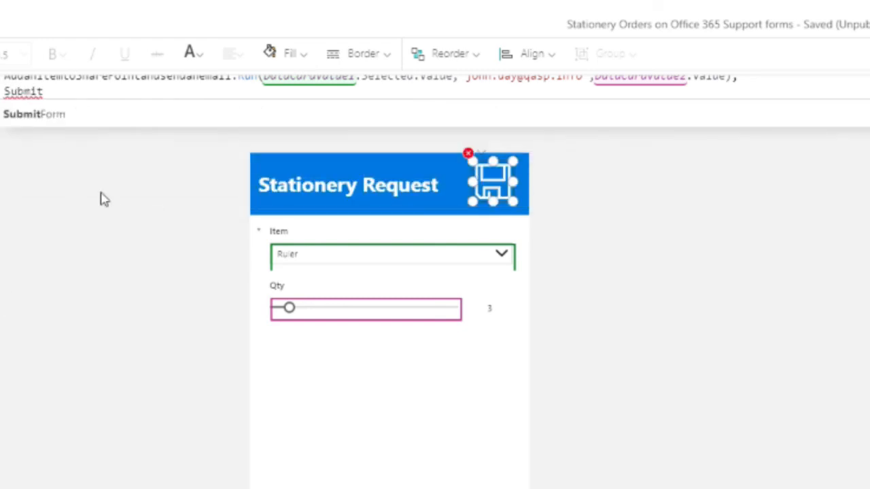
left_click(39, 113)
left_click(53, 115)
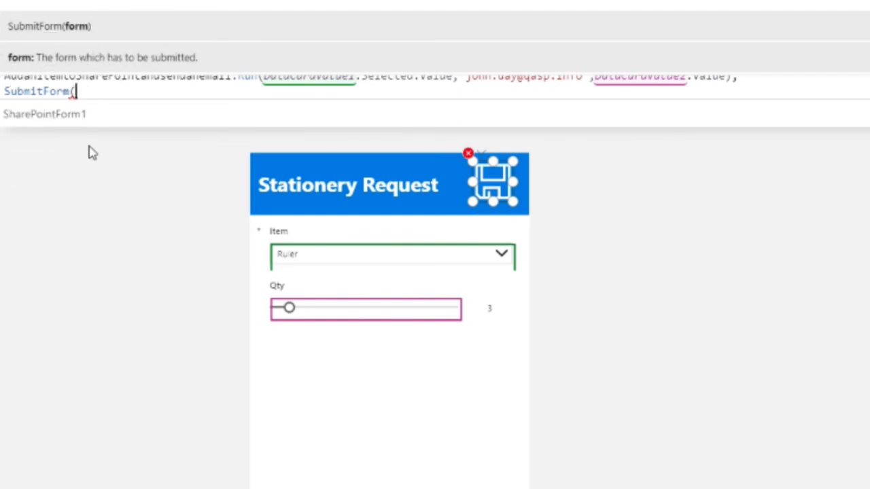
left_click(64, 117)
type(")")
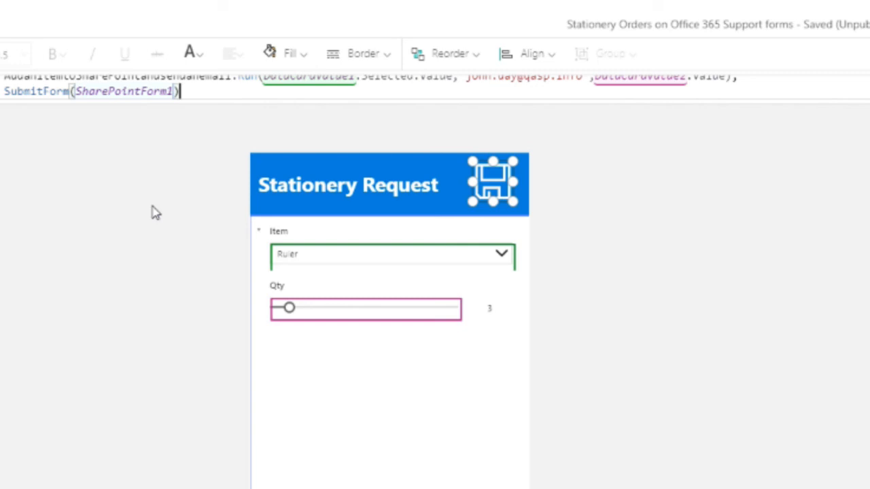
- Replace the SubmitForm line in the Save icon's formula with Exit(false)
key("ctrl+shift+Left")
key("ctrl+shift+Left")
key("ctrl+shift+Left")
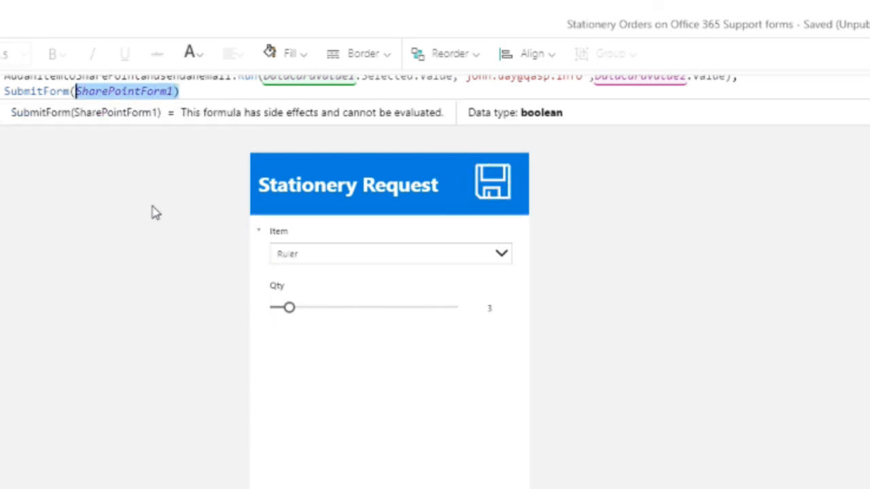
key("ctrl+shift+Left")
key("Left")
key("ctrl+Right")
key("ctrl+Right")
key("ctrl+Right")
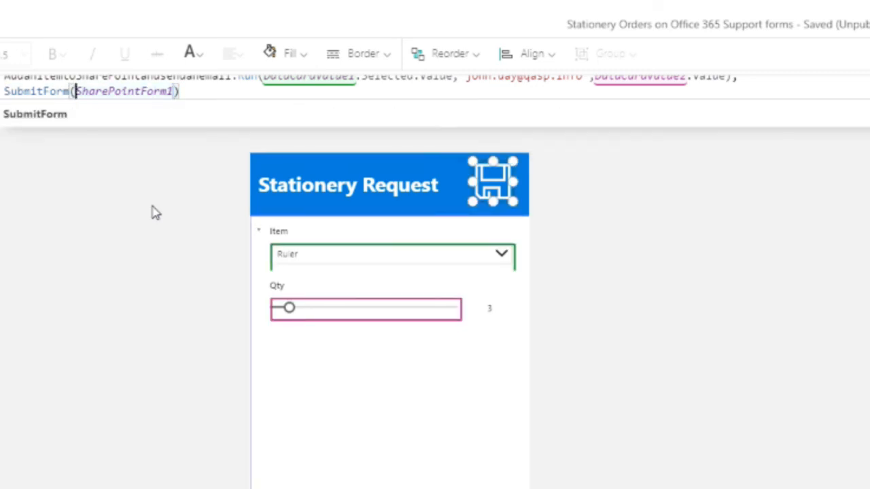
key("ctrl+shift+Left")
key("ctrl+shift+Left")
key("ctrl+shift+Left")
key("ctrl+shift+Left")
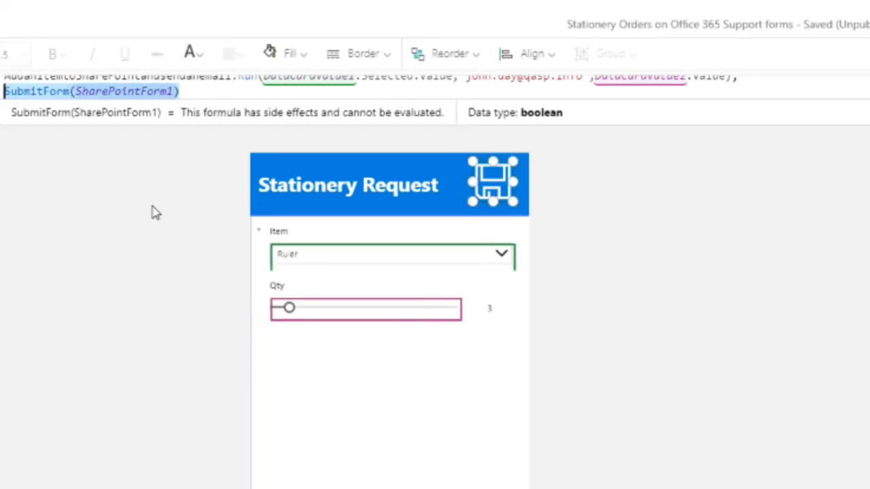
key("Delete")
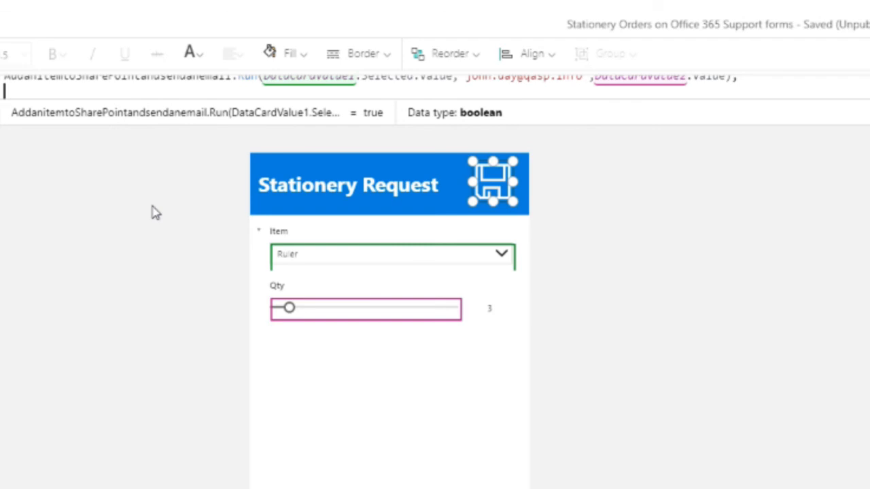
type("exi")
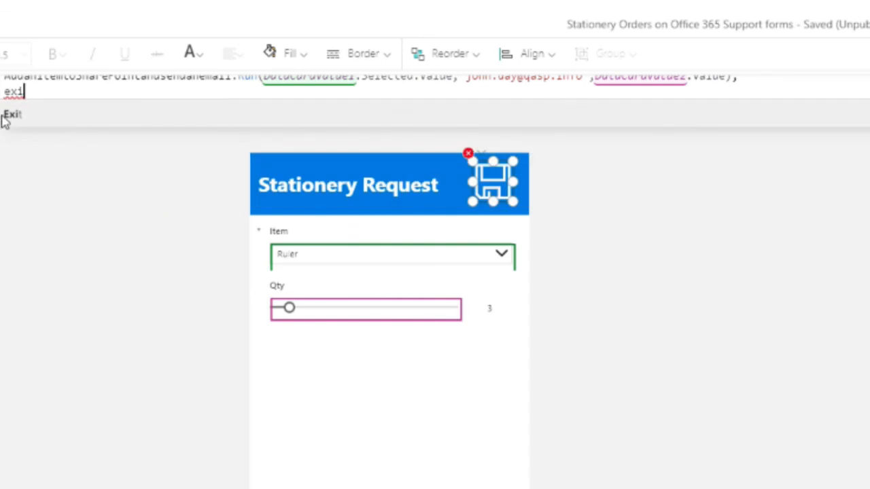
left_click(8, 119)
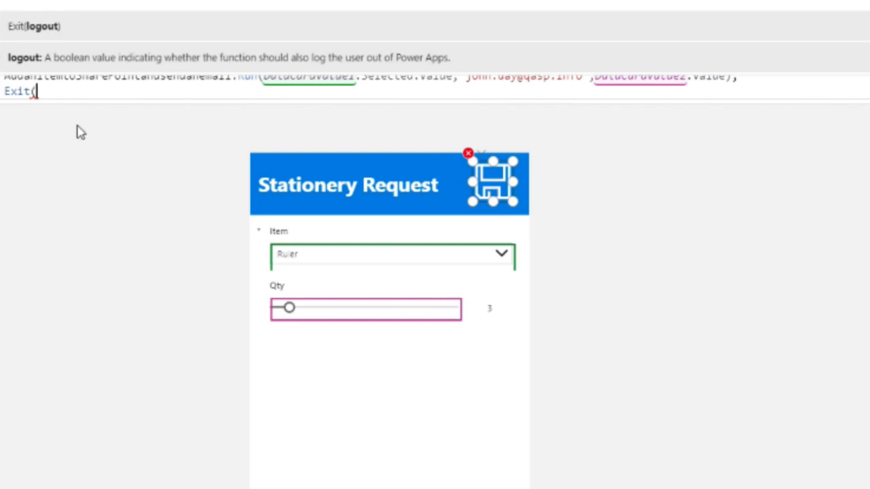
type("false")
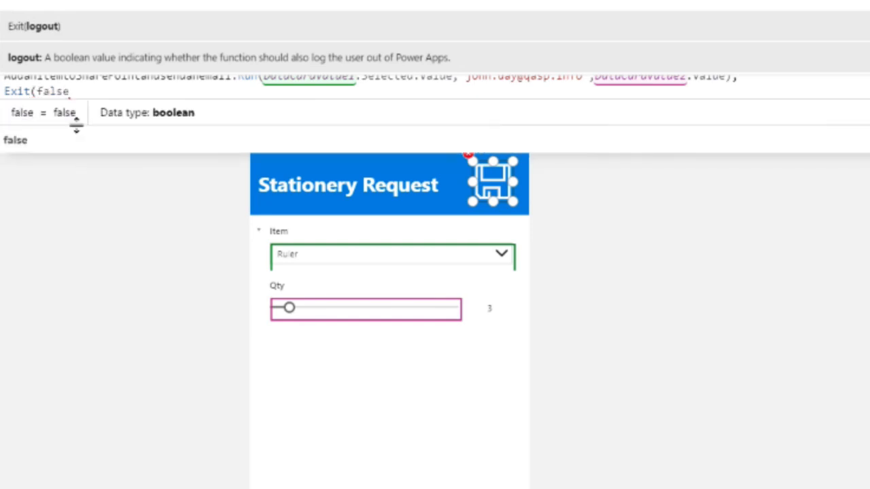
type(")")
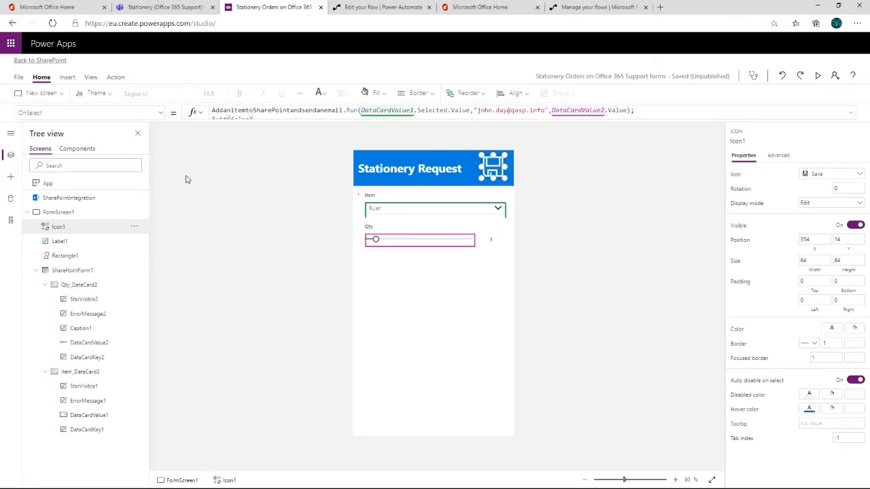
- Save the customized Stationery Orders form and publish it to SharePoint
left_click(18, 77)
left_click(122, 211)
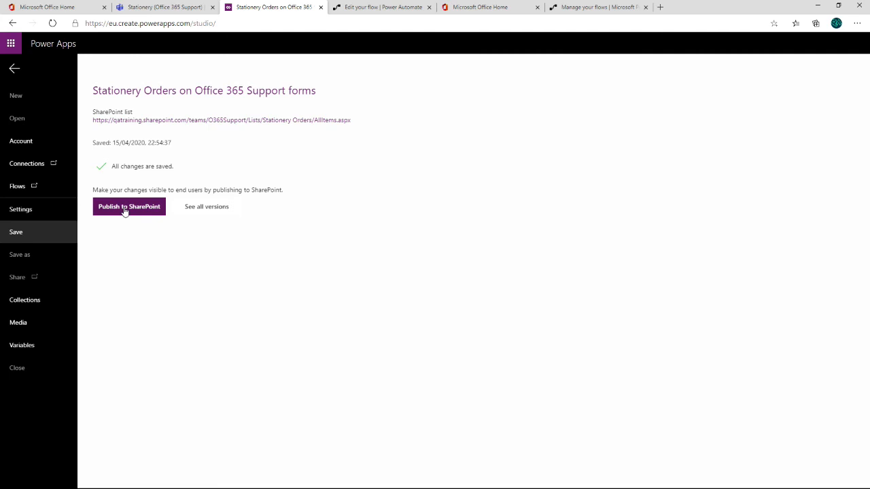
left_click(125, 210)
left_click(511, 291)
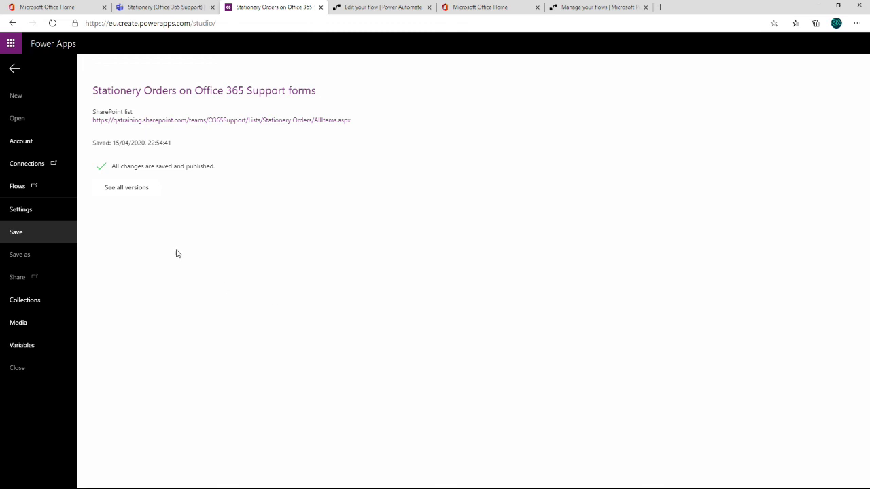
- View all versions of the published form, leaving the open flow editor page, and return to the form's browser tab
left_click(134, 190)
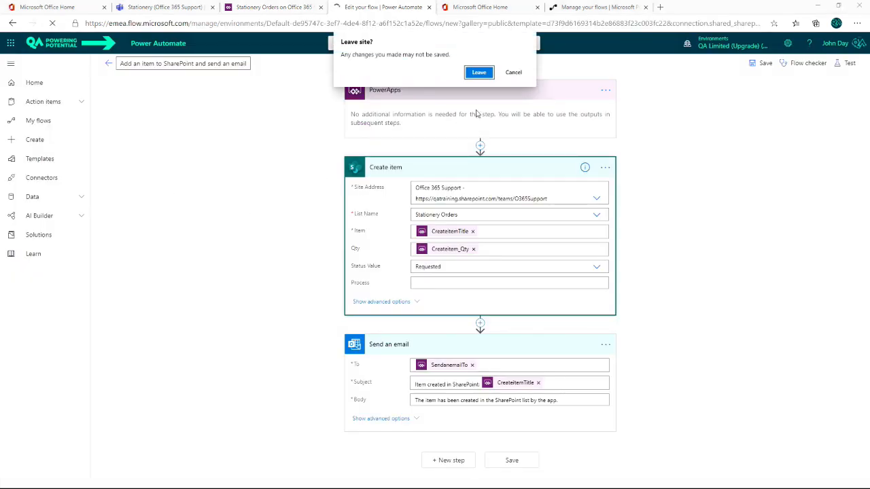
left_click(480, 72)
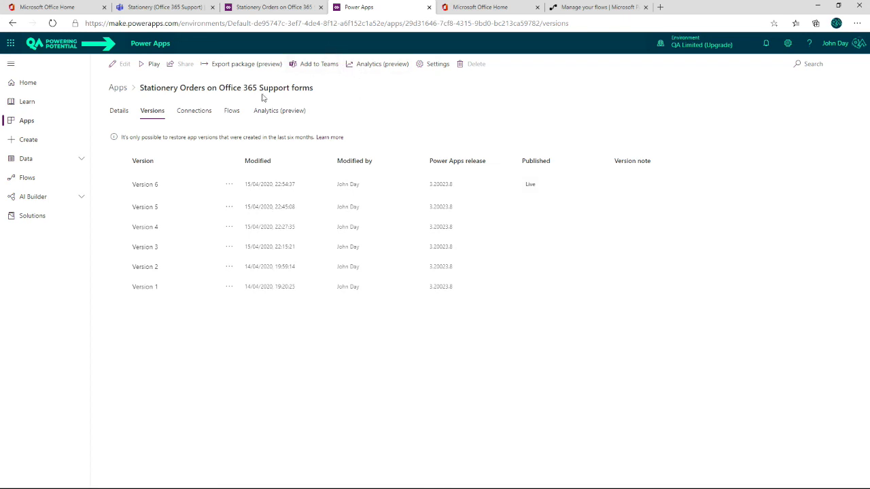
left_click(272, 7)
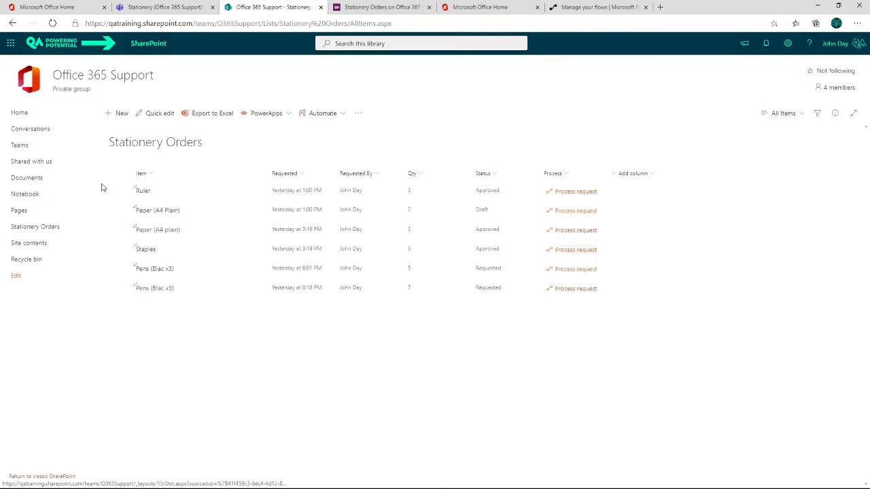
- Create a stationery request for Hole Punch with quantity 1, submit it with the form's own Save icon, and refresh the list
left_click(120, 116)
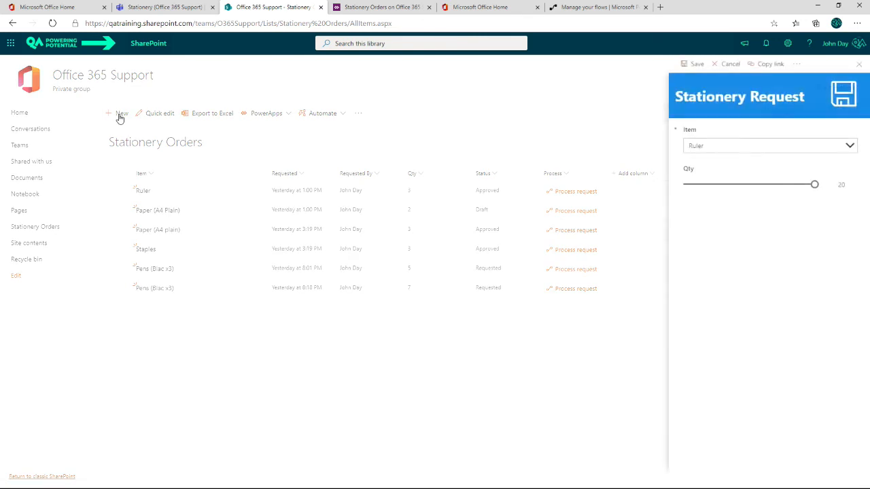
left_click(851, 146)
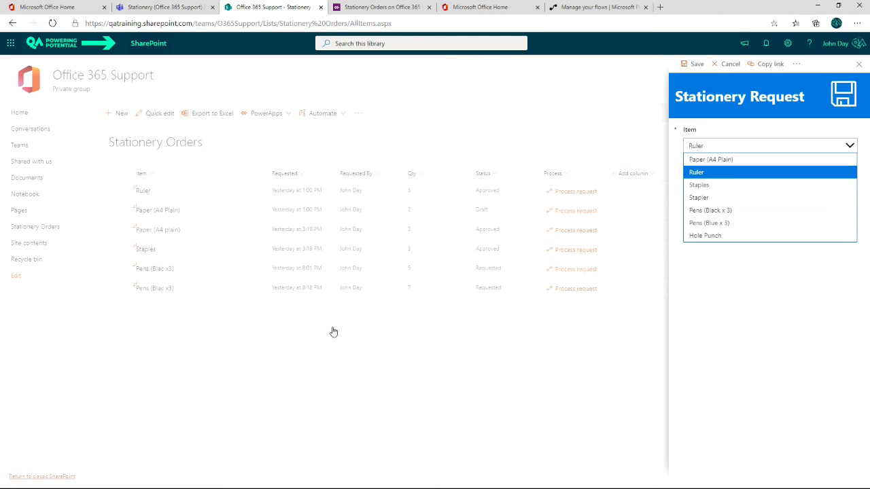
left_click(706, 236)
left_click_drag(814, 184, 687, 204)
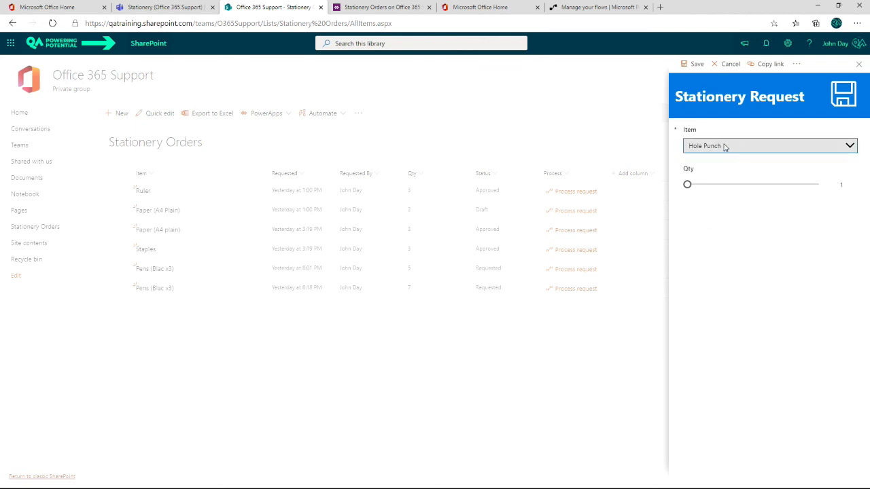
left_click(846, 95)
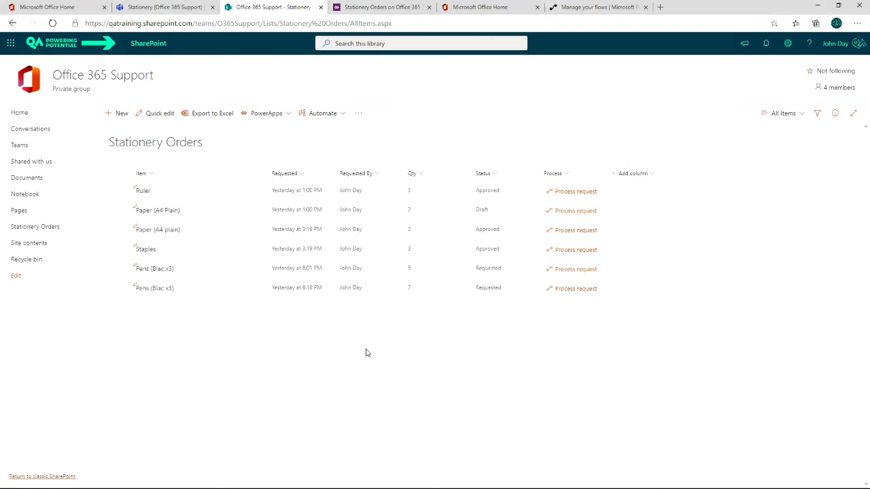
key("F5")
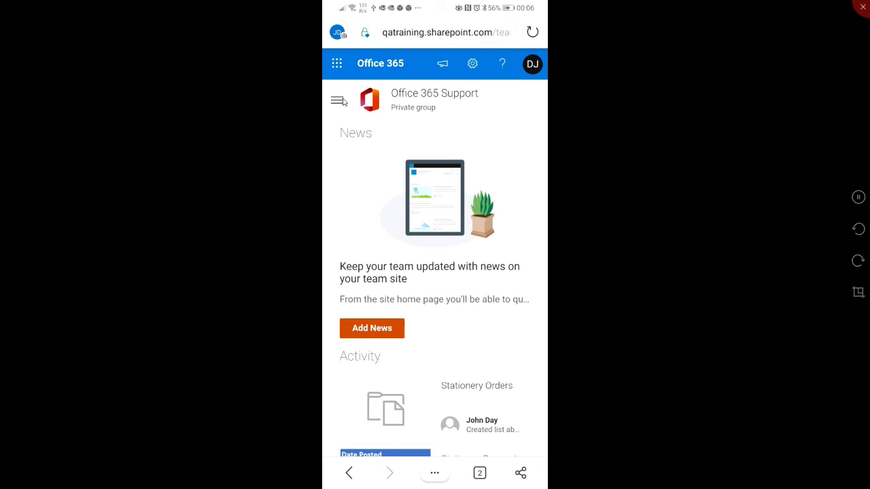
- Open the Stationery Orders list from the Office 365 Support site's navigation on the mirrored phone
key("ctrl")
key("ctrl")
key("ctrl")
key("ctrl")
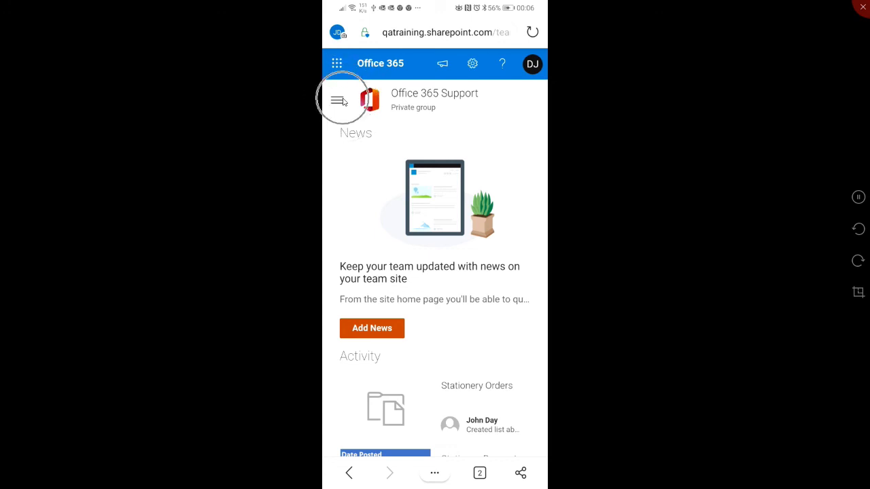
left_click(337, 101)
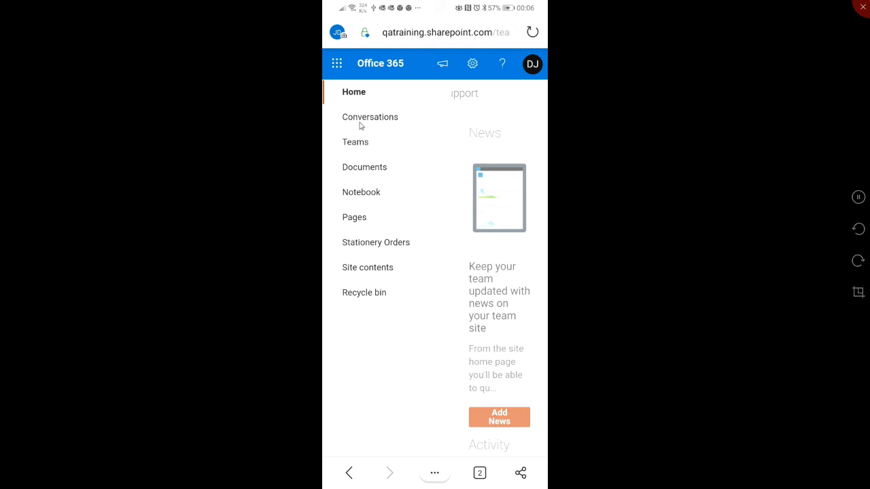
left_click(367, 245)
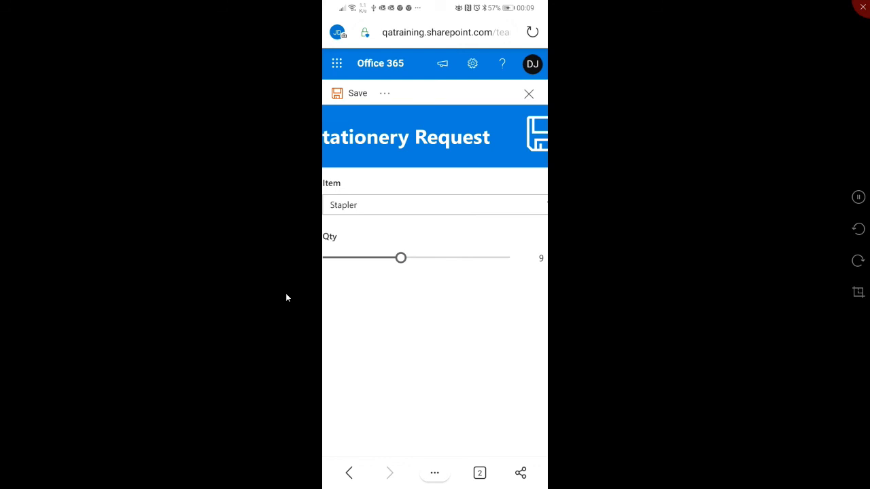
- Submit the Stapler request with quantity 9 using the form's own Save icon and check the new entry's columns in the list
left_click(543, 148)
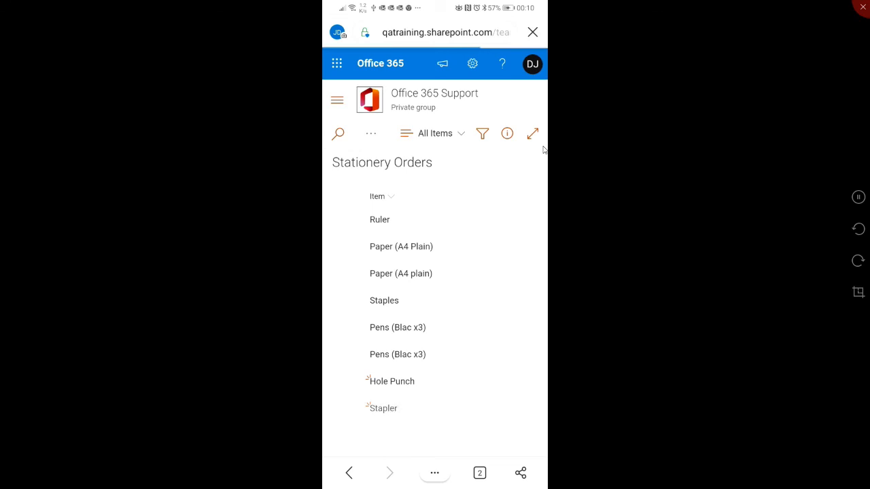
scroll(543, 151, "right", 2)
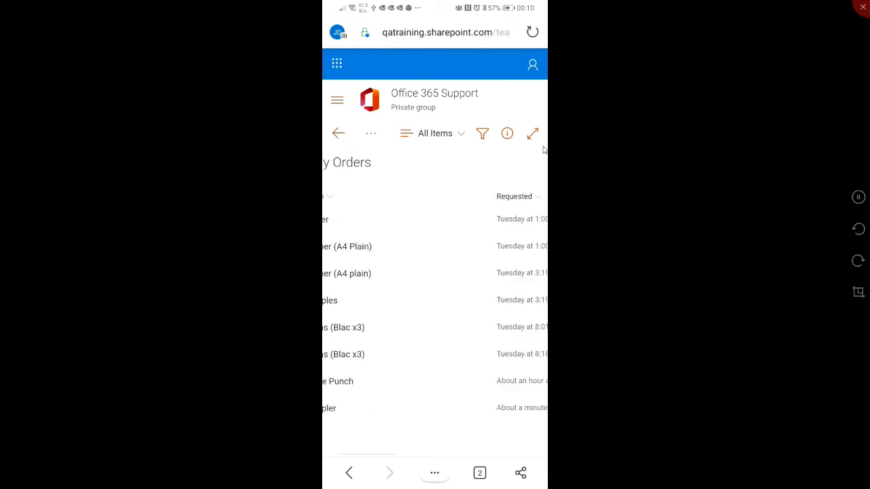
scroll(543, 150, "right", 2)
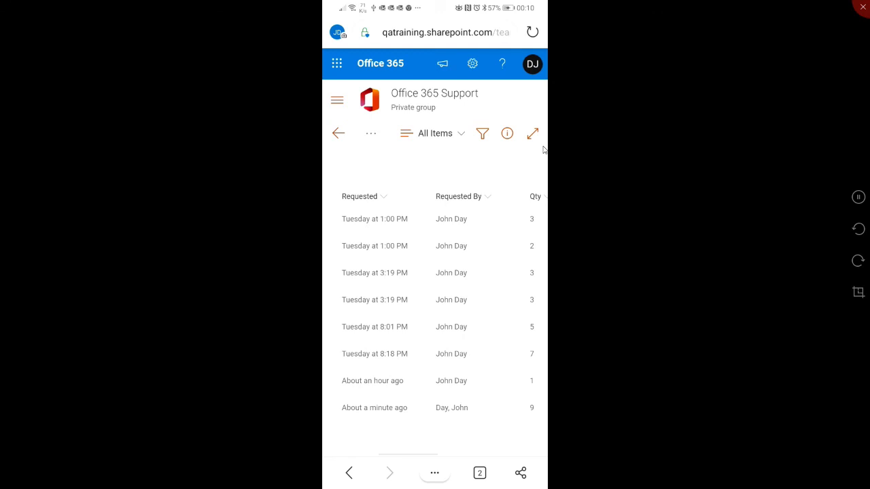
scroll(543, 150, "left", 4)
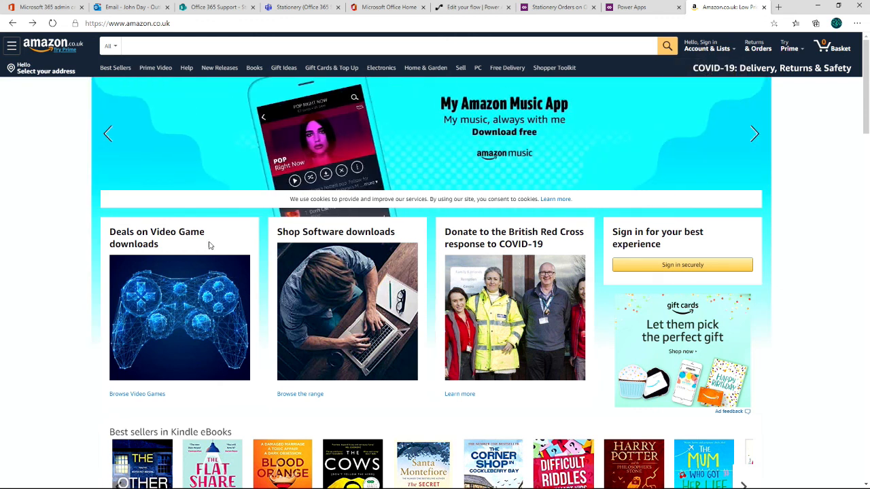
- Search Amazon for "Flic" and look through the smart button results
left_click(137, 49)
left_click(139, 47)
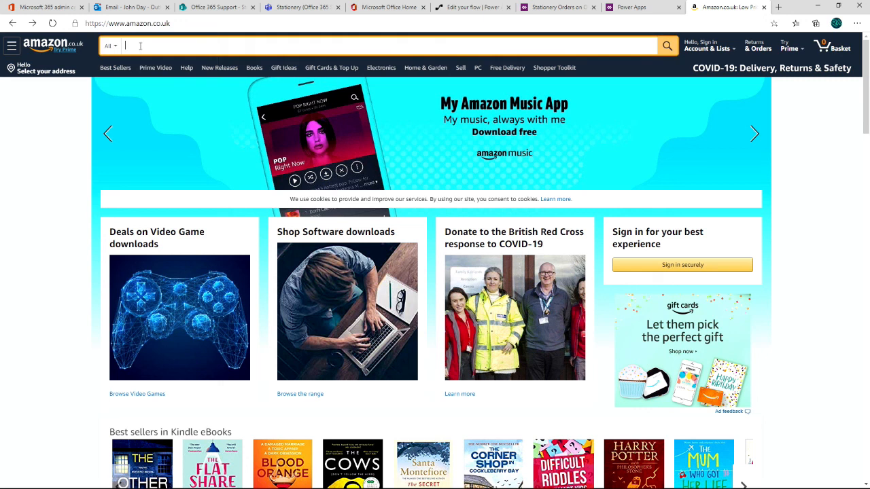
type("Flic")
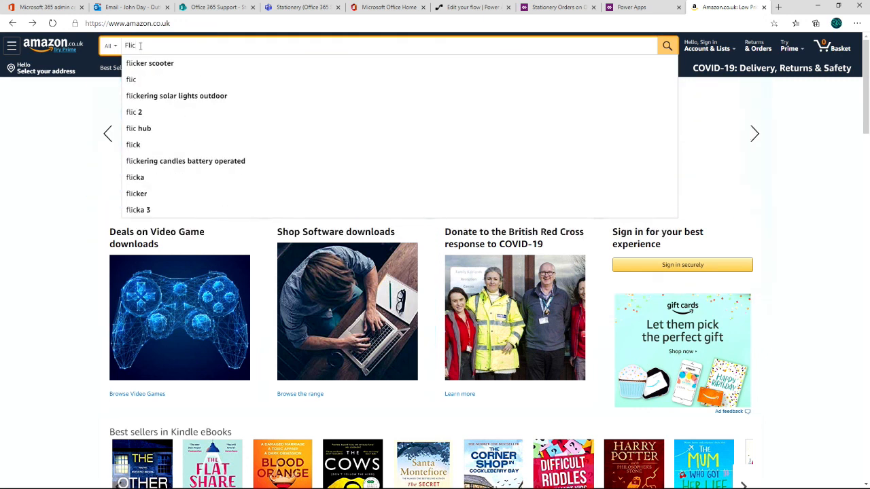
key("Return")
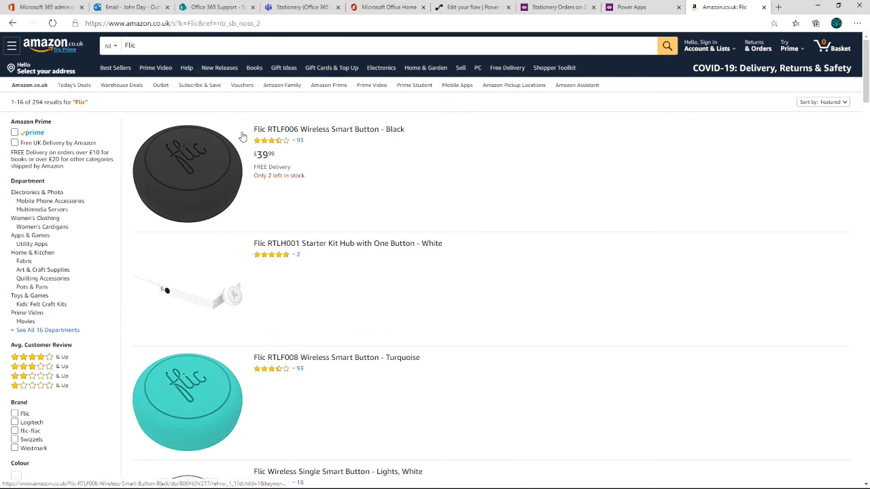
scroll(210, 268, "down", 2)
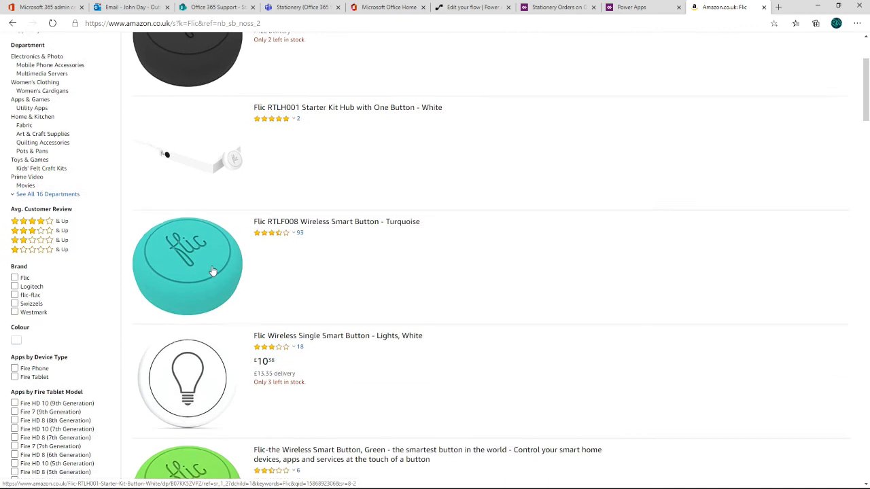
scroll(213, 271, "down", 1)
scroll(213, 271, "up", 3)
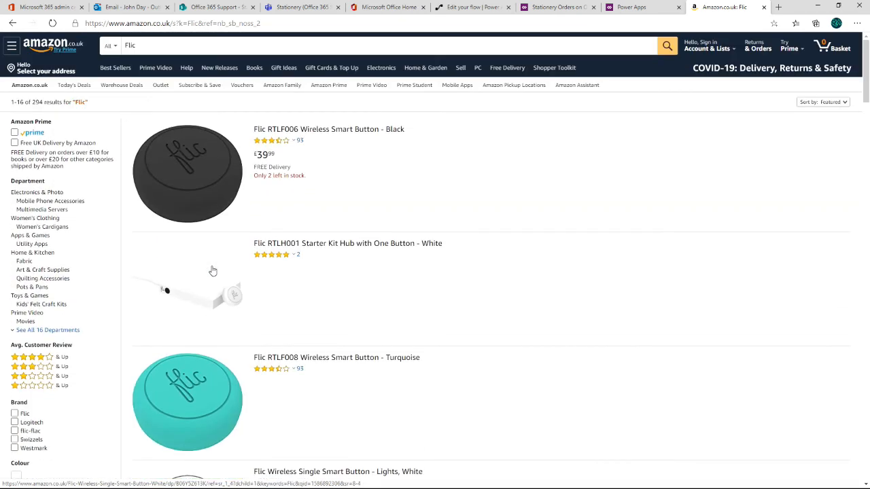